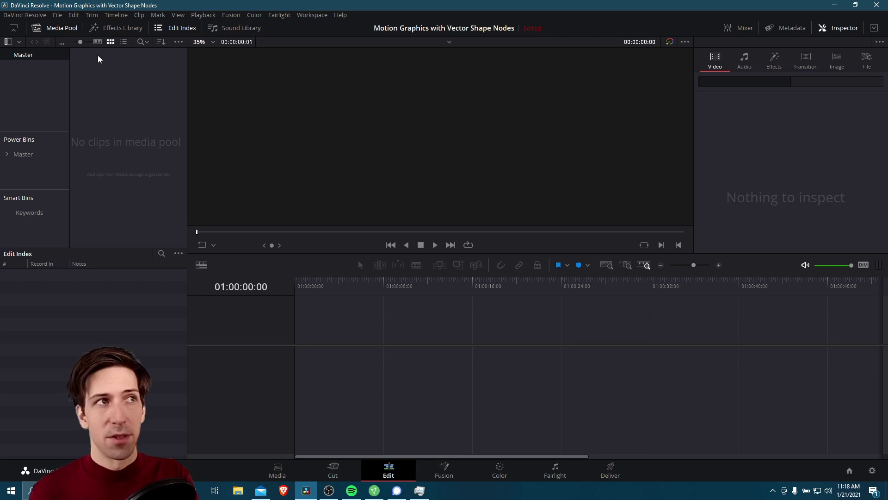
Step: Place a Fusion Composition effect at the start of a new timeline and open it on the Fusion page
click(126, 28)
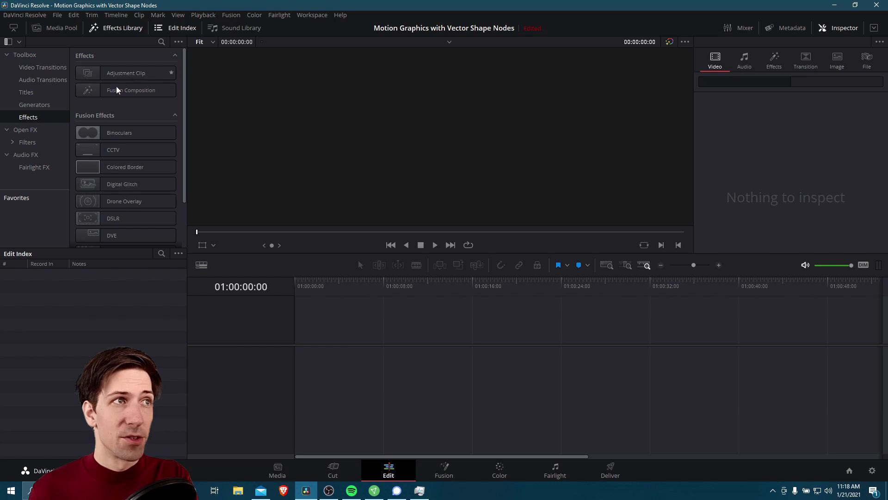
drag(117, 89, 297, 349)
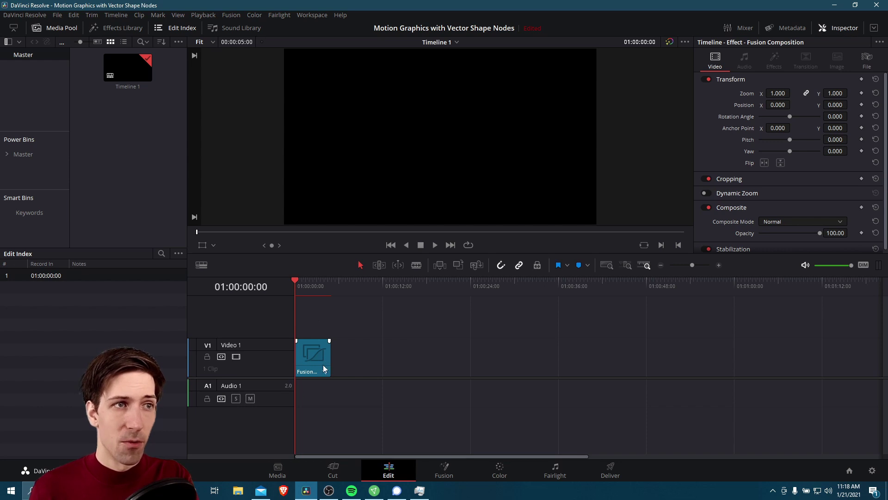
click(310, 288)
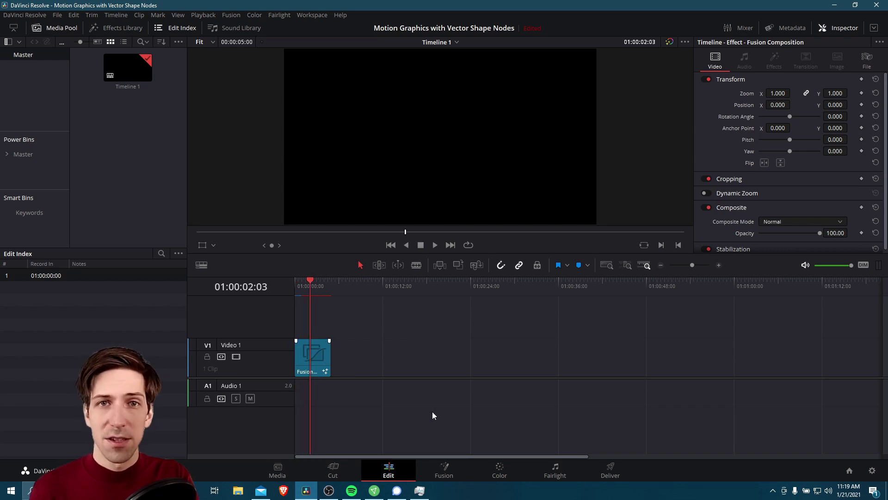
key(shift+5)
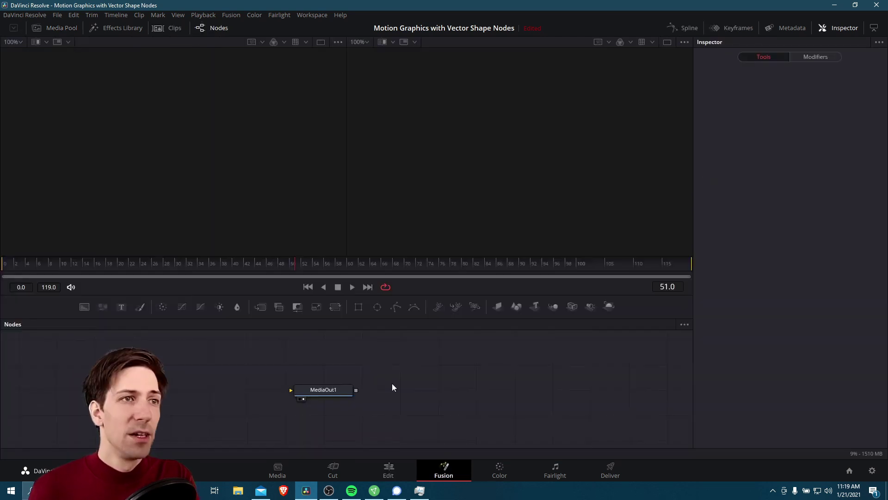
Step: Move the MediaOut1 node aside and add an sStar shape node well before it, leaving space between them
drag(374, 399, 496, 392)
click(454, 368)
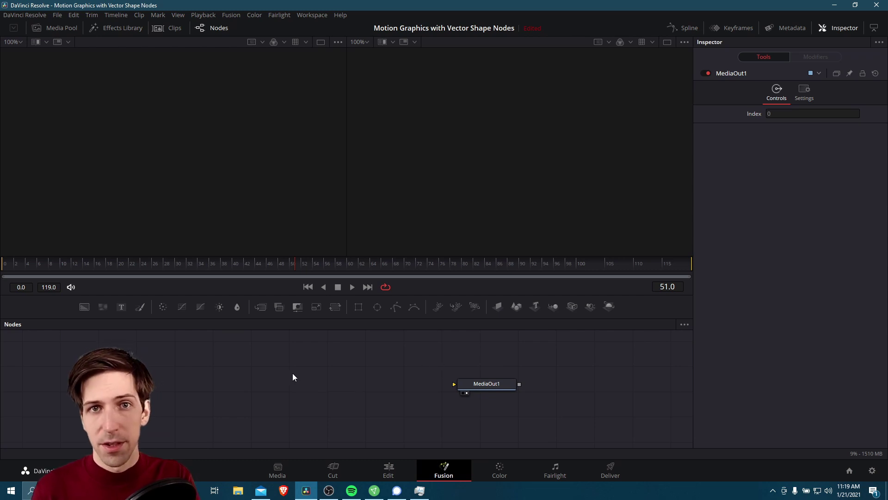
right_click(220, 361)
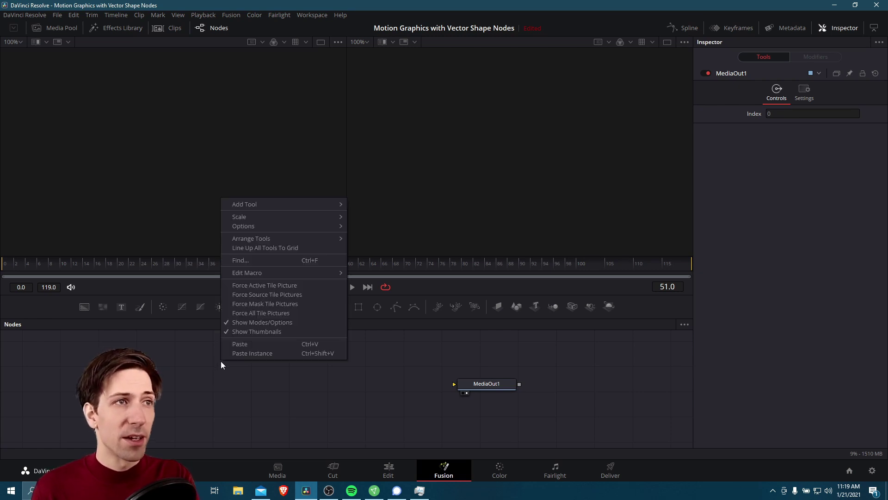
mouse_move(282, 206)
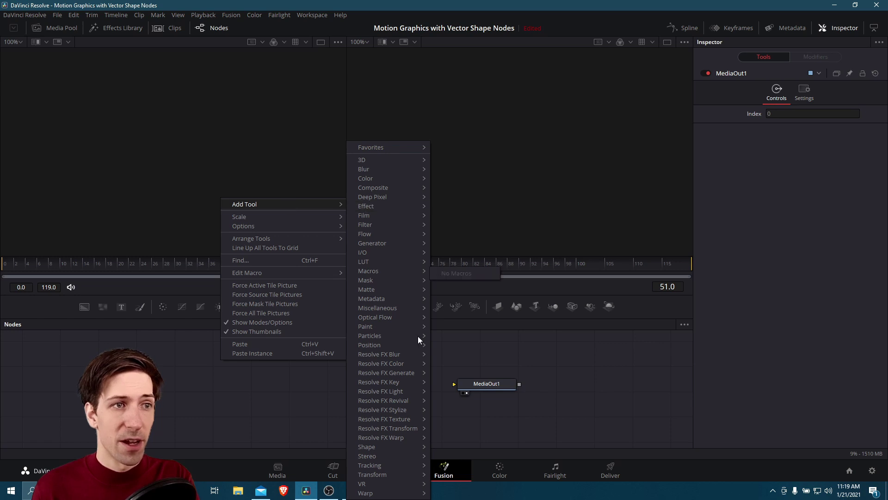
mouse_move(389, 446)
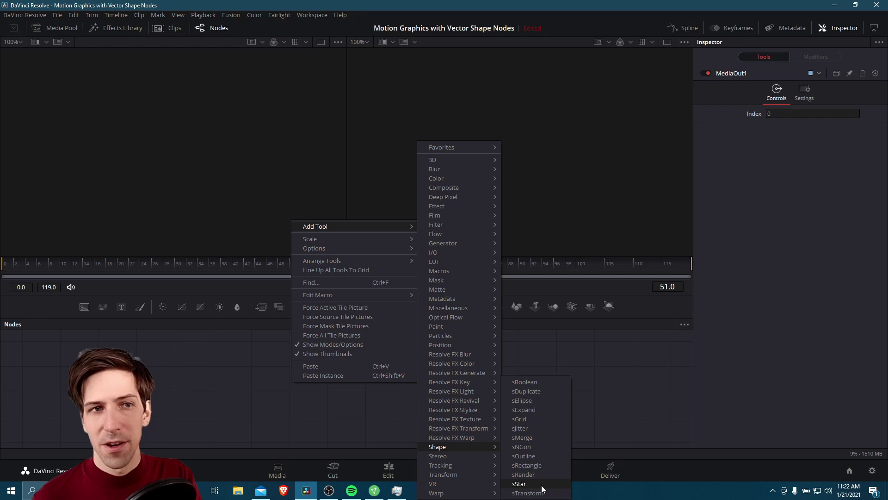
click(519, 483)
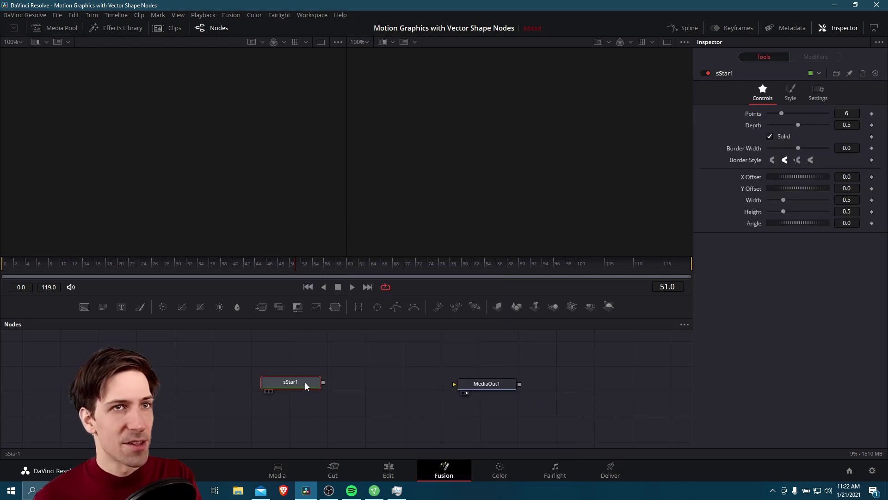
drag(317, 389, 309, 390)
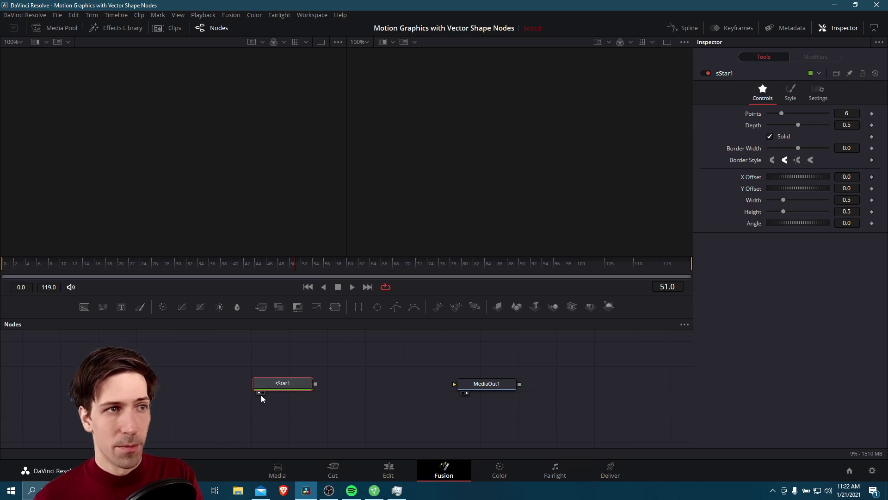
drag(273, 382, 246, 385)
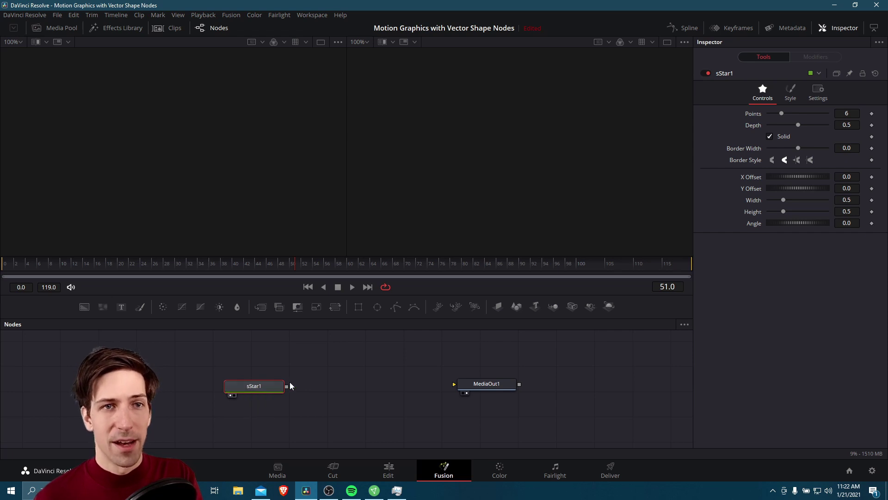
Step: Add an sRender node between the star and MediaOut1, show it in the first viewer and feed sStar1 into it
right_click(359, 381)
mouse_move(413, 225)
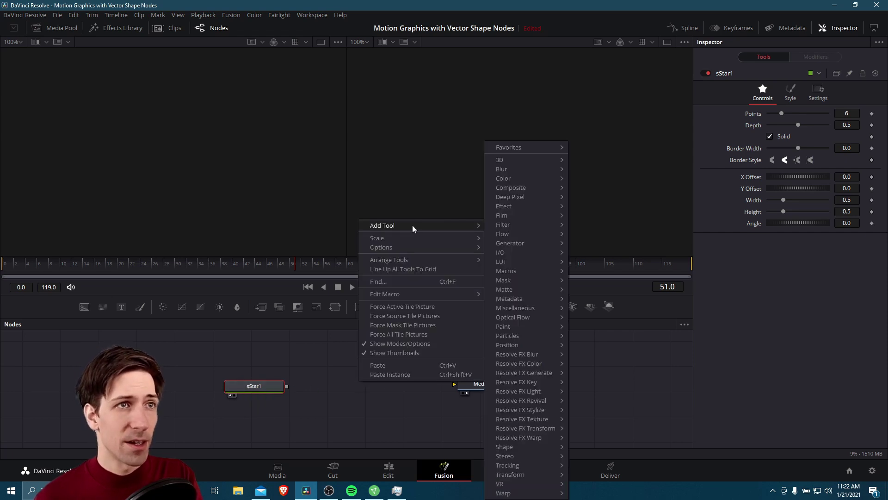
mouse_move(554, 447)
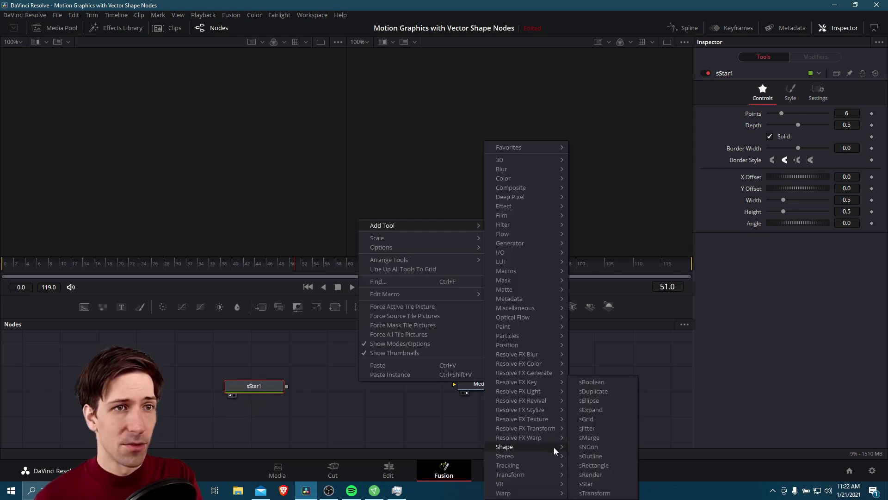
click(594, 474)
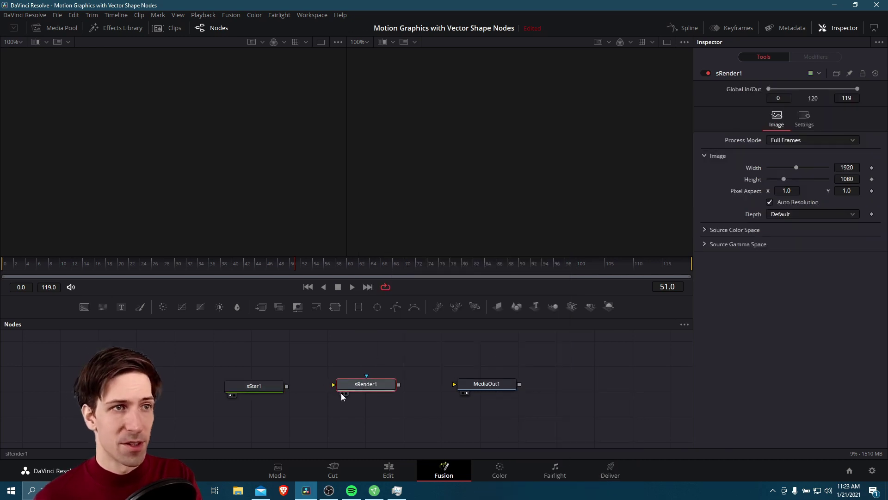
click(342, 393)
drag(287, 386, 349, 385)
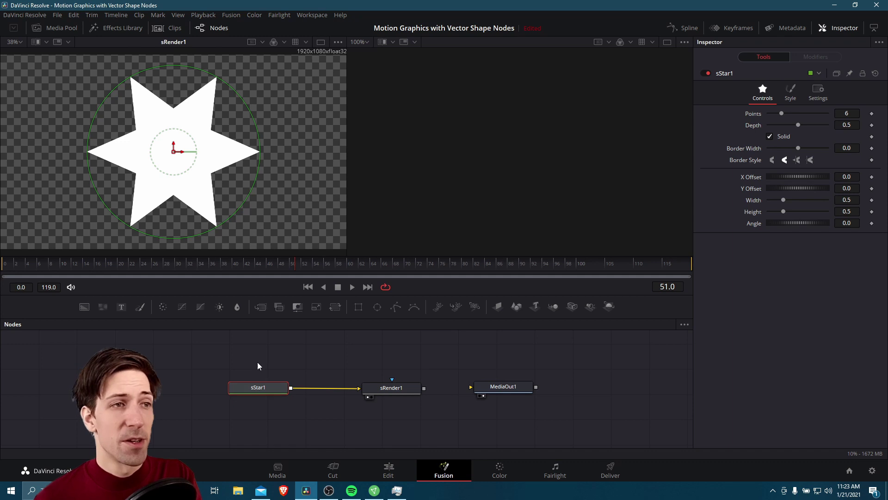
Step: Set the star to 5 points with a depth of about 0.606
drag(287, 407, 210, 315)
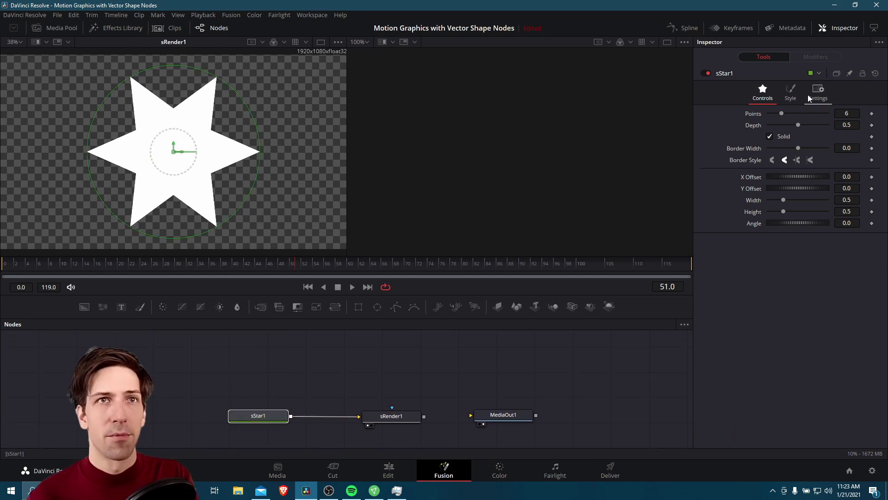
drag(782, 113, 777, 113)
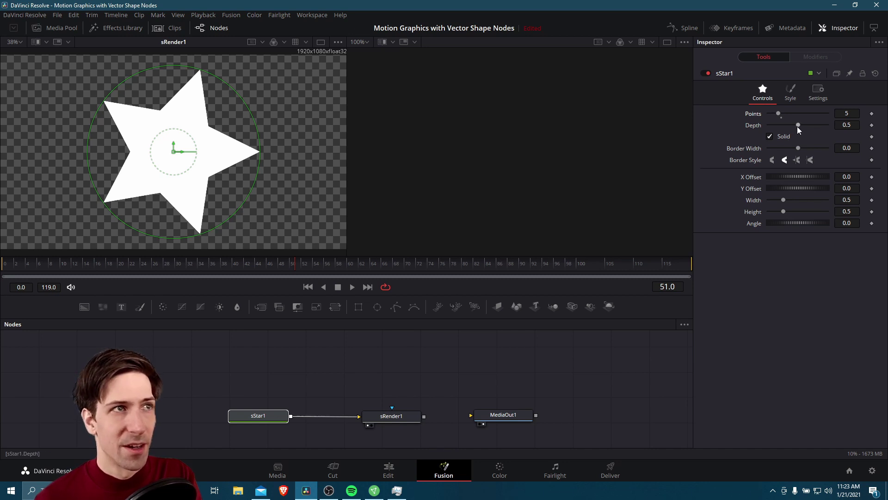
drag(798, 126, 790, 126)
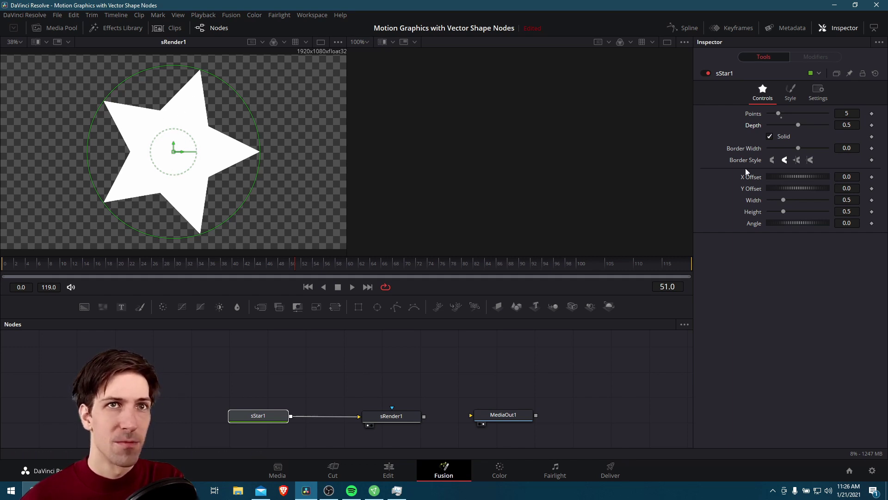
drag(798, 125, 810, 128)
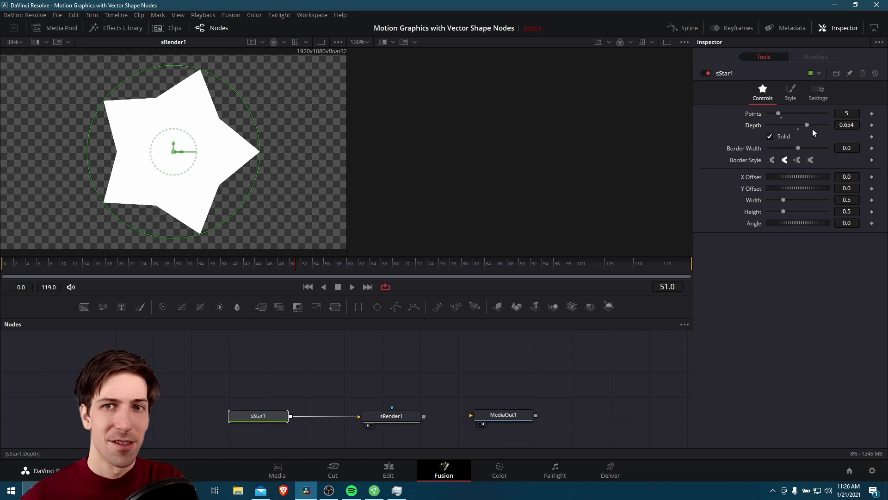
mouse_move(807, 128)
mouse_down()
mouse_move(787, 129)
mouse_move(803, 128)
mouse_up()
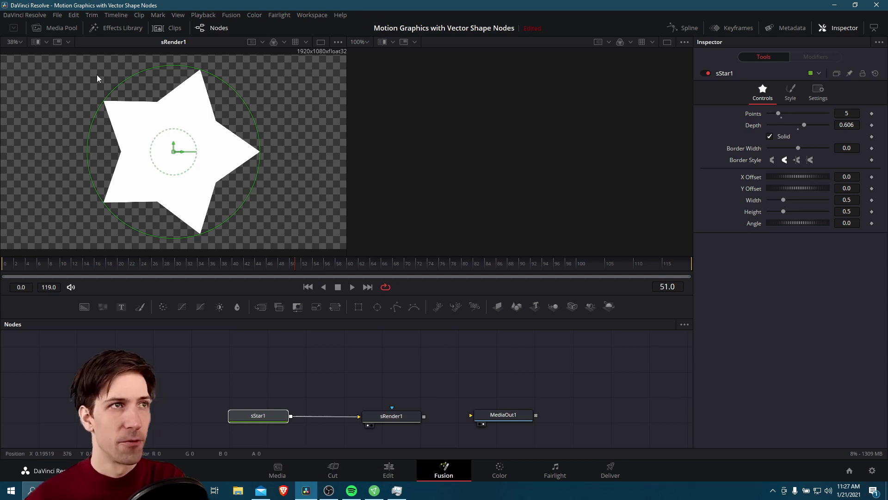
Step: Try a height of about 0.772 and a different angle on the star, undoing both changes
drag(783, 211, 791, 211)
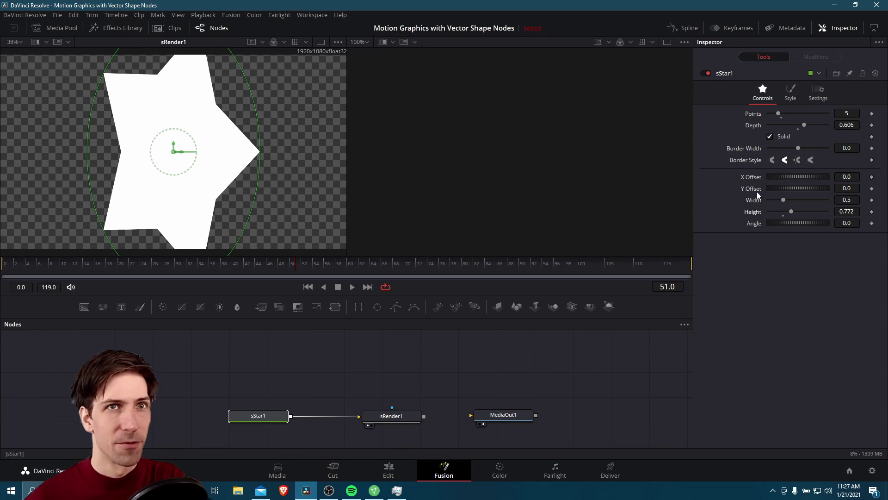
key(ctrl+z)
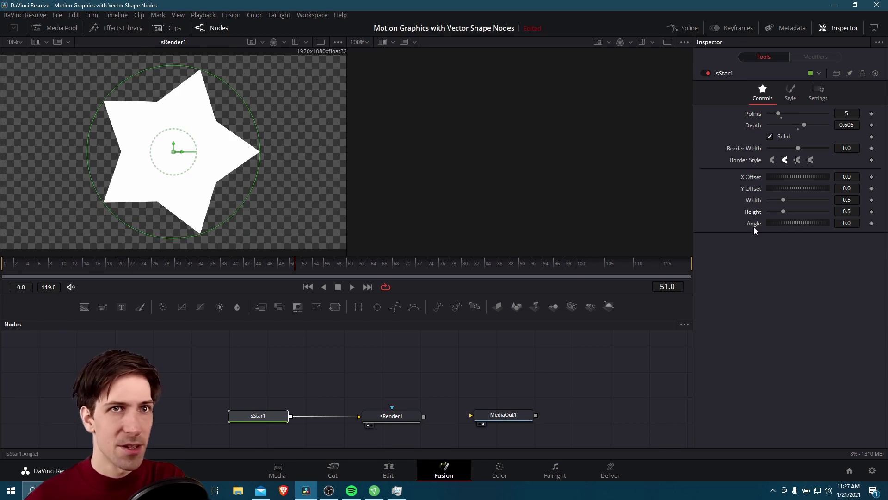
mouse_move(790, 223)
mouse_down()
mouse_move(801, 221)
mouse_move(794, 227)
mouse_up()
key(ctrl+z)
key(ctrl+z)
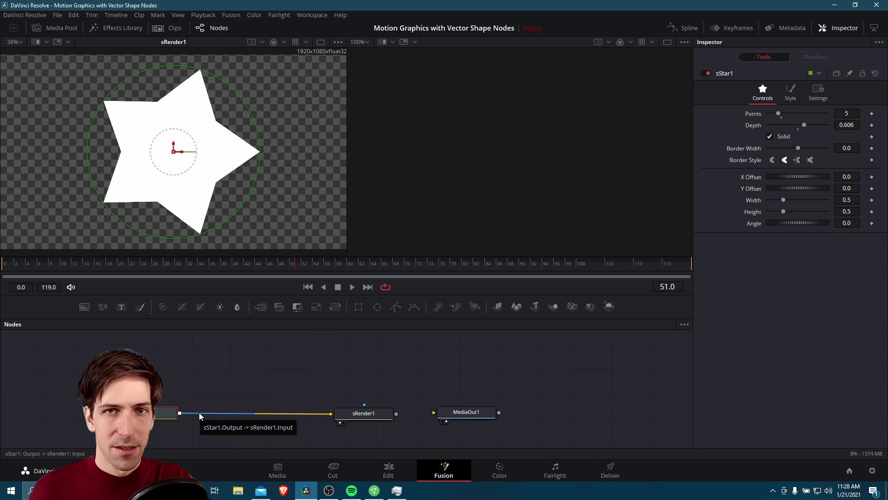
Step: Insert an sDuplicate node on the connection between sStar1 and sRender1
drag(147, 413, 147, 411)
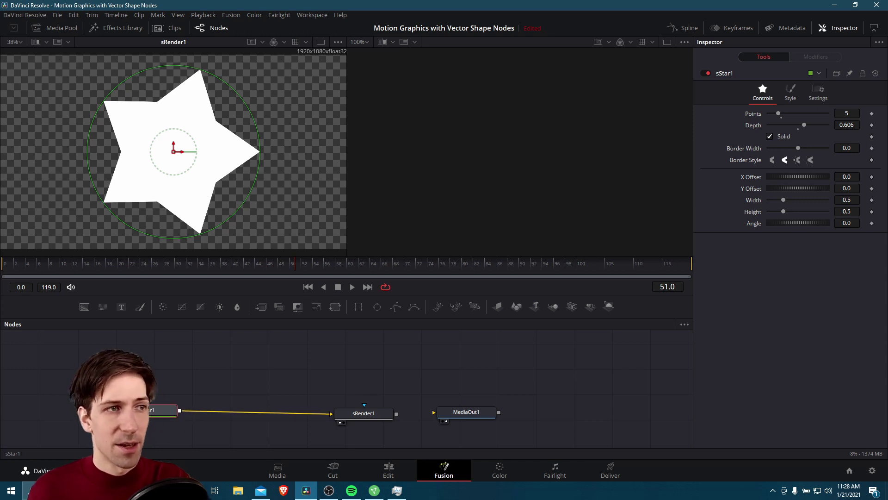
right_click(200, 410)
mouse_move(317, 261)
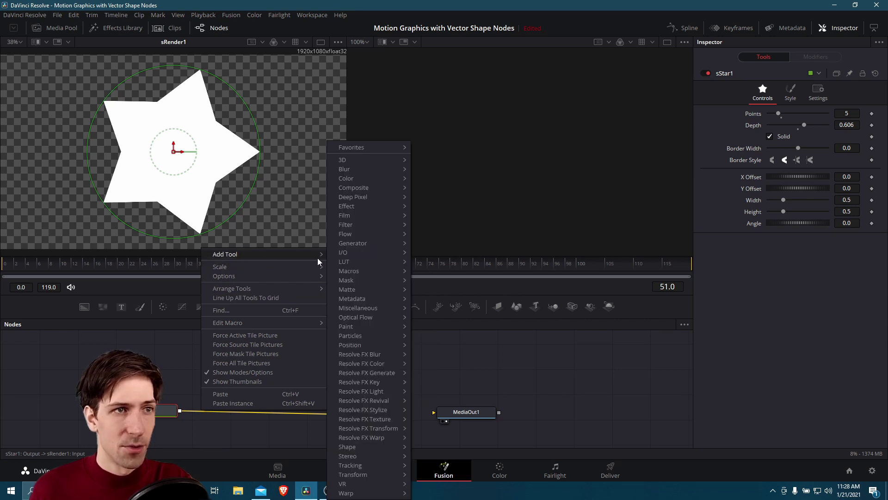
mouse_move(377, 450)
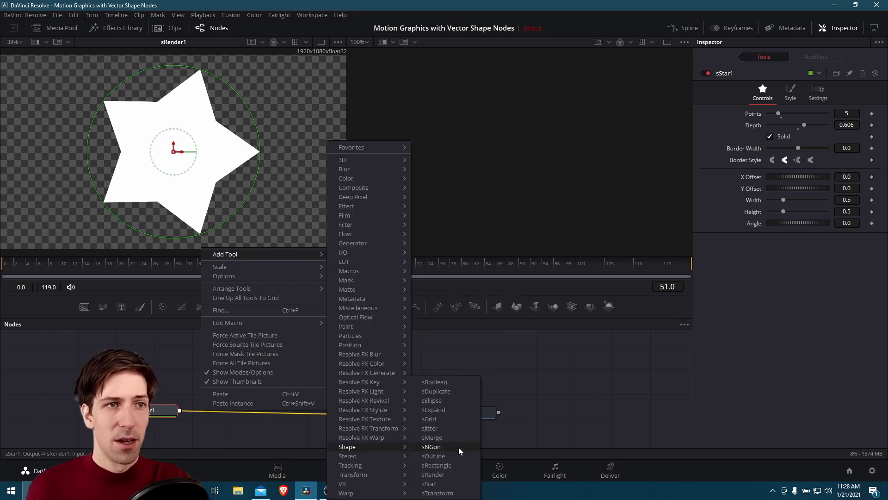
click(451, 392)
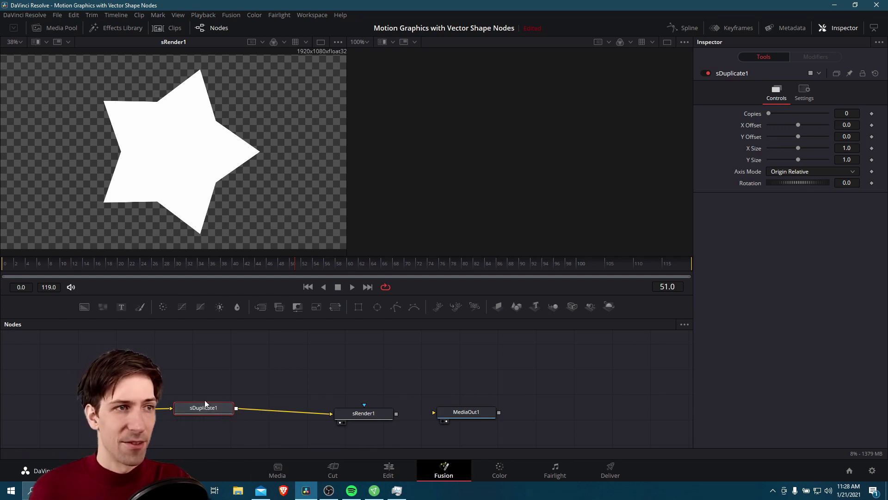
drag(206, 408, 231, 411)
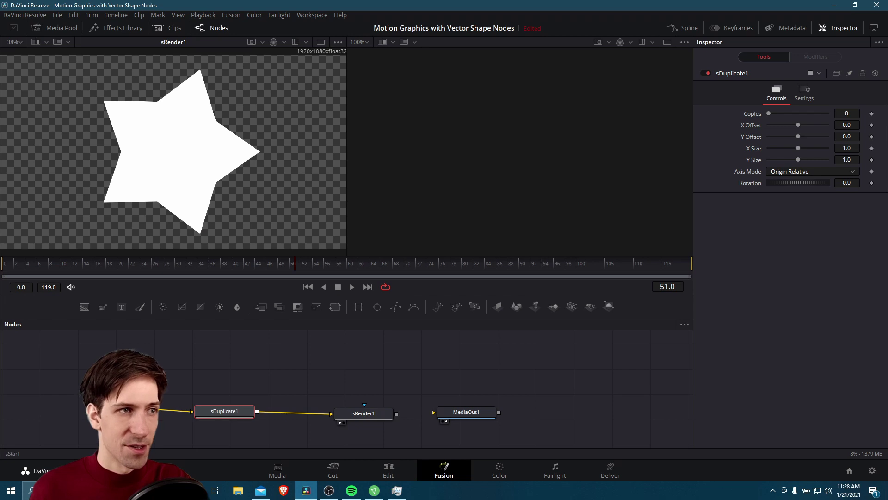
Step: Set the sDuplicate1 node to 2 copies with an X offset of about 0.22
click(130, 409)
click(239, 410)
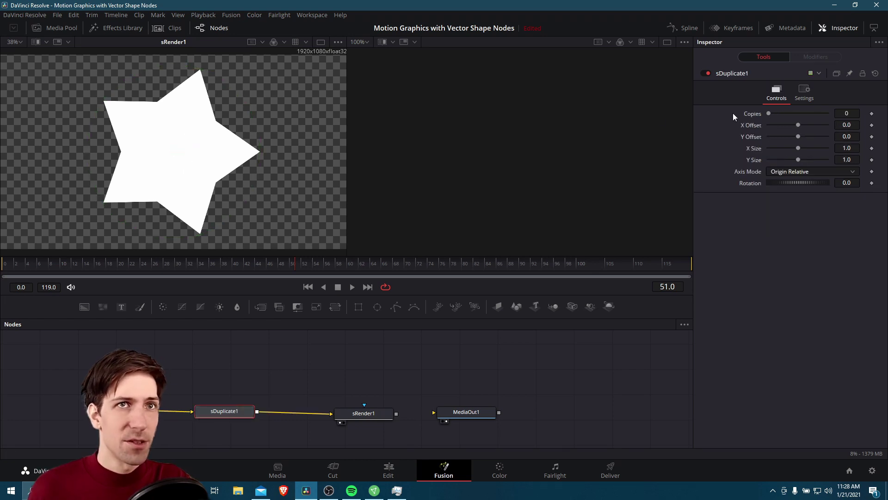
drag(771, 112, 806, 126)
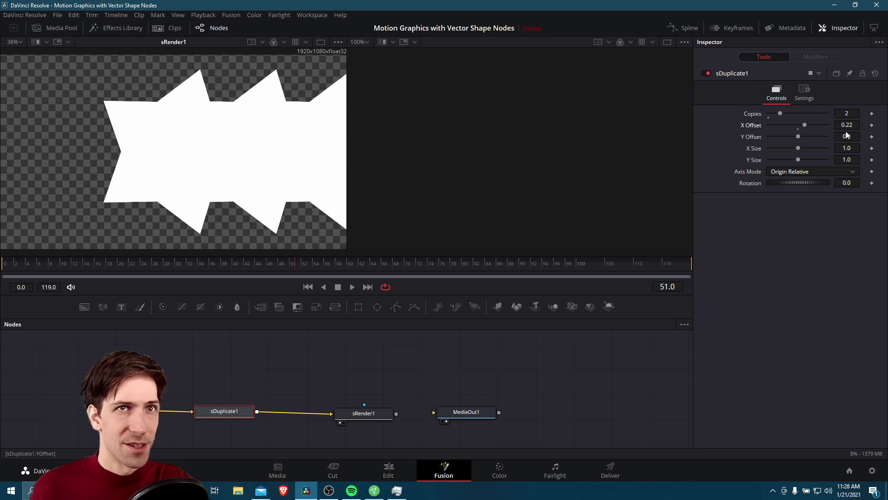
Step: Set the width and height of the sStar1 shape to 0.2 each
scroll(290, 154, down, 1)
drag(194, 164, 210, 170)
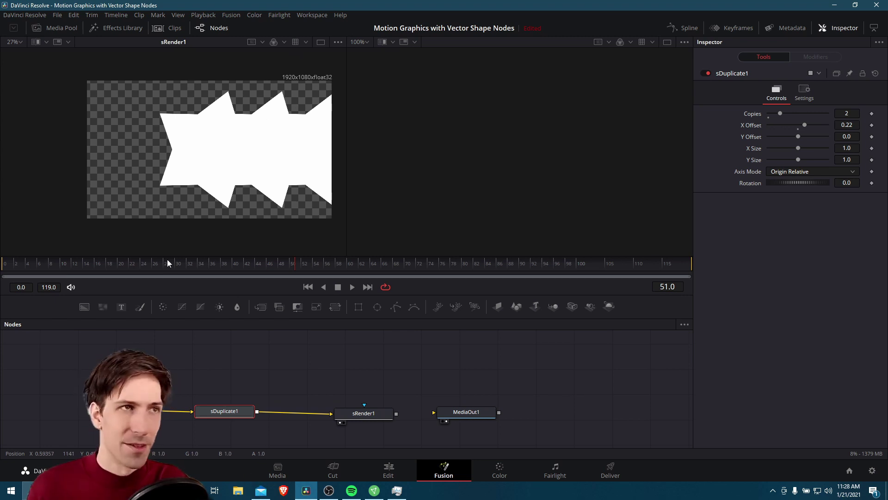
click(134, 411)
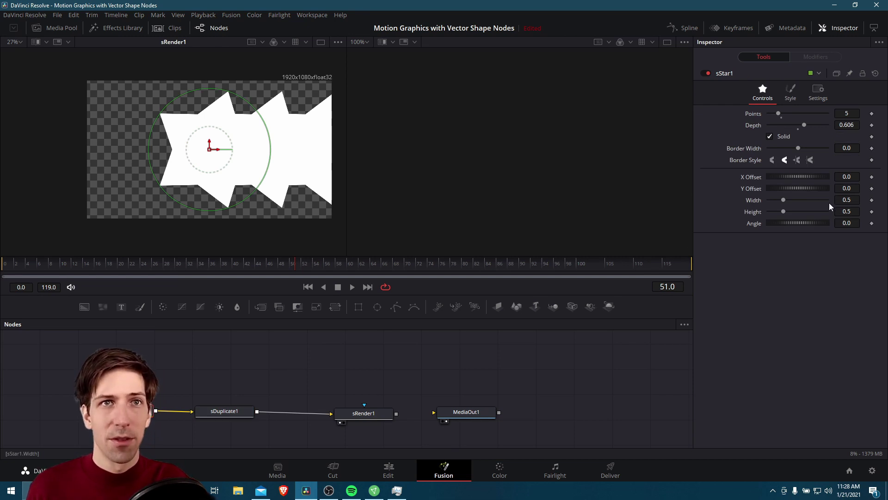
click(848, 200)
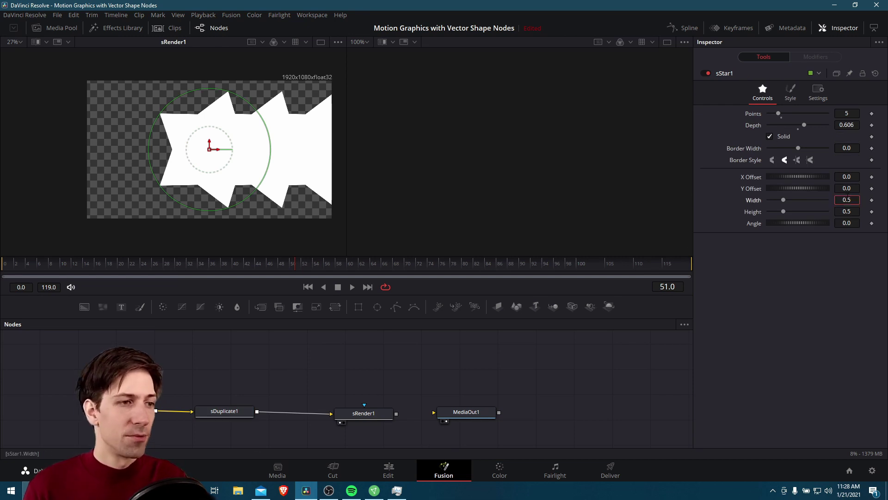
key(BackSpace)
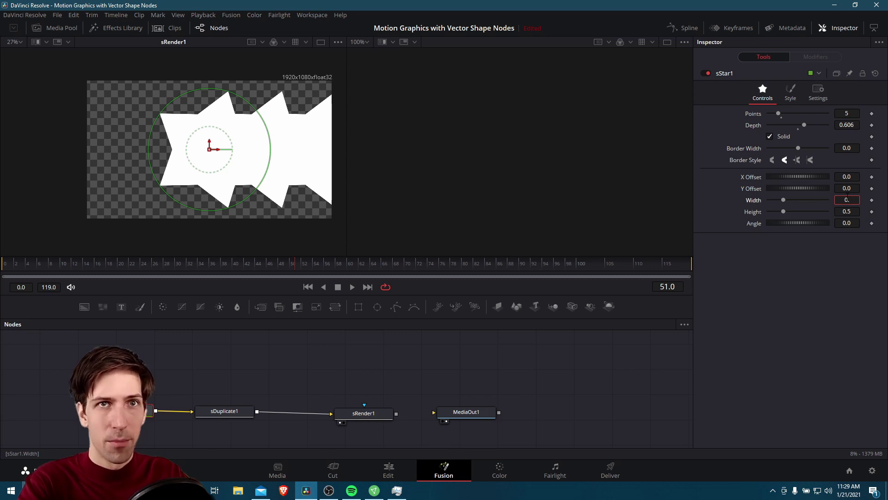
text(2)
key(Tab)
text(0.2)
key(Tab)
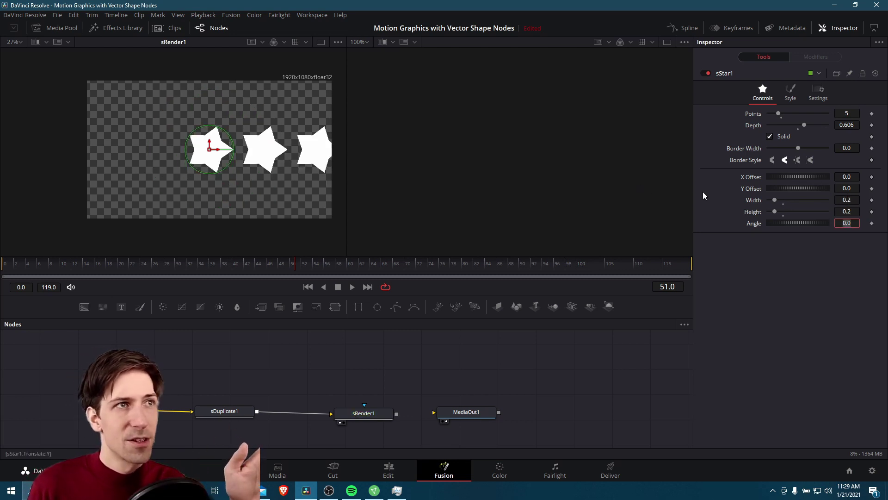
Step: Rotate the copies of sDuplicate1 by about 41.7 degrees and set its axis mode to Origin Absolute
key(Return)
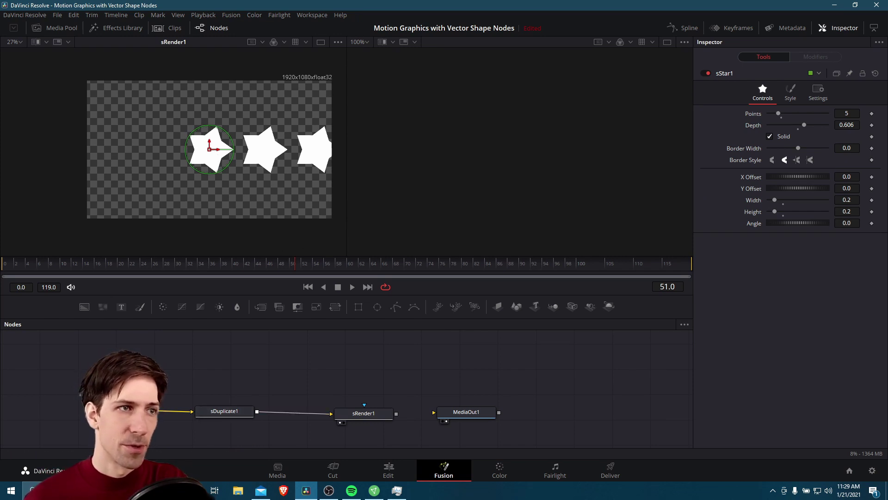
click(217, 411)
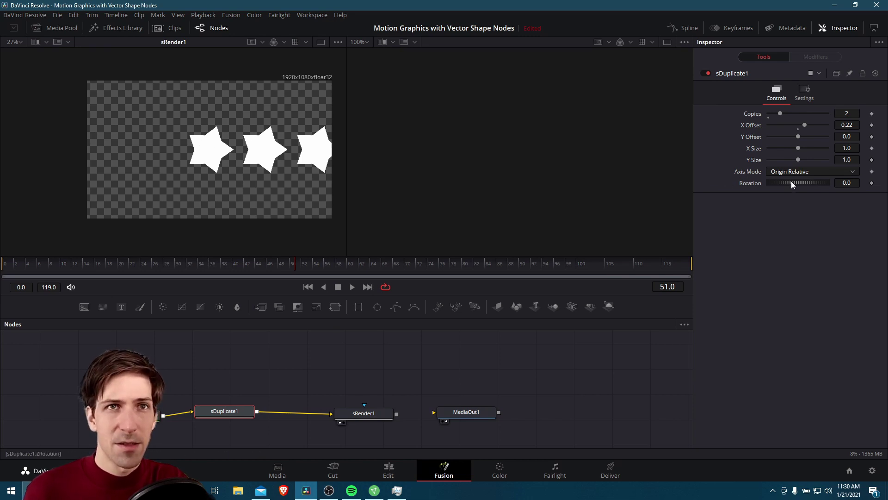
drag(789, 183, 796, 183)
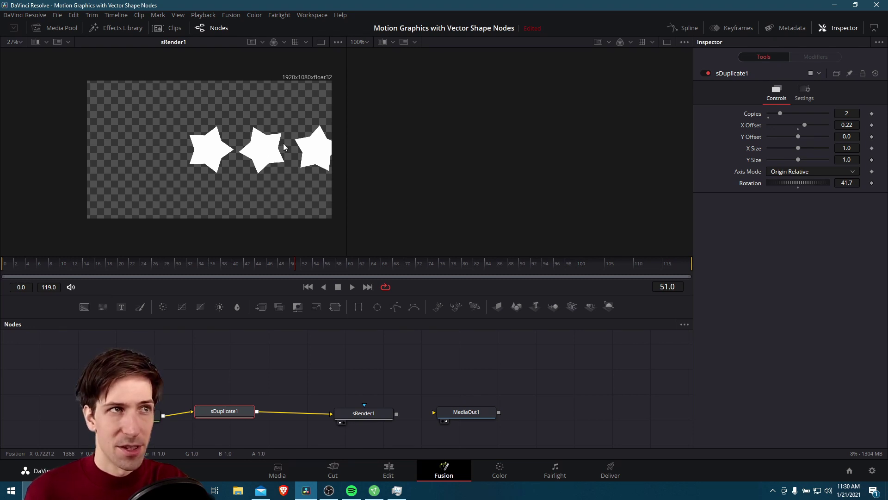
click(819, 173)
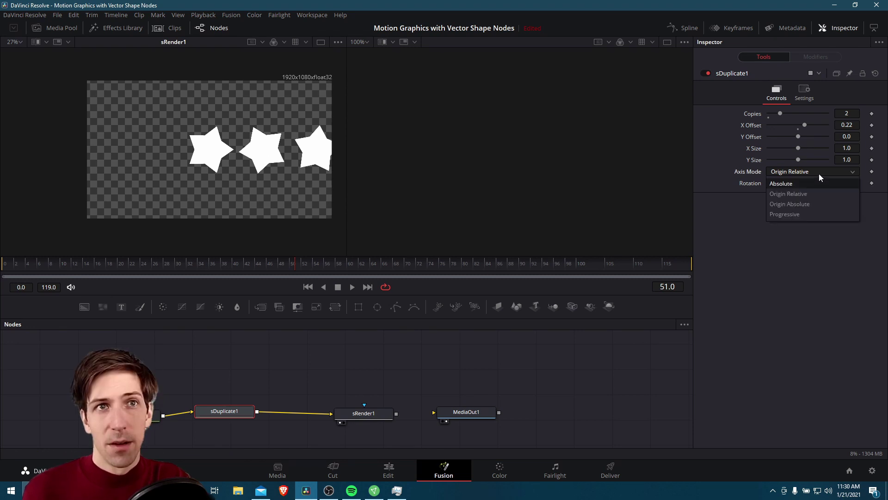
click(828, 205)
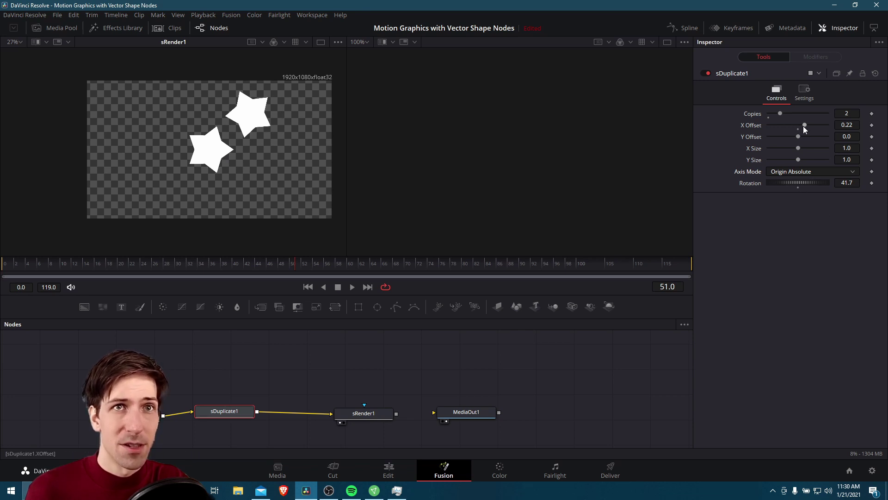
Step: Set sDuplicate1 to 5 copies with an X offset of about 0.137 and a rotation of 180
drag(853, 126, 823, 126)
drag(797, 182, 821, 169)
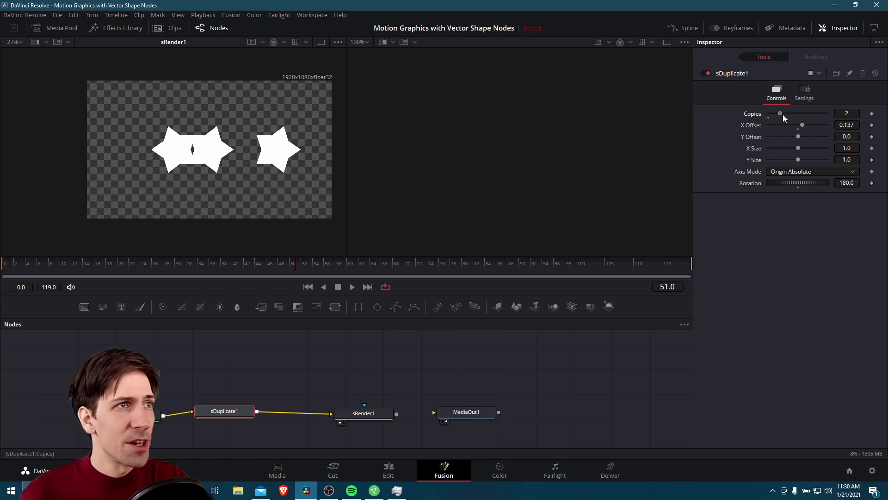
drag(785, 114, 800, 115)
Step: Set the width and height of the sStar1 shape to 0.1 each
click(143, 416)
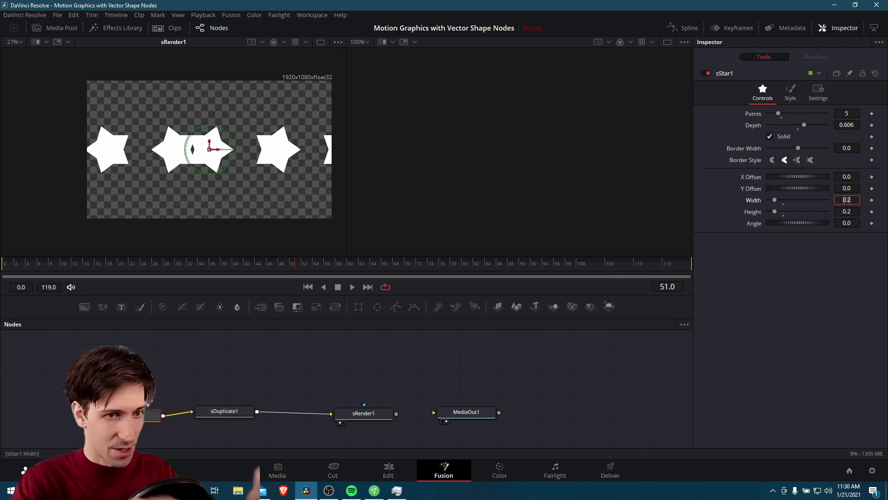
key(Tab)
key(shift+Tab)
text(0.1)
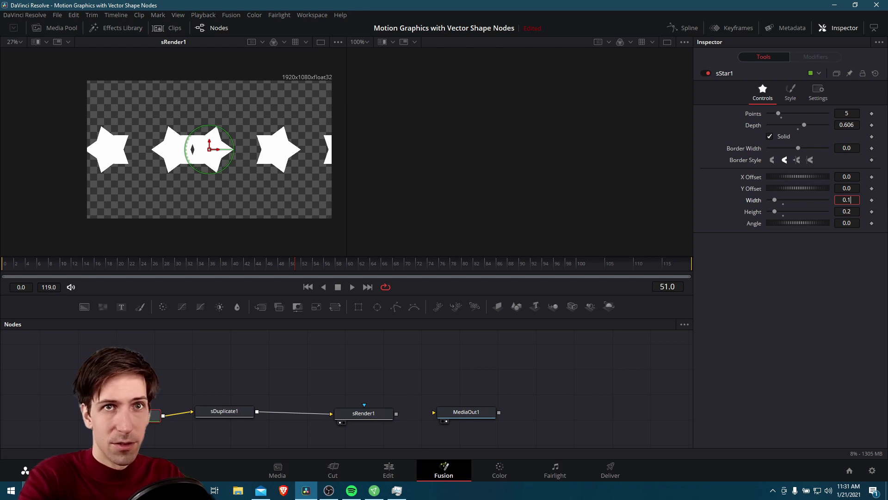
key(Tab)
text(0.1)
key(Tab)
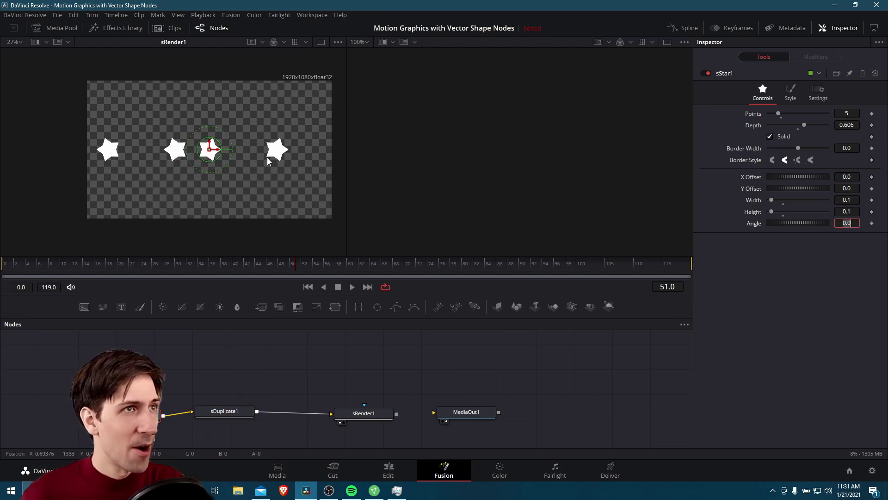
click(259, 176)
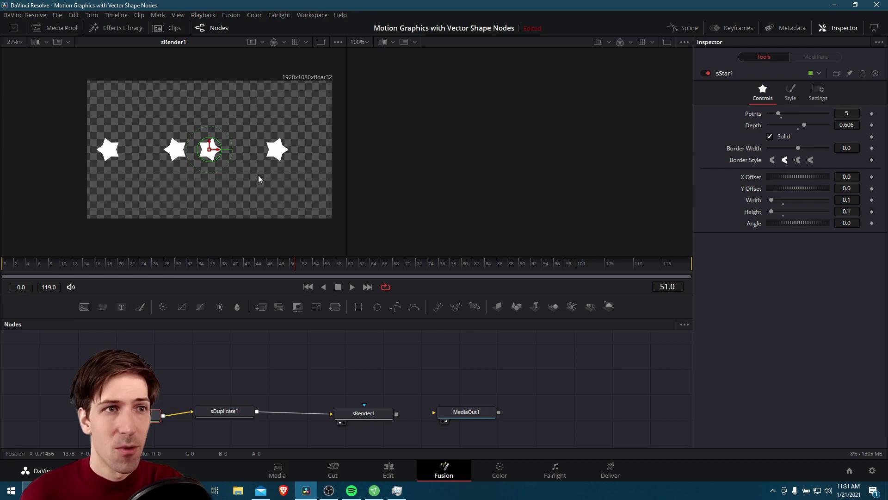
Step: Set sDuplicate1's X offset to about 0.08 and vary its rotation
click(237, 413)
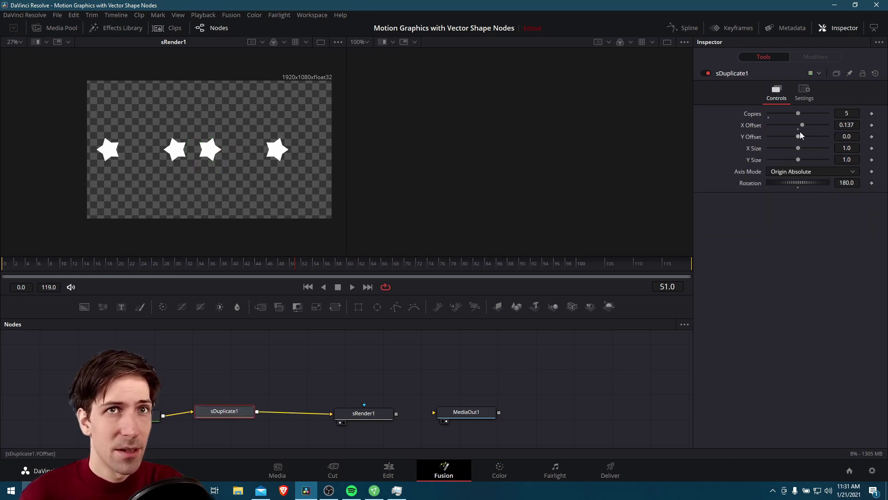
mouse_move(841, 124)
mouse_down()
mouse_move(806, 124)
mouse_move(842, 125)
mouse_up()
mouse_move(803, 182)
mouse_down()
mouse_move(810, 176)
mouse_move(768, 171)
mouse_move(830, 171)
mouse_move(759, 170)
mouse_move(792, 172)
mouse_up()
Step: Switch sDuplicate1's axis mode to Progressive and try rotations of about 36.5 and 15.6
click(792, 172)
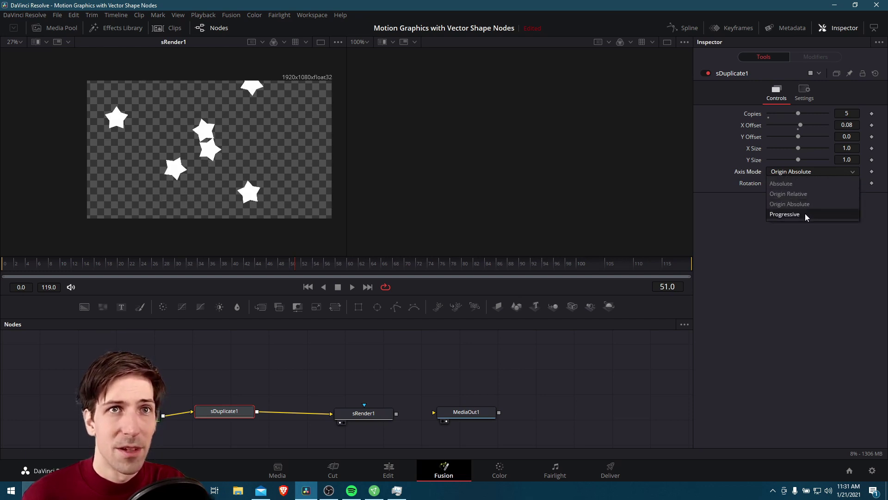
click(805, 213)
mouse_move(794, 183)
mouse_down()
mouse_move(772, 183)
mouse_move(809, 180)
mouse_move(782, 184)
mouse_up()
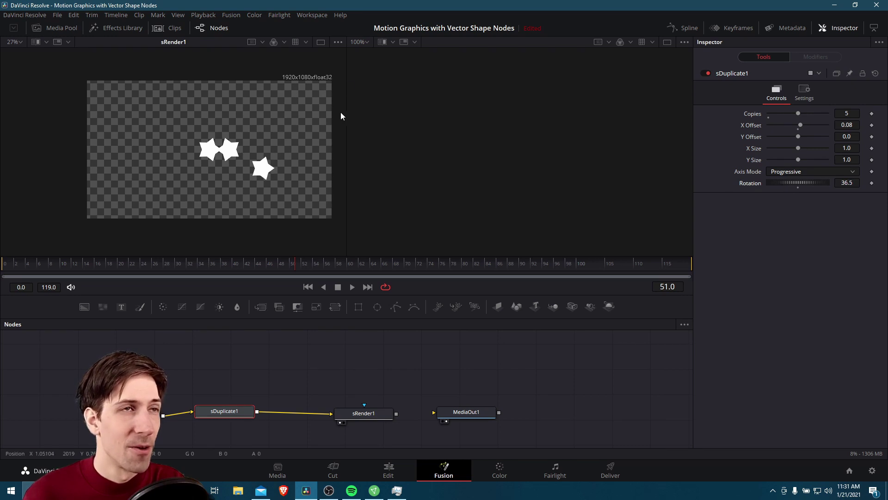
key(ctrl+z)
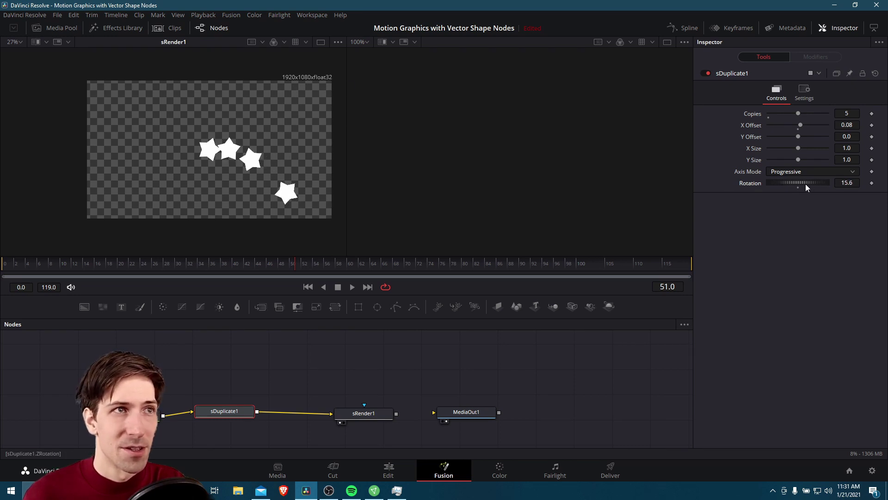
Step: Switch sDuplicate1's axis mode to Absolute and try different rotations around the pivot
click(791, 172)
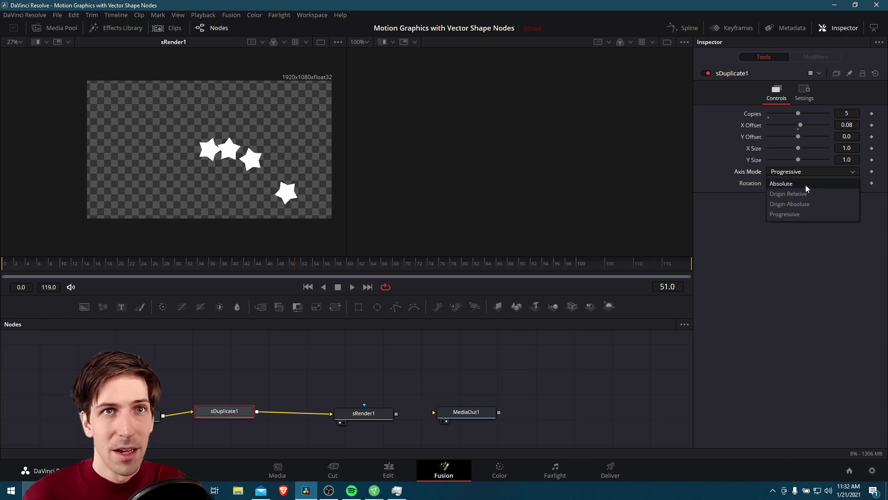
click(806, 184)
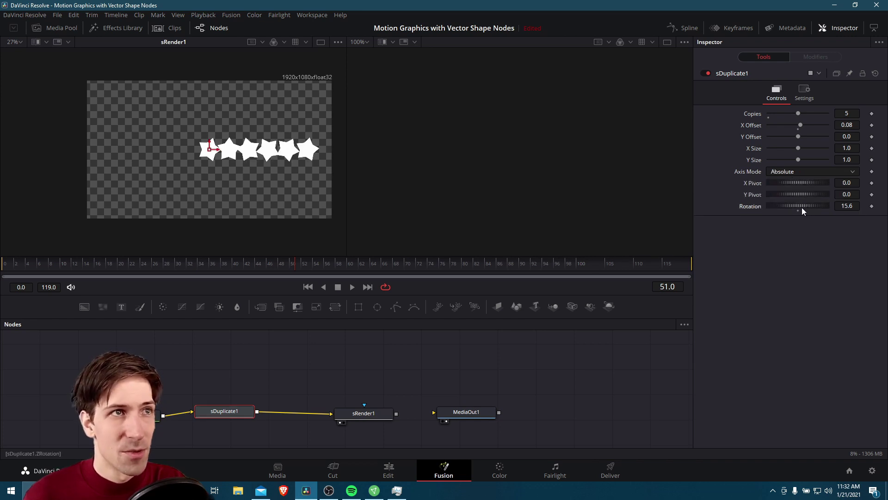
drag(802, 207, 794, 207)
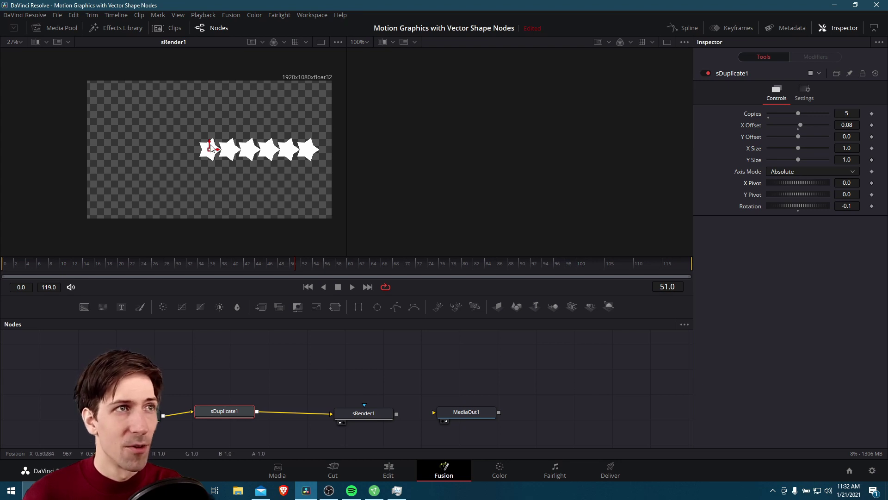
drag(801, 206, 865, 206)
Step: Set sDuplicate1's axis mode to Origin Absolute with a rotation of 0 and an X offset of 0.087
click(791, 169)
click(808, 206)
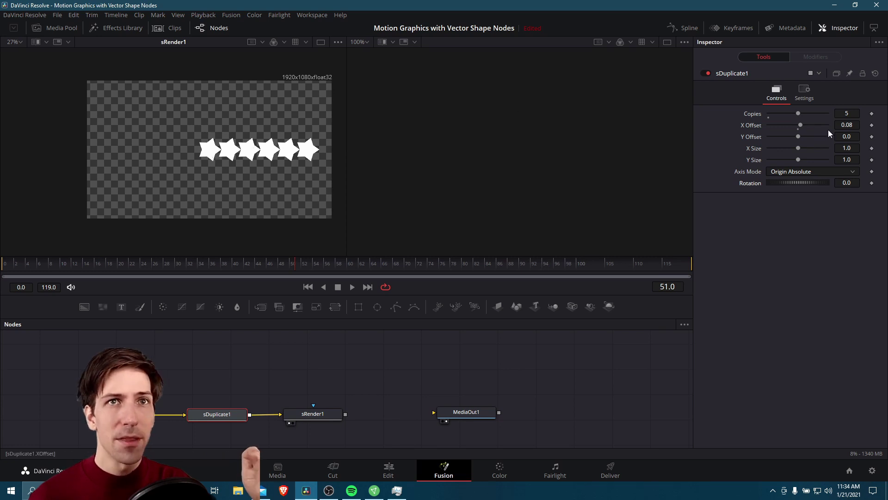
drag(841, 125, 845, 125)
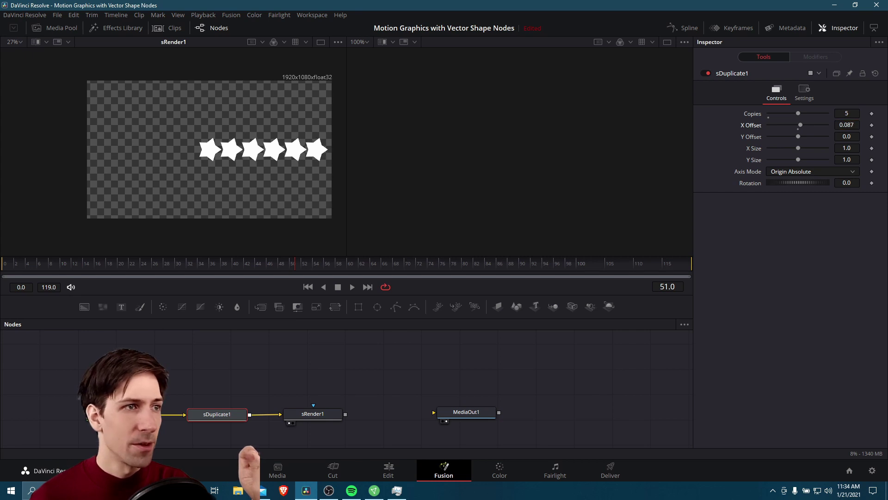
Step: Set the width and height of the sStar1 shape to 0.09 each
click(115, 414)
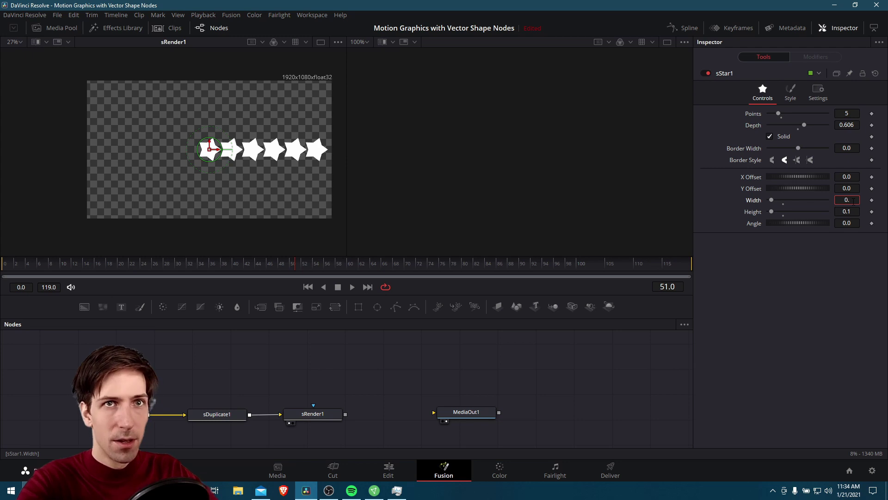
text(09)
key(Tab)
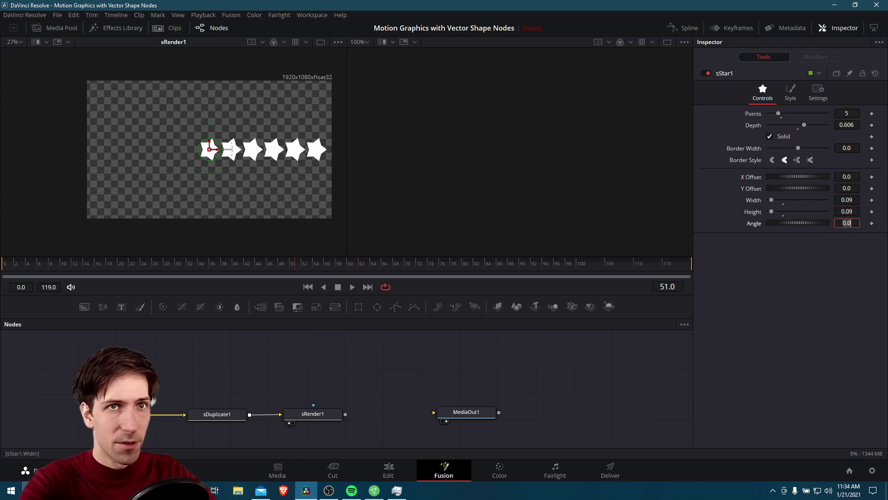
Step: Animate sDuplicate1's rotation with keyframes of -180 at frame 0 and 0 at frame 119
click(217, 415)
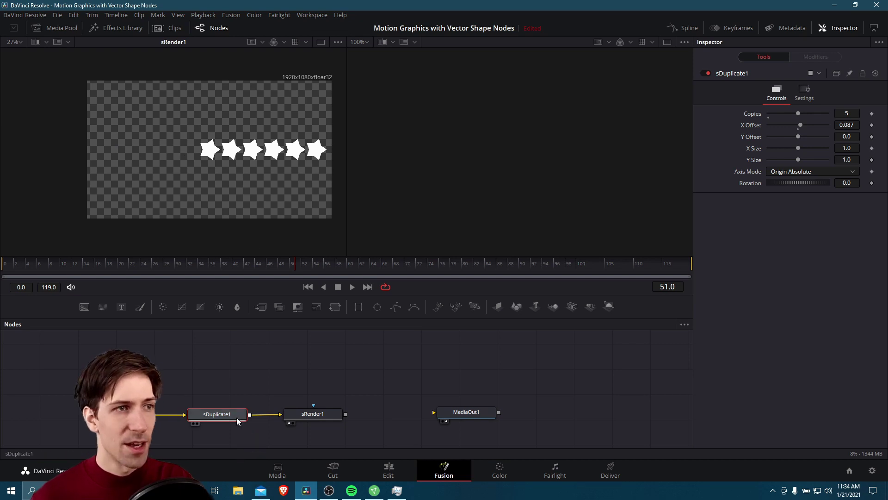
drag(280, 390, 302, 384)
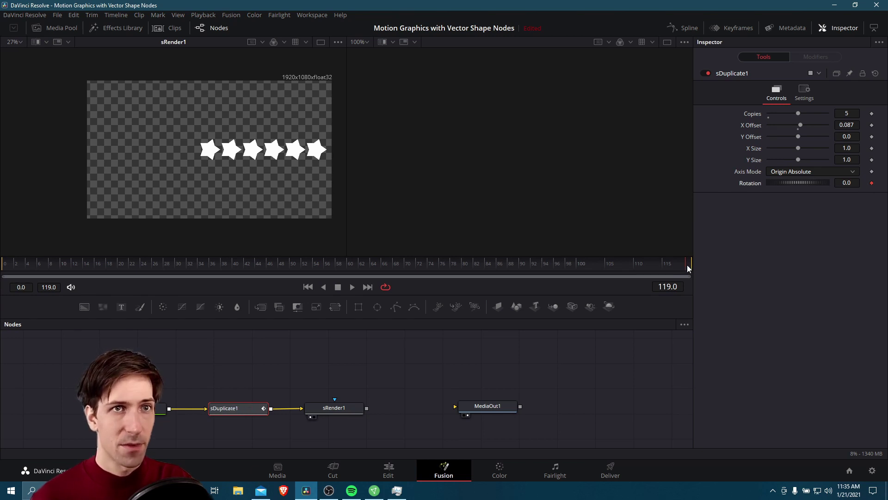
drag(799, 183, 751, 183)
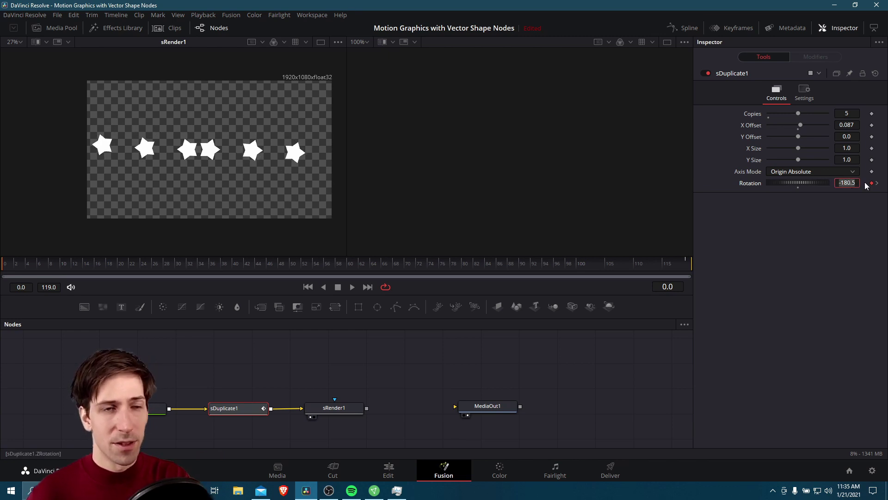
text(-180)
key(Tab)
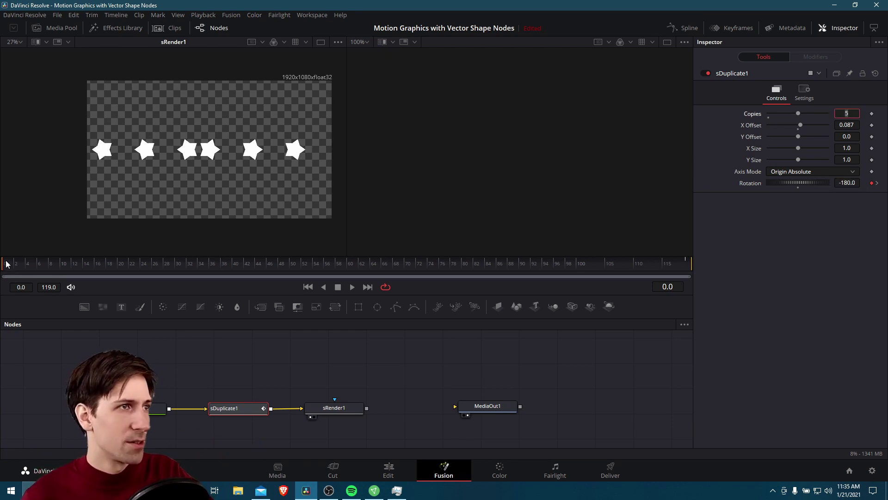
Step: Play back the rotation animation and move the playhead to frame 119
click(354, 286)
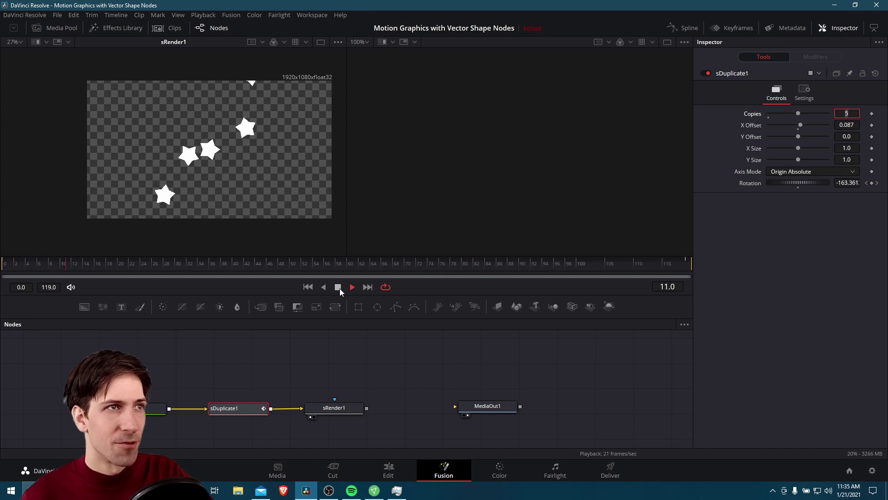
click(338, 288)
drag(602, 263, 727, 265)
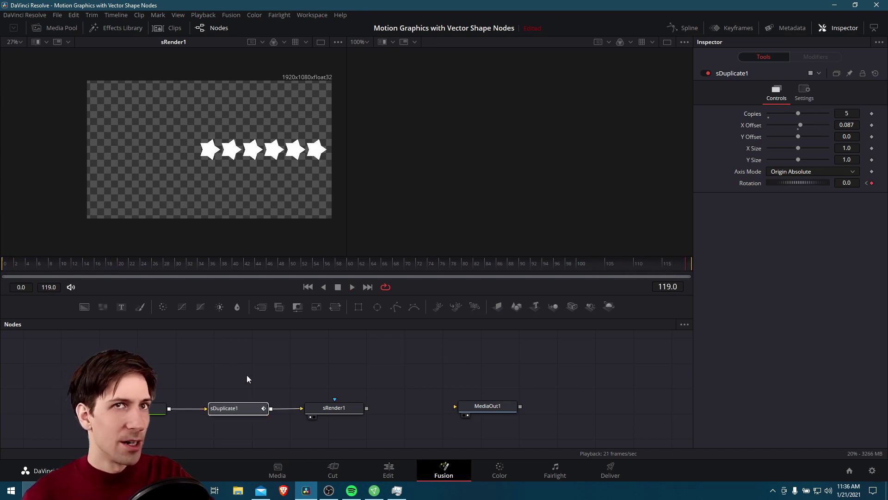
Step: Copy and paste the sDuplicate1 node, place the copy above it, and connect sStar1's output to the copy
drag(251, 407, 248, 409)
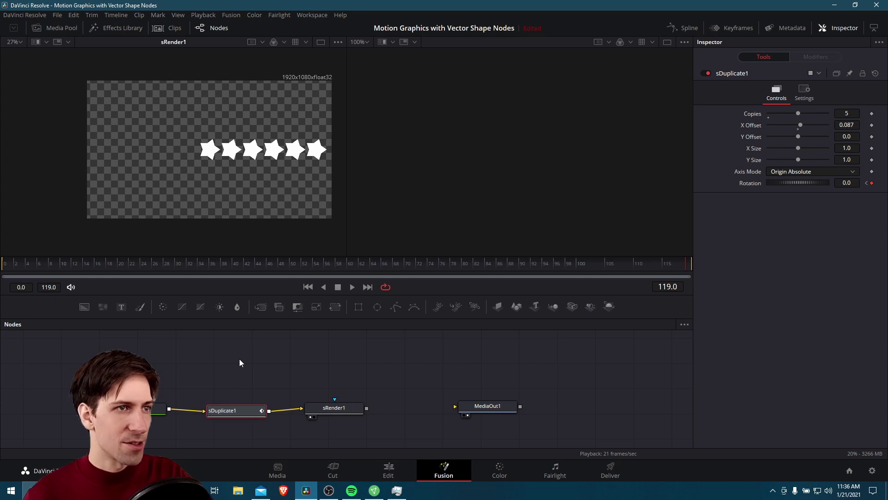
key(ctrl+c)
key(ctrl+v)
drag(248, 360, 248, 373)
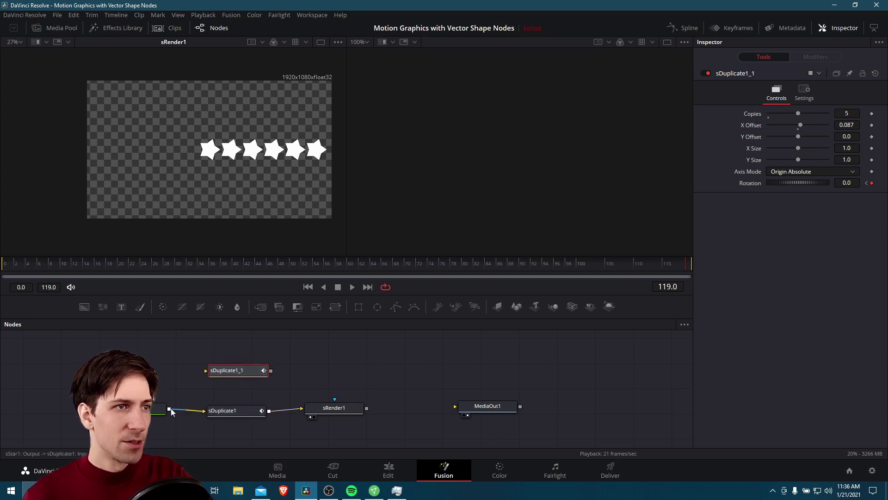
drag(169, 409, 220, 370)
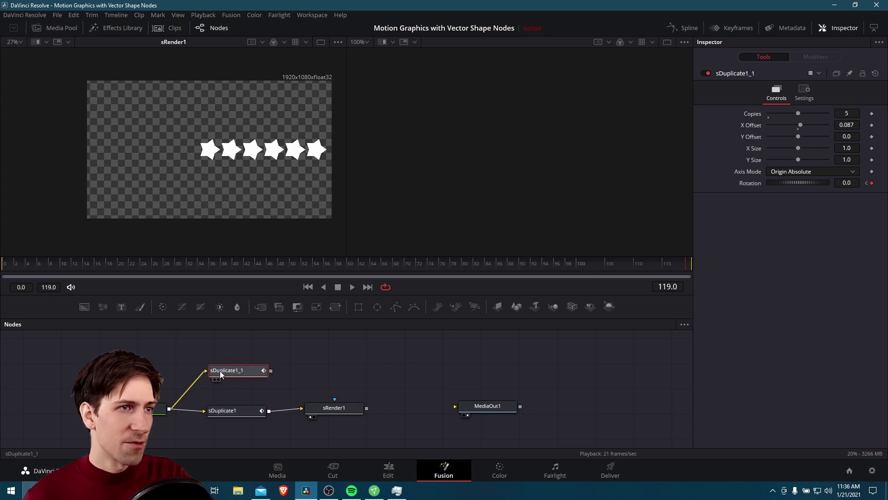
Step: Detach sRender1 from sDuplicate1 and add an sMerge node that joins both duplicate nodes into sRender1
click(292, 409)
drag(329, 407, 376, 393)
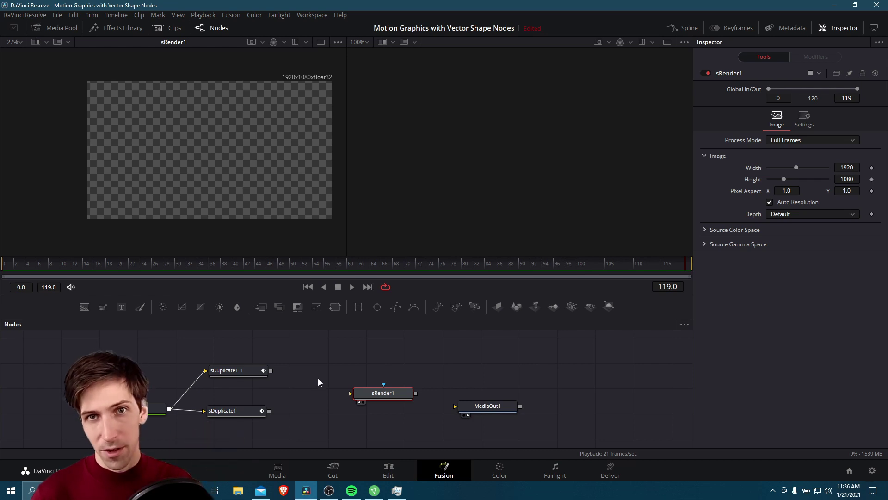
right_click(281, 371)
mouse_move(313, 218)
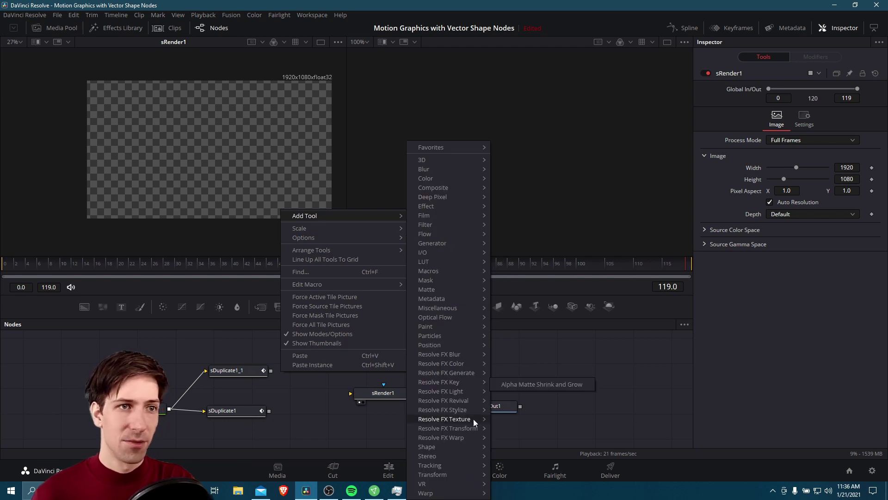
mouse_move(474, 446)
click(531, 437)
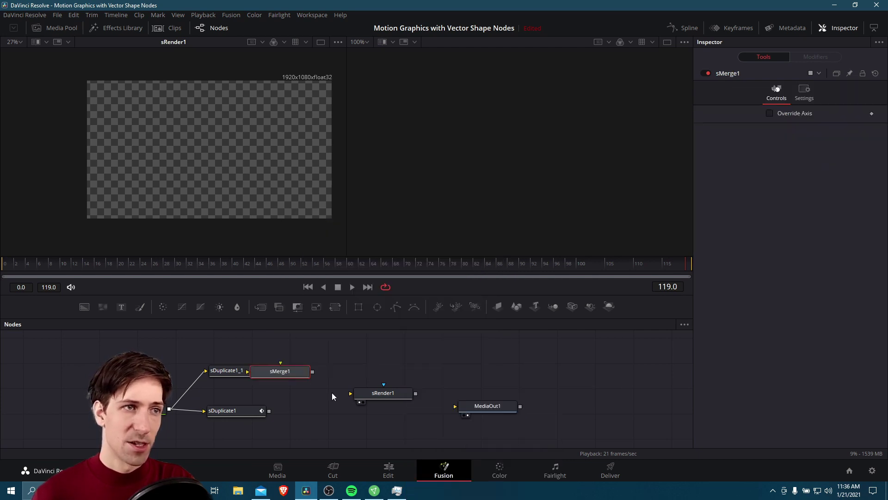
drag(301, 371, 327, 391)
drag(269, 411, 393, 395)
Step: Set the X Offset of sDuplicate1_1 to -0.087 so its stars extend in the opposite direction
click(249, 369)
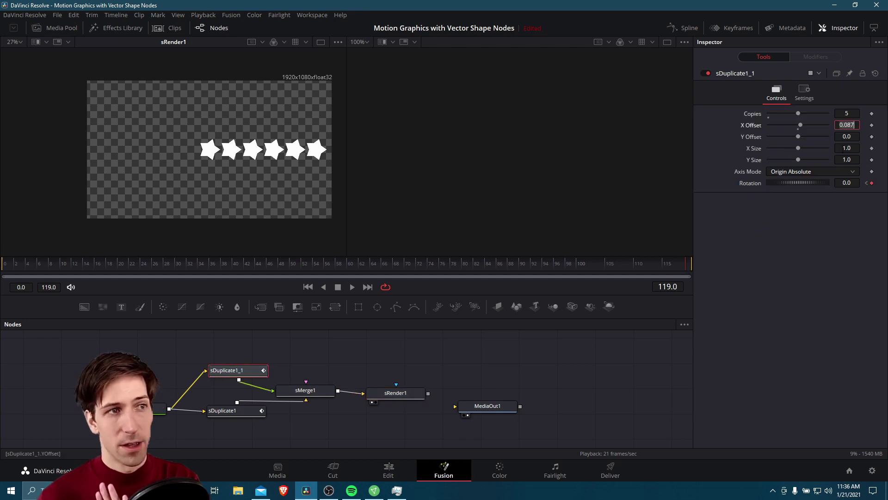
click(839, 125)
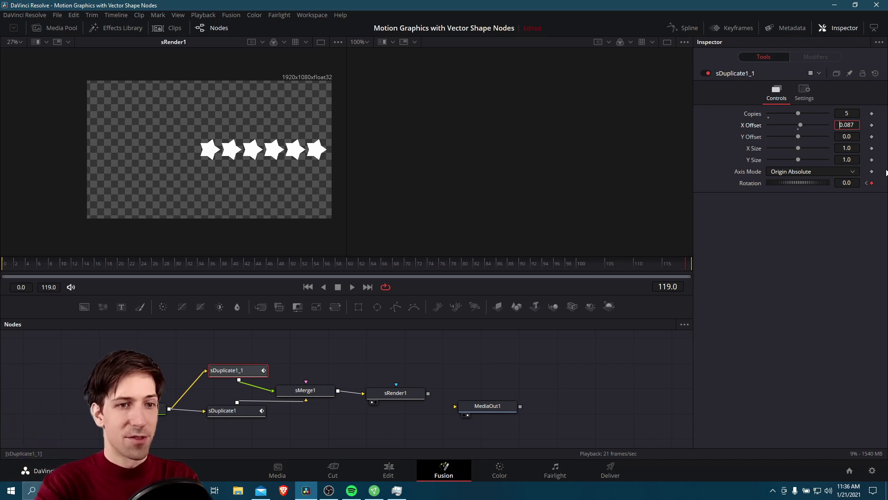
text(-)
key(Tab)
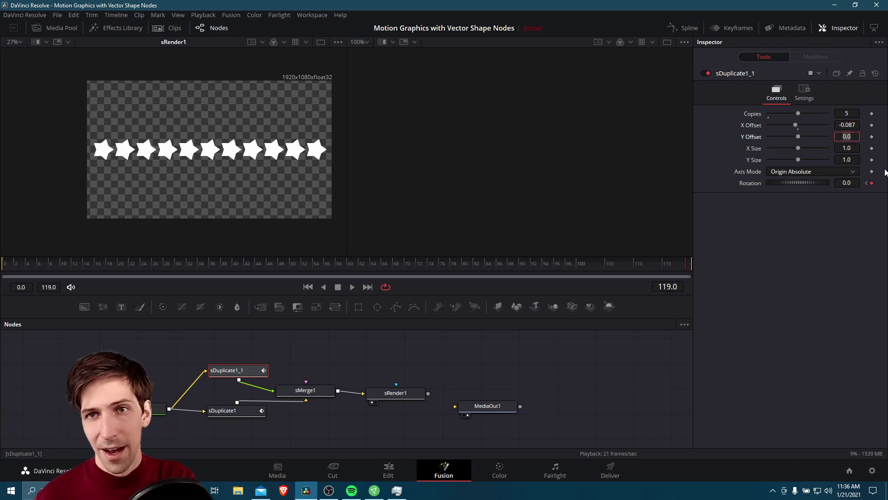
Step: Play back the merged star animation from frame 0 and stop it
click(1, 264)
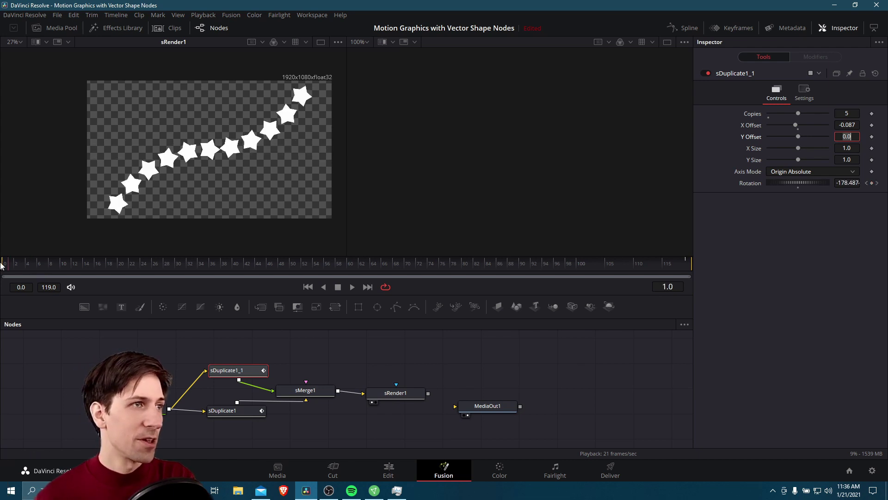
click(1, 264)
click(348, 286)
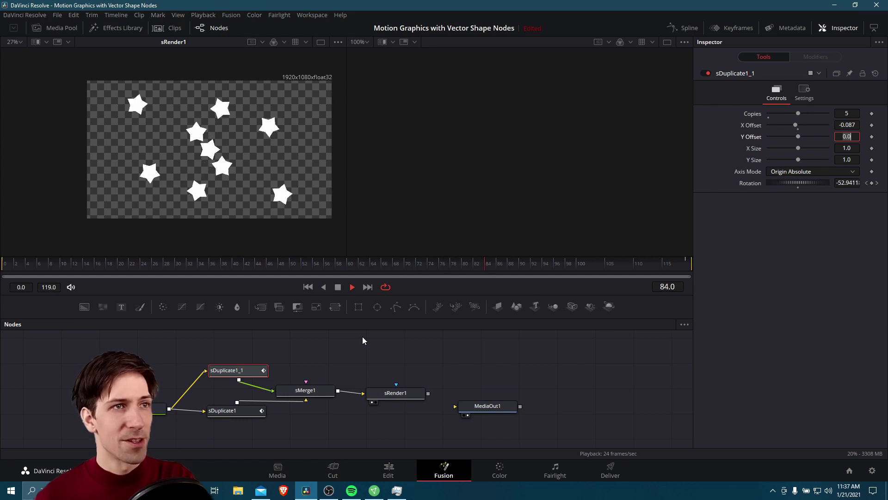
click(337, 288)
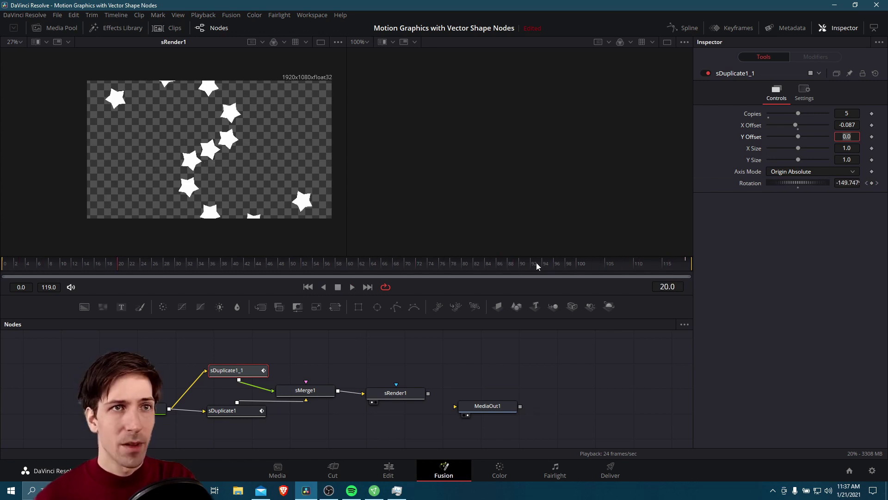
Step: Add a rotation keyframe of 0 to sDuplicate1_1 at frame 90
click(685, 267)
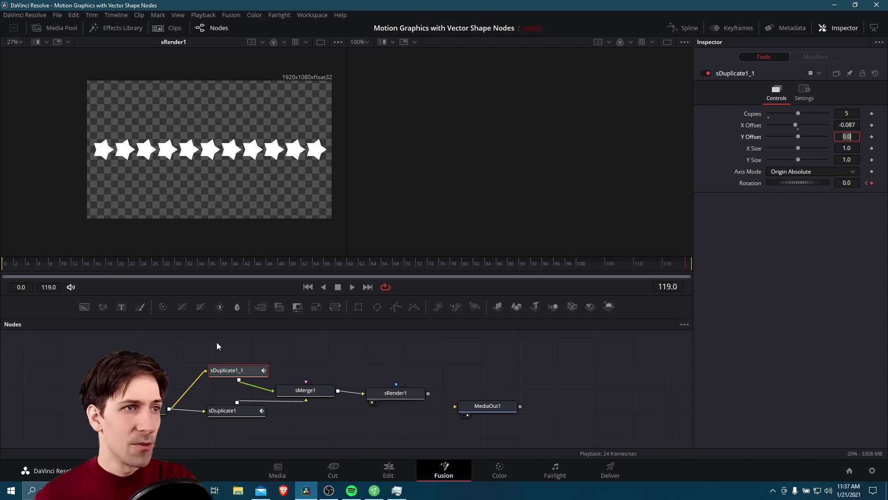
click(520, 269)
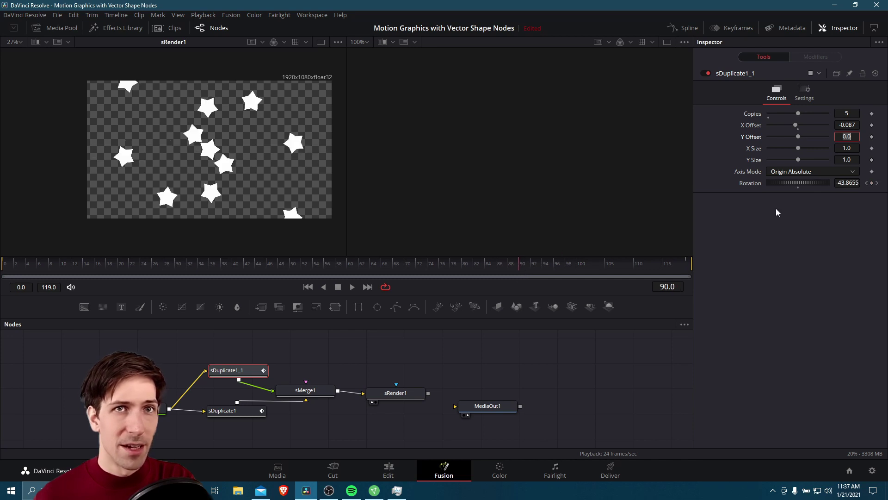
double_click(851, 182)
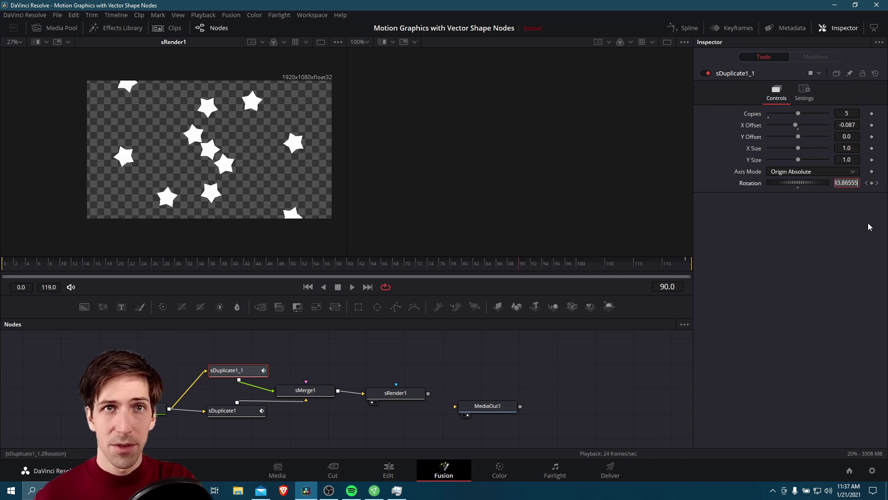
text(0)
key(Tab)
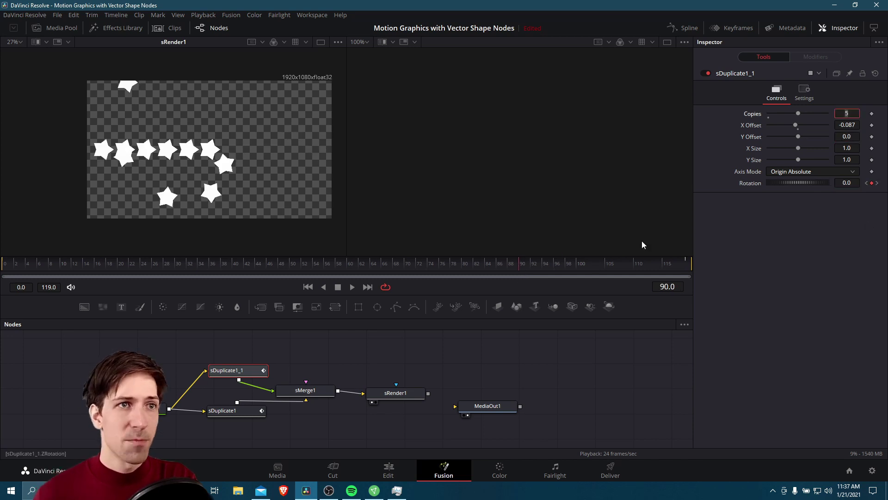
Step: Return to frame 90 and add a rotation keyframe of 0 to sDuplicate1
click(507, 268)
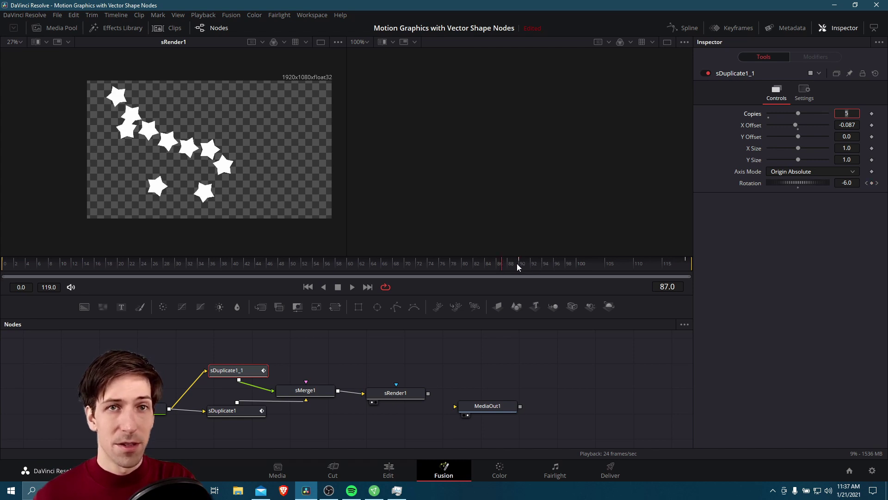
click(517, 262)
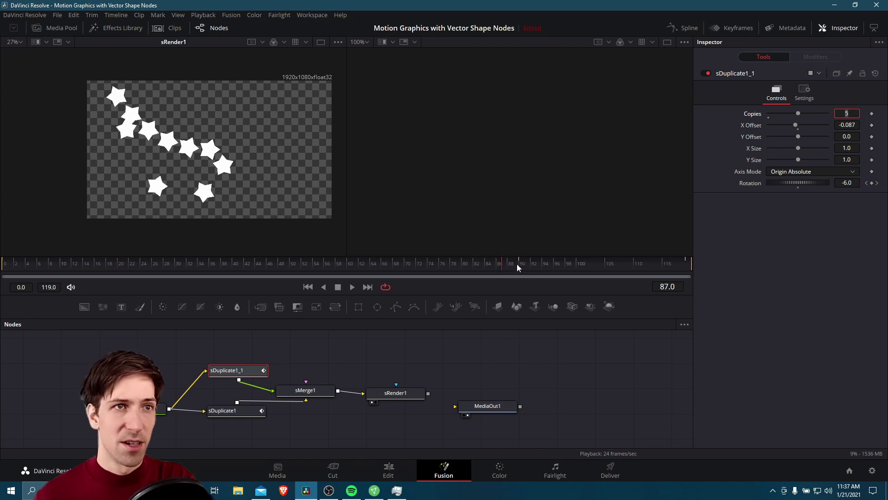
click(250, 412)
click(847, 183)
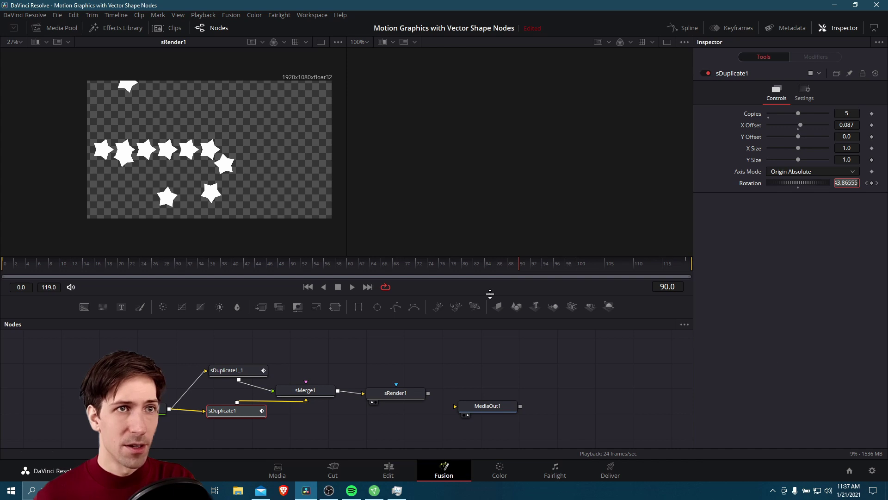
text(0)
key(Return)
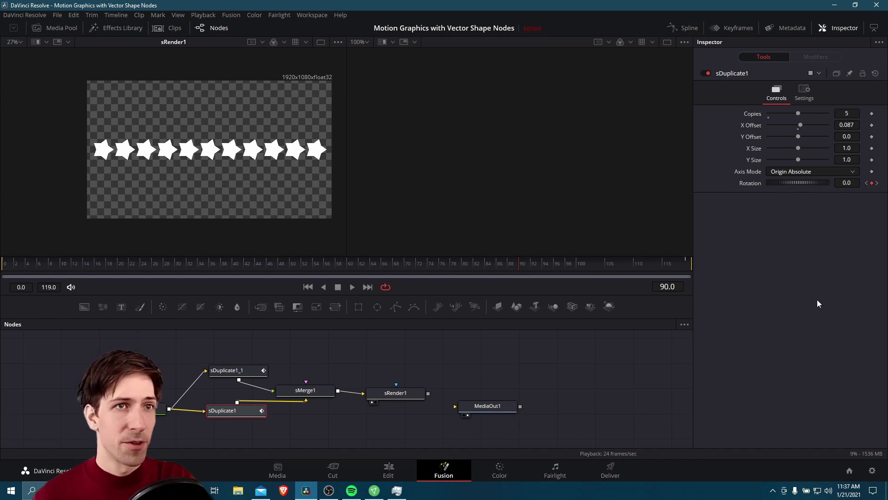
Step: Scrub through the frames after 90, return to frame 0 and play back the retimed rotation
drag(515, 264, 668, 258)
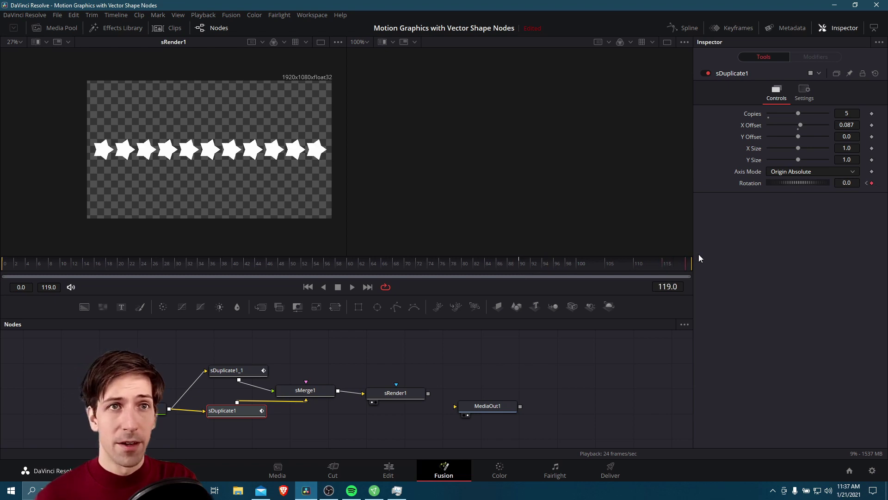
click(605, 268)
drag(574, 267, 3, 274)
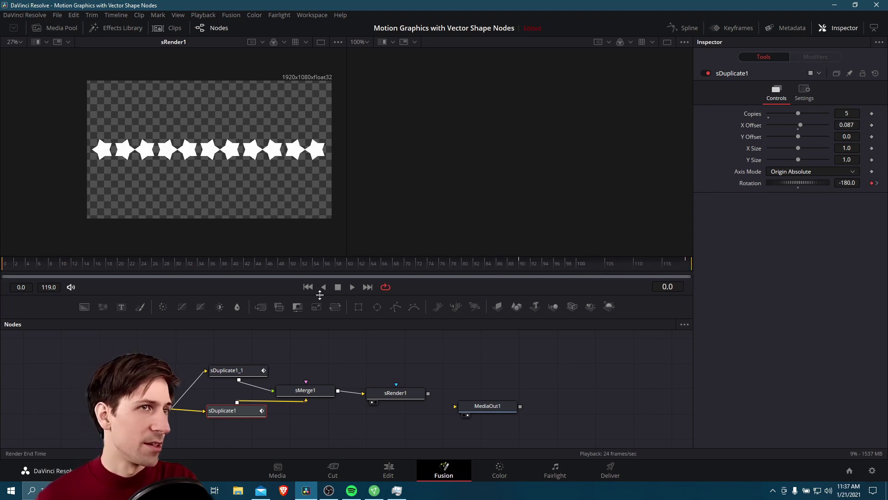
click(349, 287)
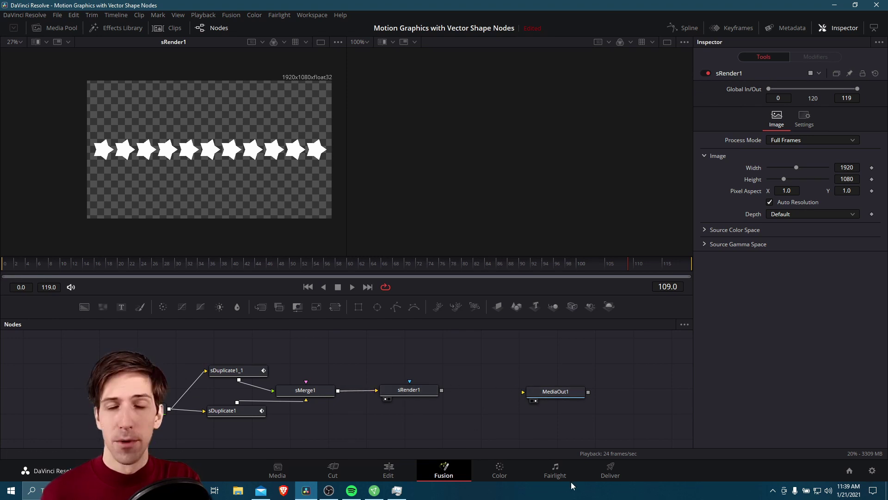
Step: Move the MediaOut1 and sRender1 nodes farther from sMerge1 to make room in the node flow
drag(558, 396, 596, 394)
drag(391, 391, 439, 391)
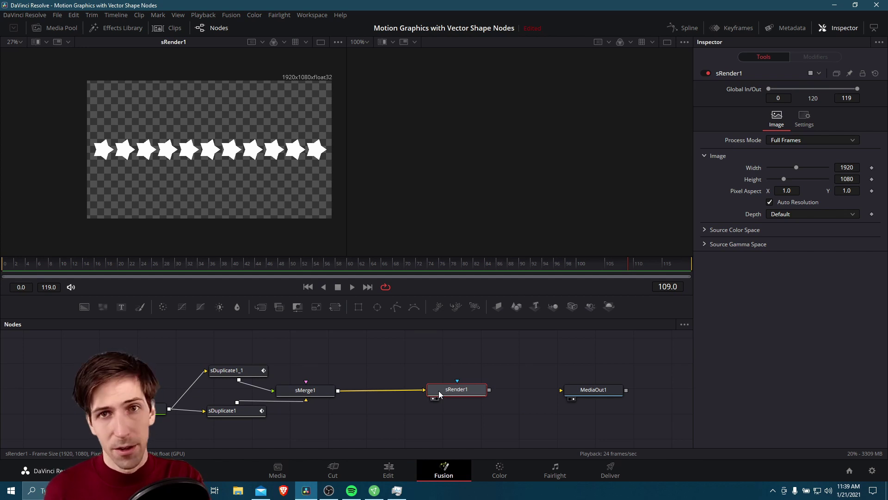
drag(443, 391, 454, 391)
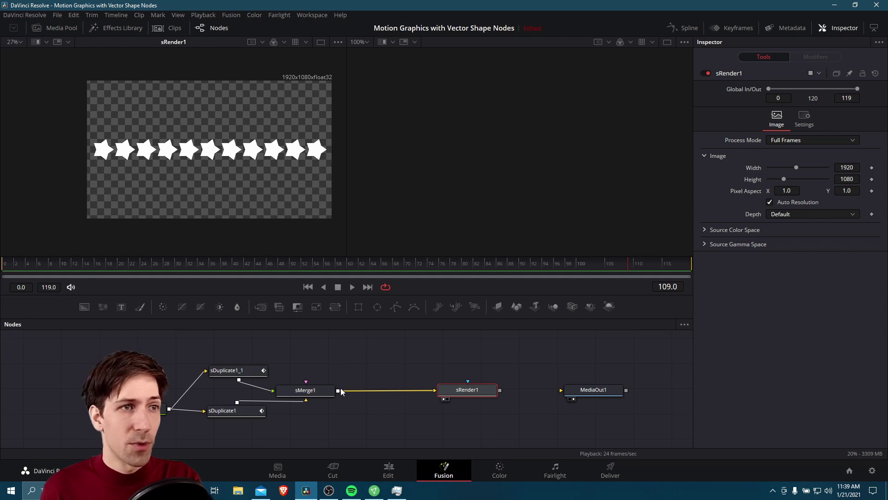
Step: Insert an sGrid shape node between sMerge1 and sRender1 and realign sMerge1 in the flow
click(319, 391)
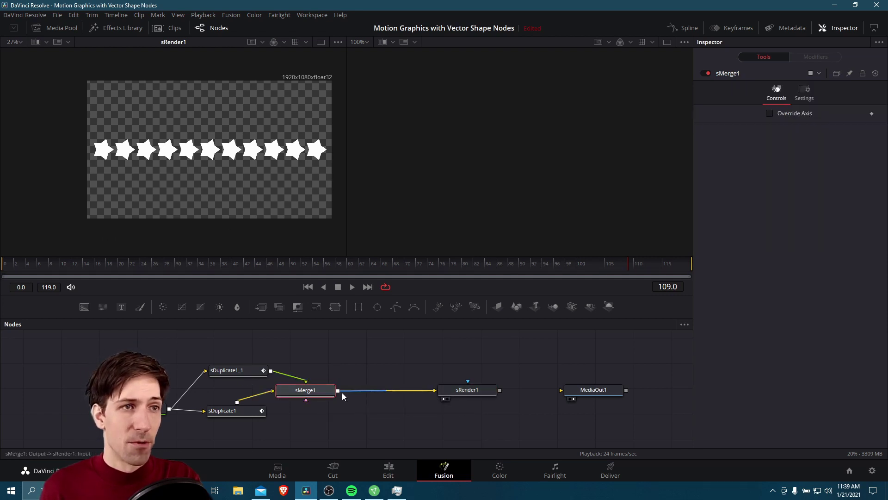
right_click(362, 390)
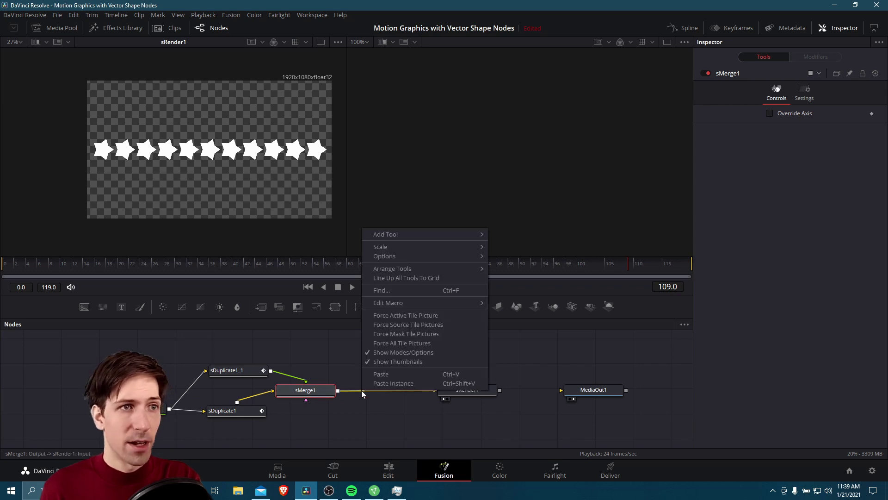
mouse_move(404, 234)
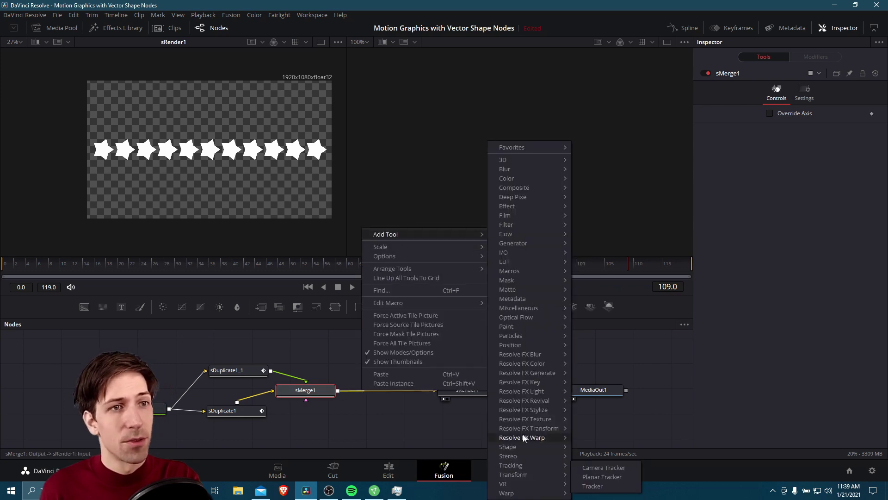
mouse_move(527, 445)
click(597, 419)
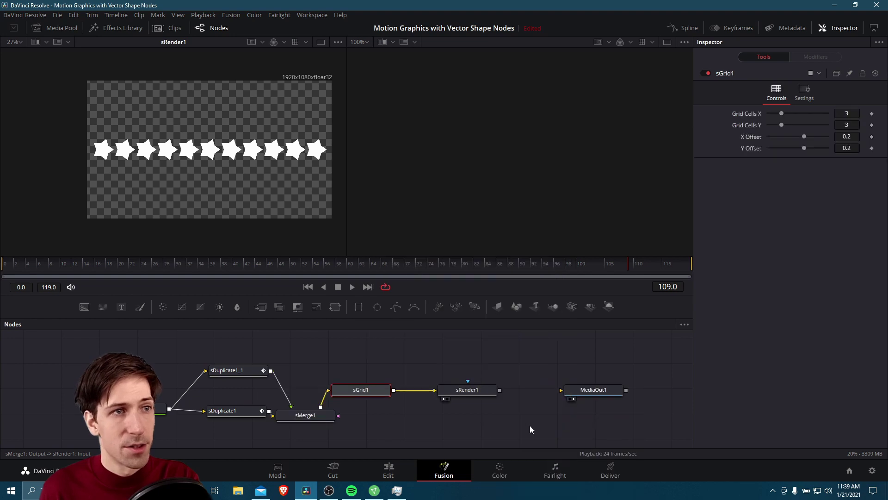
drag(331, 411, 329, 397)
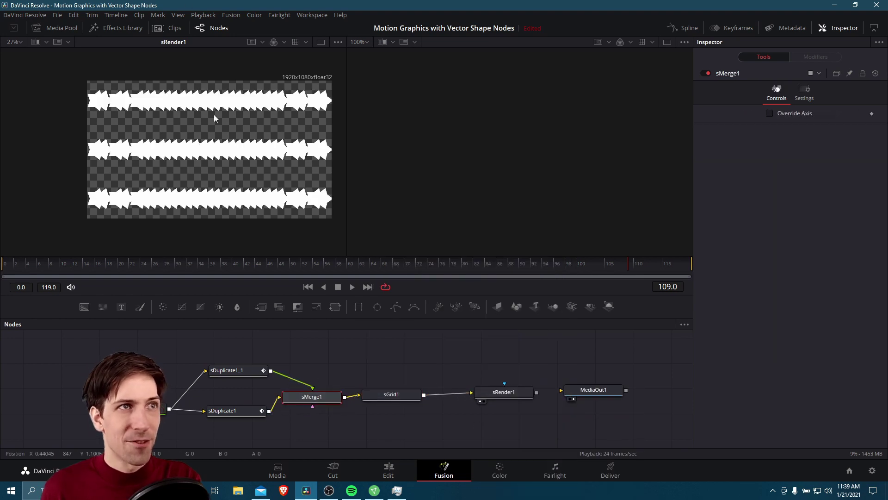
Step: Set sGrid1's Grid Cells X to 1, play the animation from the start and return to frame 0
click(390, 395)
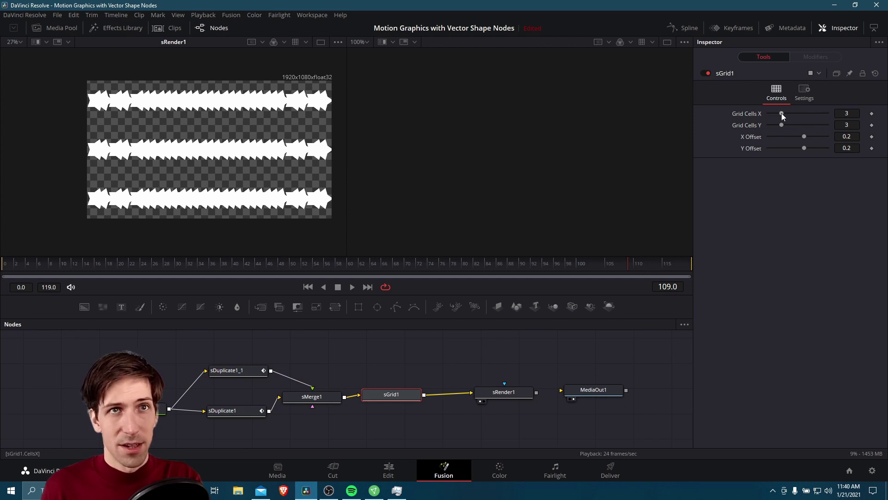
drag(781, 113, 768, 114)
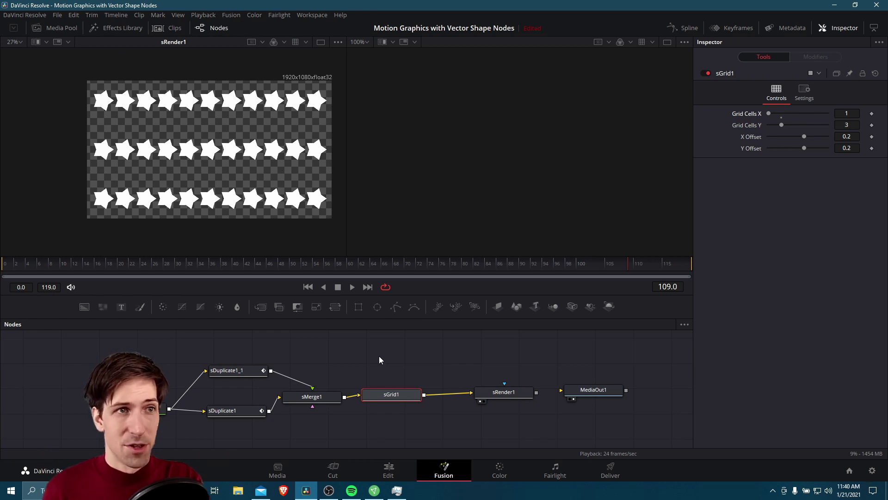
click(308, 287)
click(352, 288)
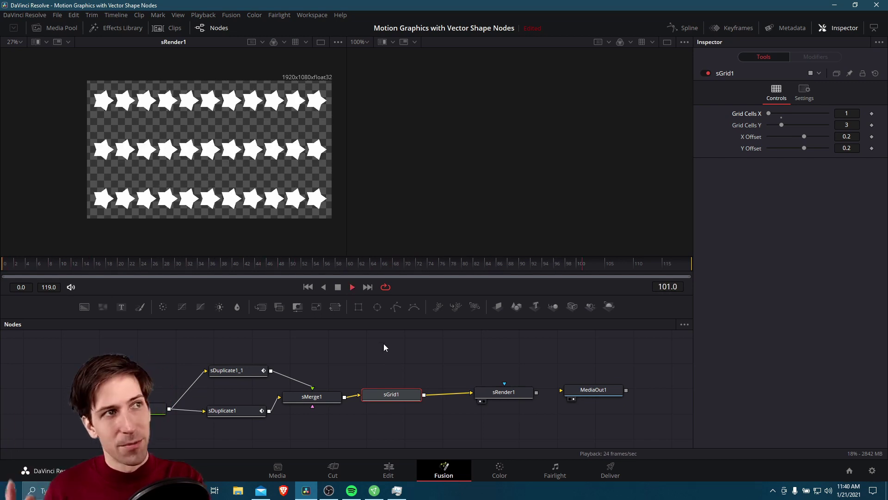
click(338, 287)
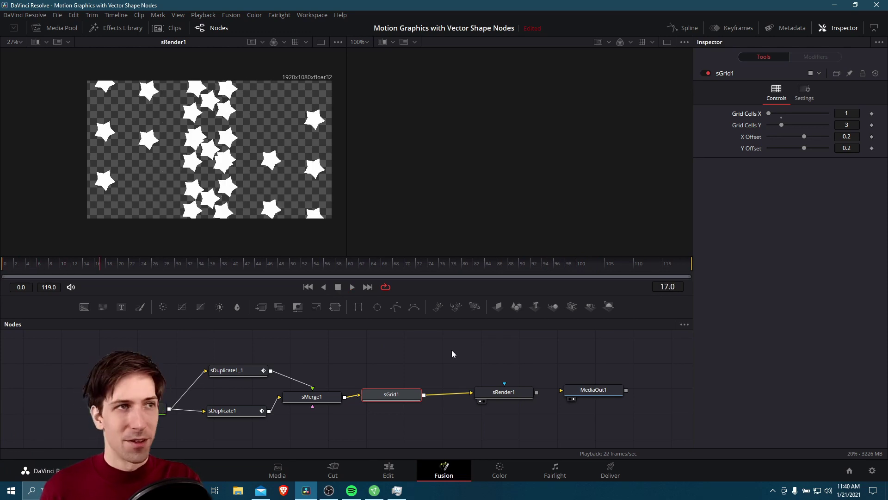
key(Home)
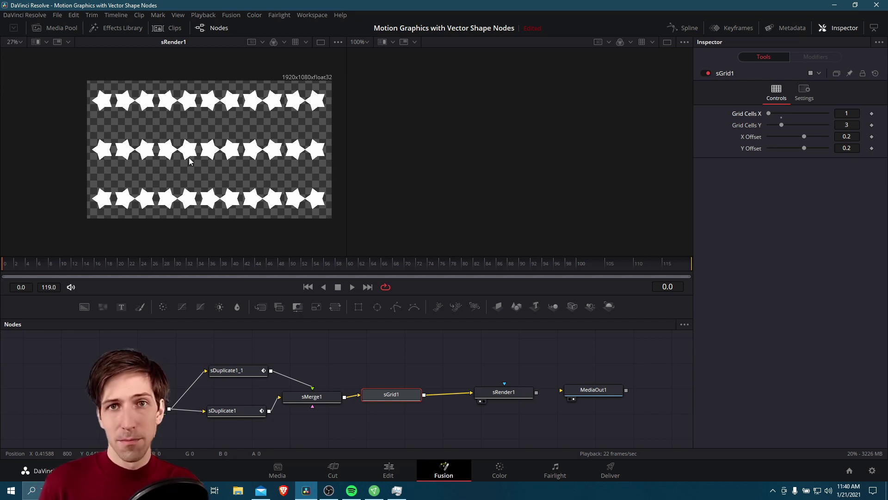
Step: Set sGrid1's Grid Cells Y to 2 and Y Offset to 0.41, and play back the result
click(775, 125)
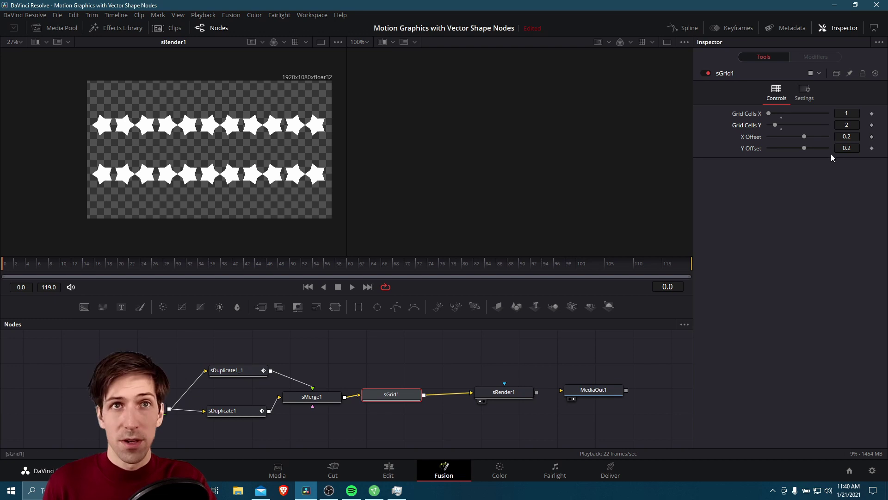
drag(804, 148, 810, 148)
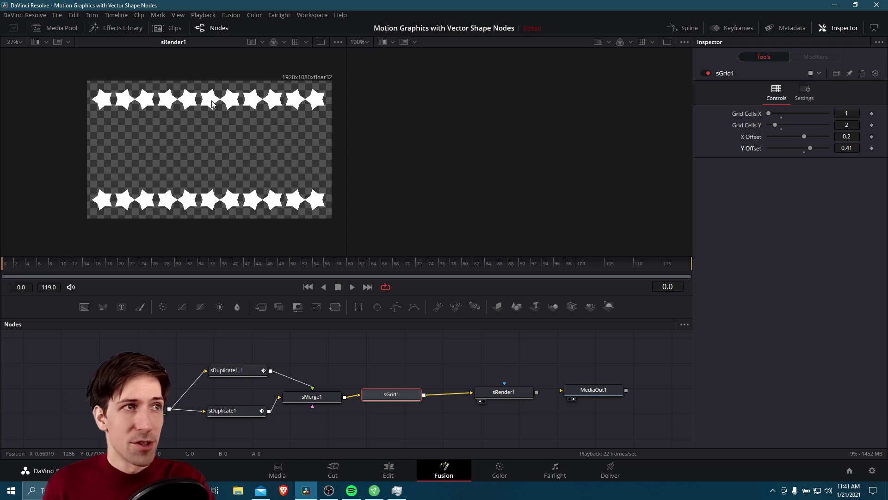
drag(493, 266, 2, 271)
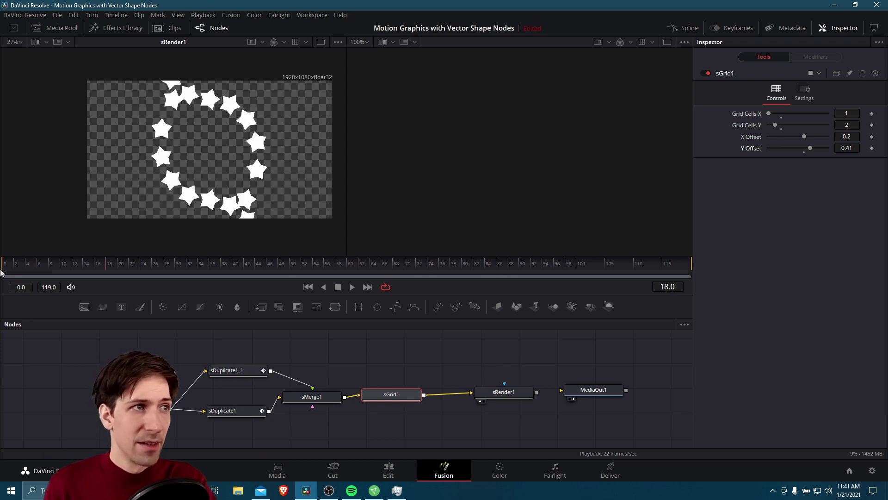
click(352, 287)
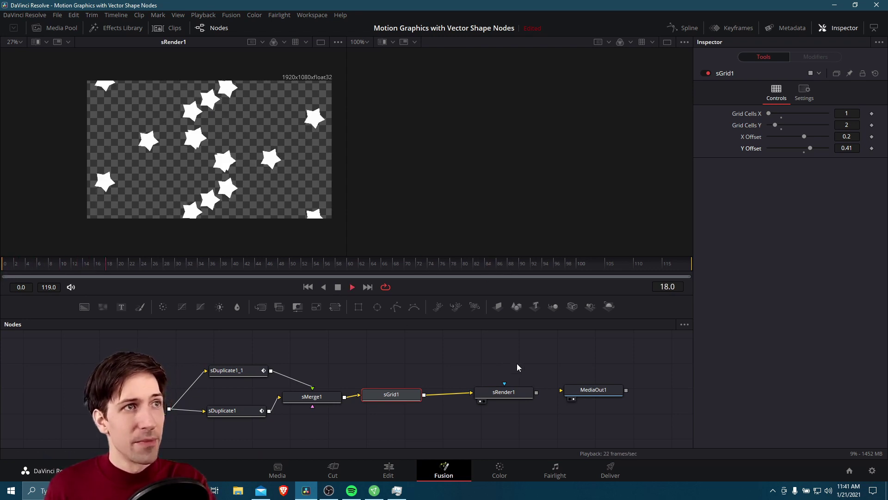
key(space)
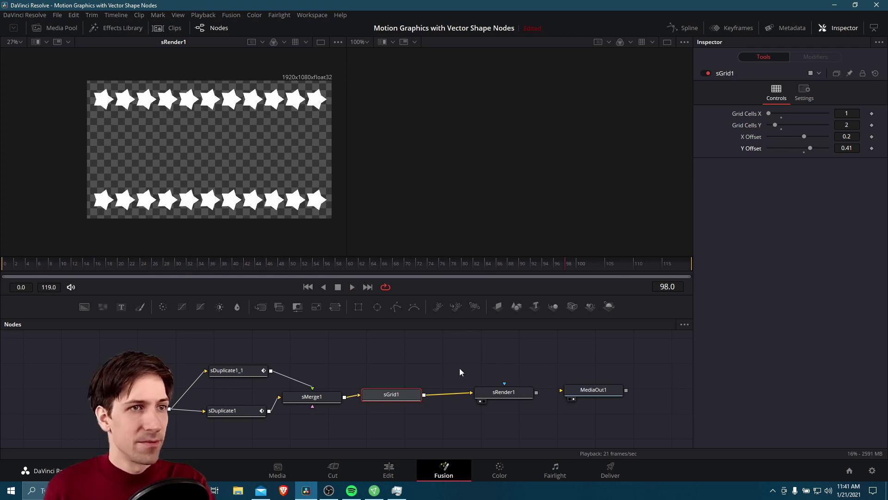
drag(459, 367, 432, 376)
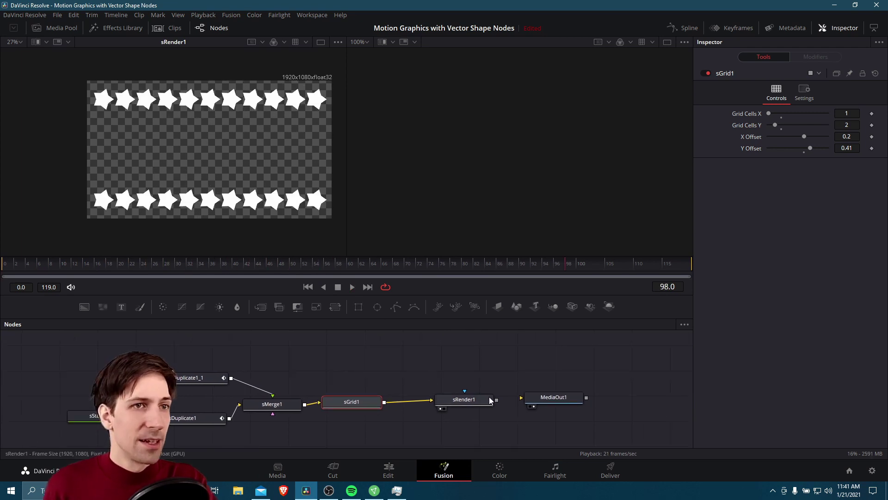
Step: Move MediaOut1 farther from sRender1 to make room in the node flow for more nodes
click(463, 399)
drag(535, 394, 578, 392)
drag(490, 396, 432, 402)
click(419, 407)
drag(487, 380, 425, 385)
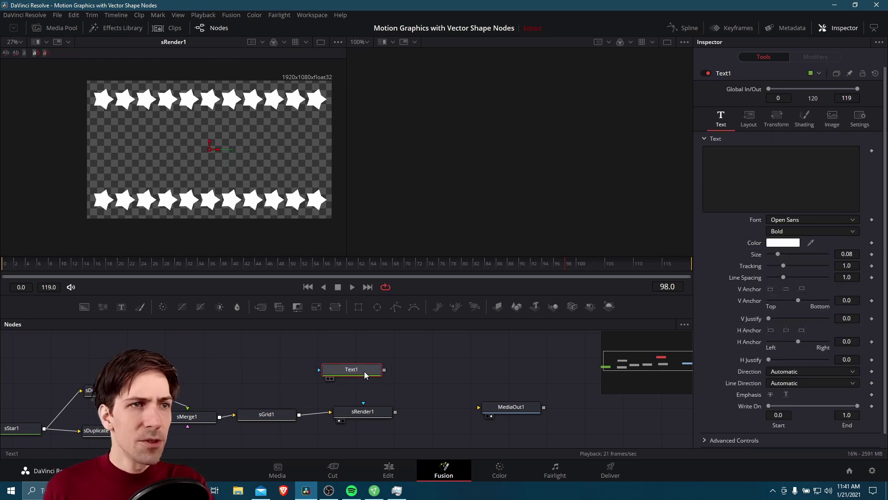
Step: Add a Text+ node and place it directly above sRender1 in the node flow
drag(365, 371, 376, 372)
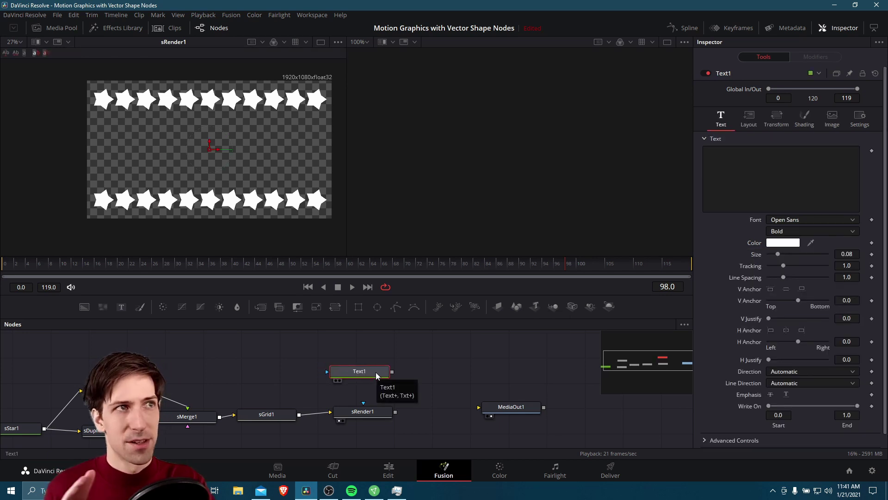
drag(375, 372, 382, 371)
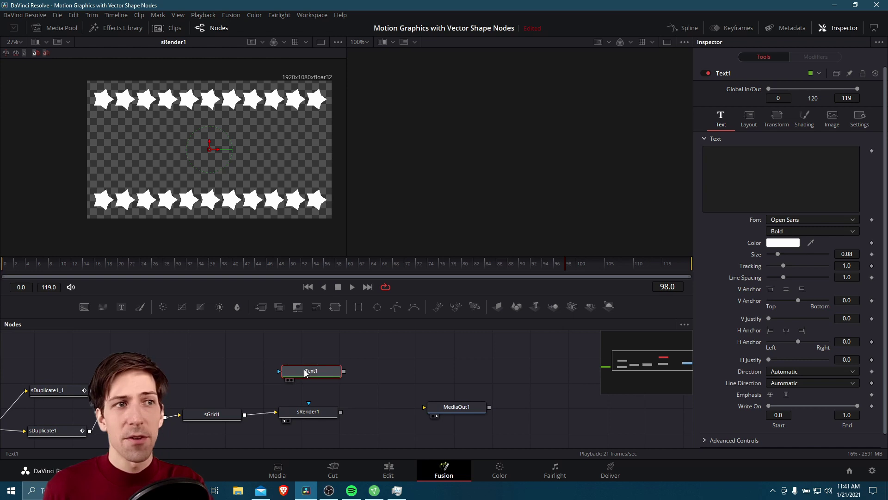
drag(304, 370, 305, 373)
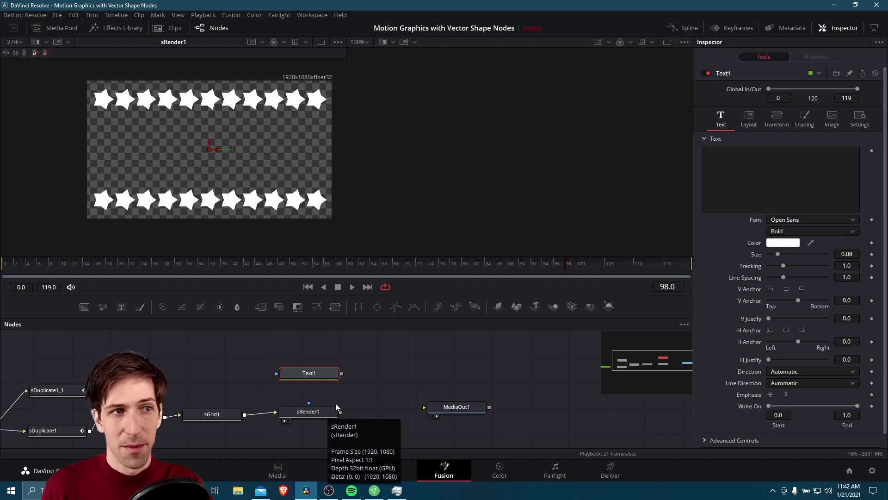
Step: Add a Merge node from the Composite tools between sRender1 and MediaOut1
right_click(361, 379)
mouse_move(428, 227)
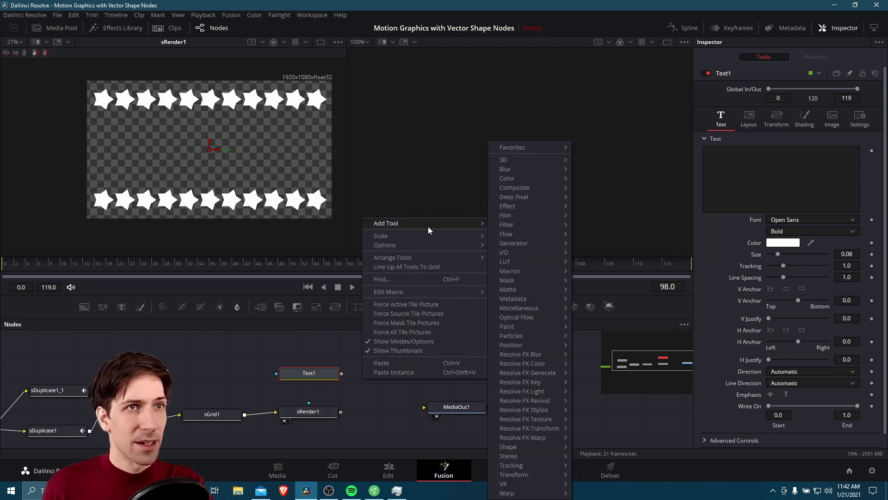
mouse_move(519, 187)
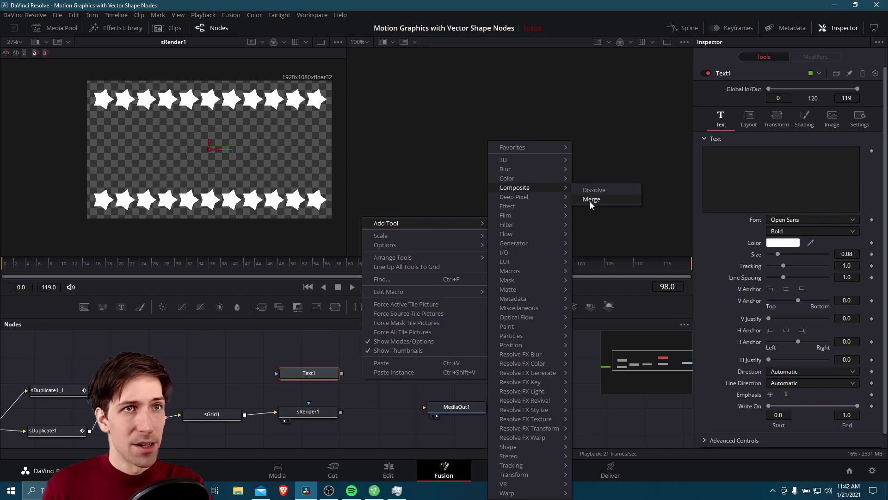
click(592, 199)
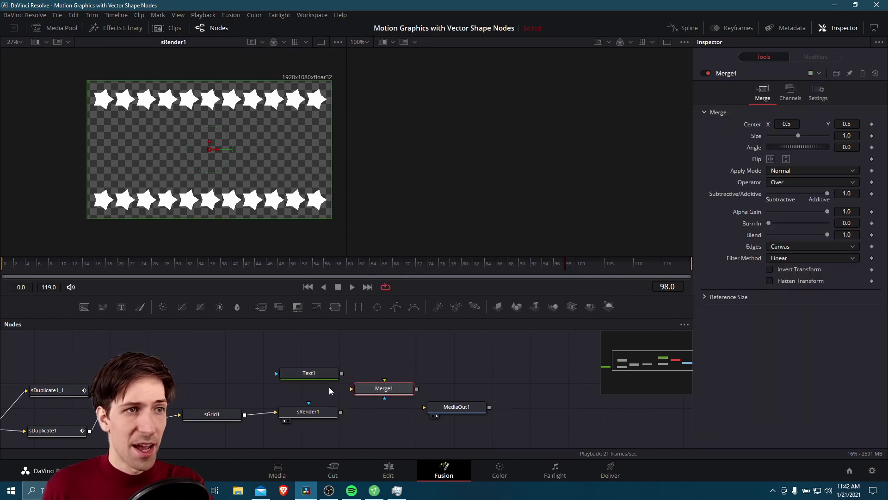
Step: Connect sRender1 as Merge1's background and Text1 as its foreground, and feed Merge1 into MediaOut1
click(340, 373)
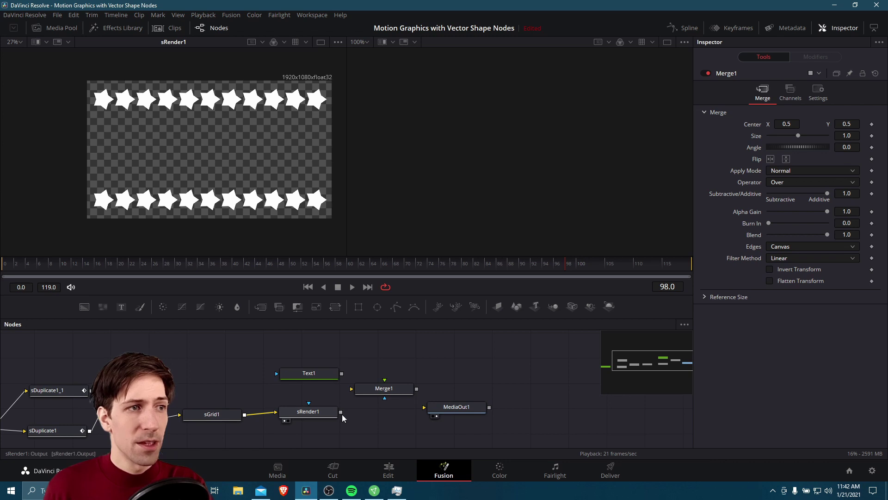
drag(342, 415, 392, 396)
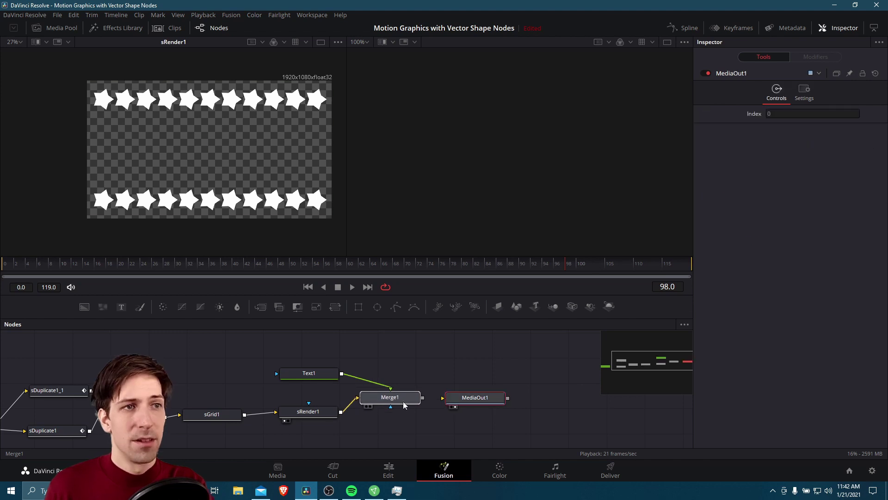
click(401, 399)
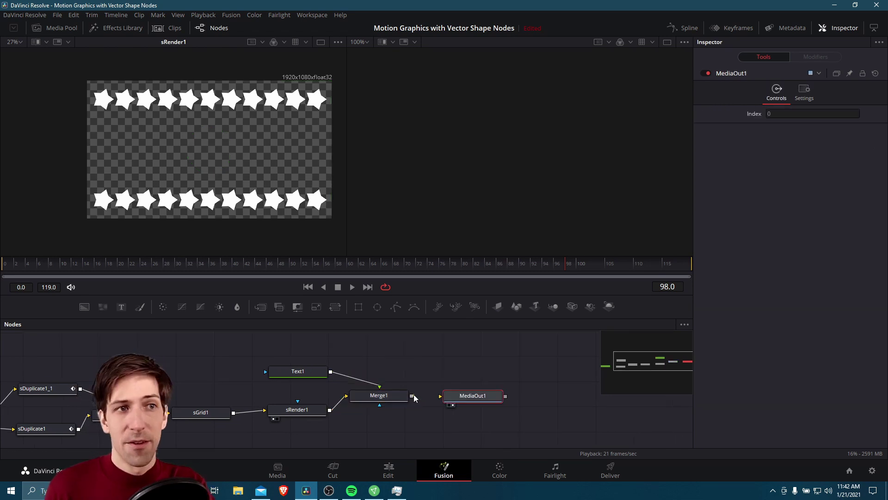
drag(411, 396, 450, 396)
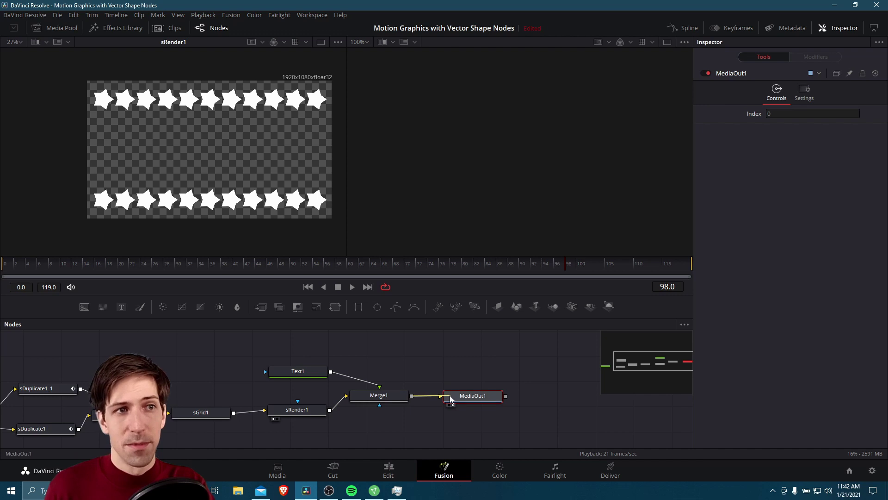
Step: Show MediaOut1 in the second viewer and bring the whole frame into view
key(2)
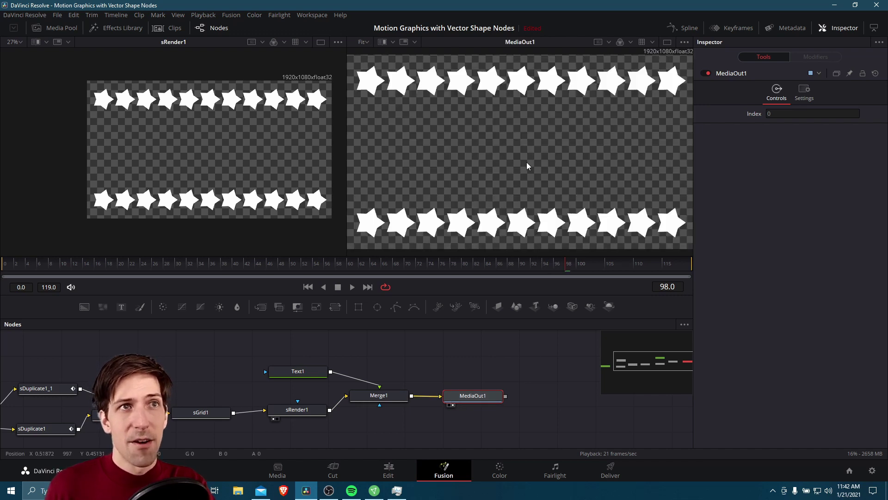
drag(526, 162, 506, 165)
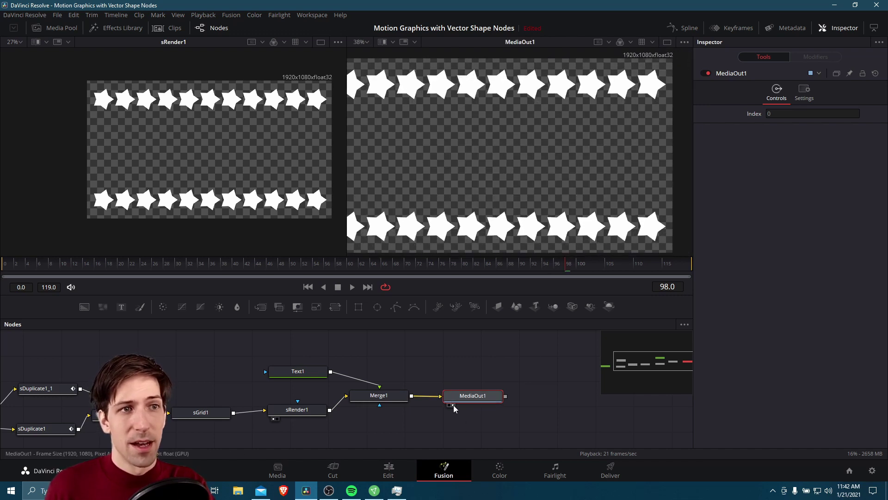
drag(504, 157, 514, 157)
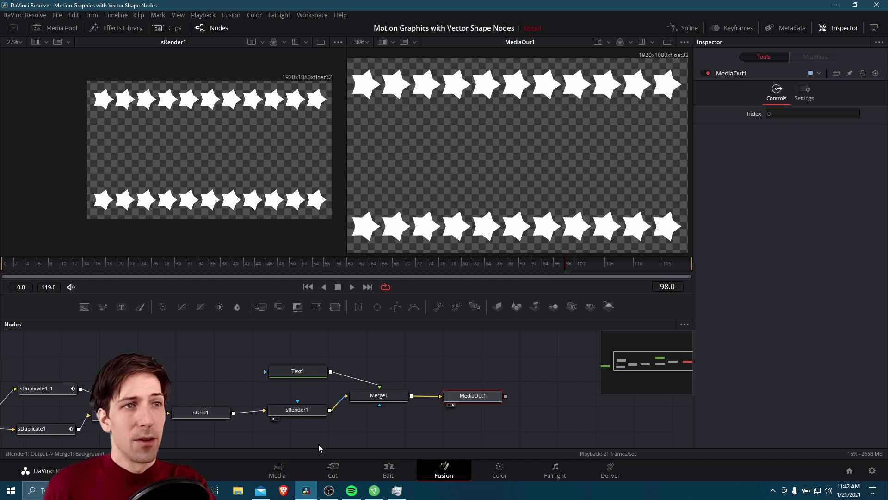
Step: Enter "Starstruck" as Text1's text and fit the output image in its viewer
click(297, 371)
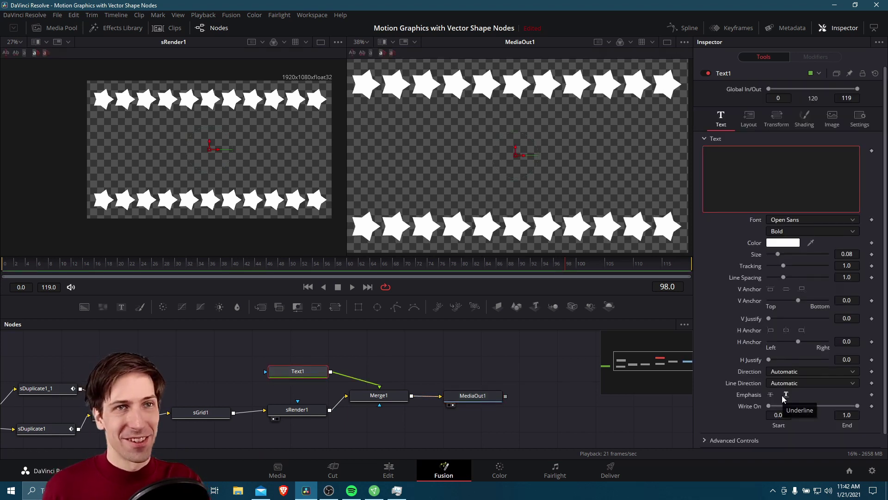
text(stard)
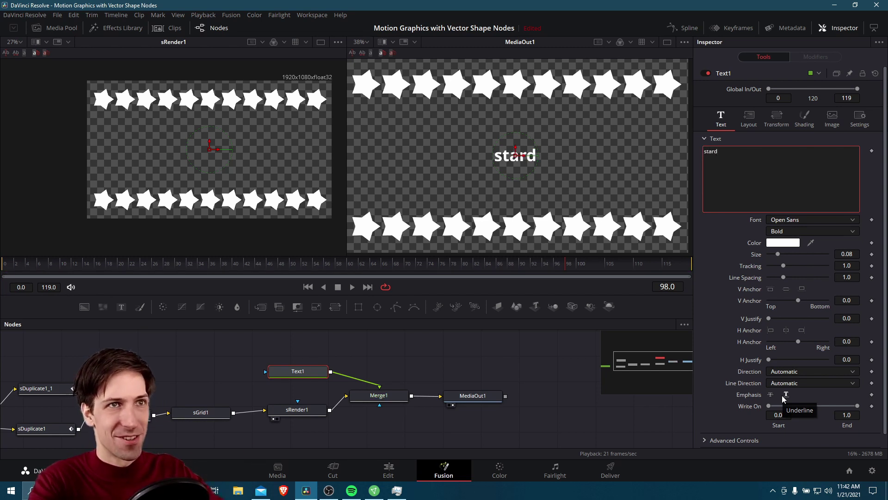
key(BackSpace)
text(st)
key(ctrl+a)
text(Stardu)
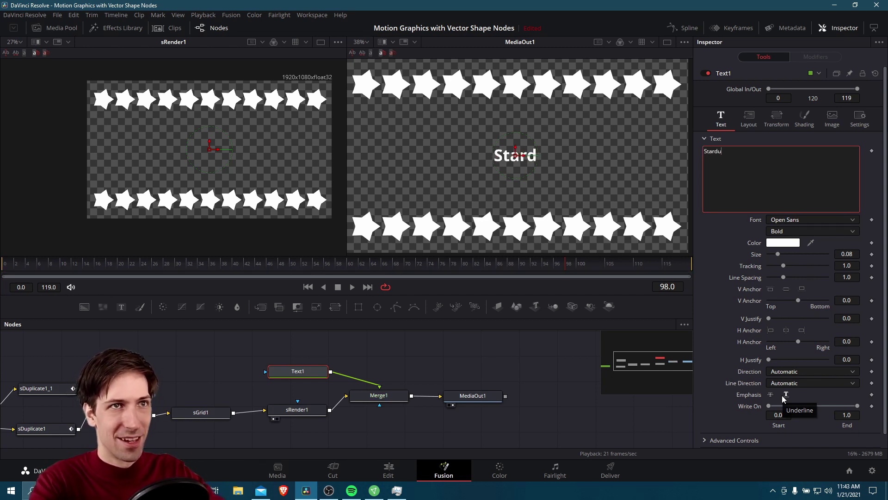
key(BackSpace)
key(BackSpace)
text(struck)
key(ctrl+f)
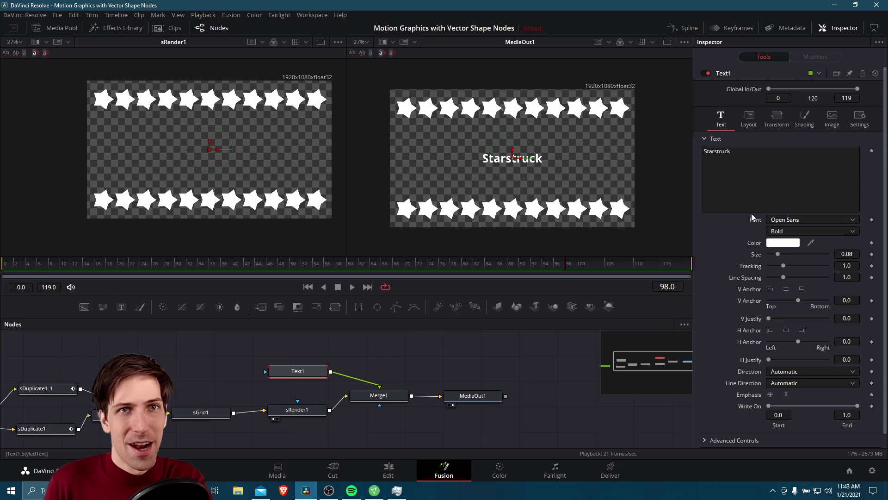
Step: Set the Starstruck text's size to 0.2874 and its font to Impact Regular
drag(778, 254, 803, 256)
click(812, 220)
scroll(801, 283, up, 10)
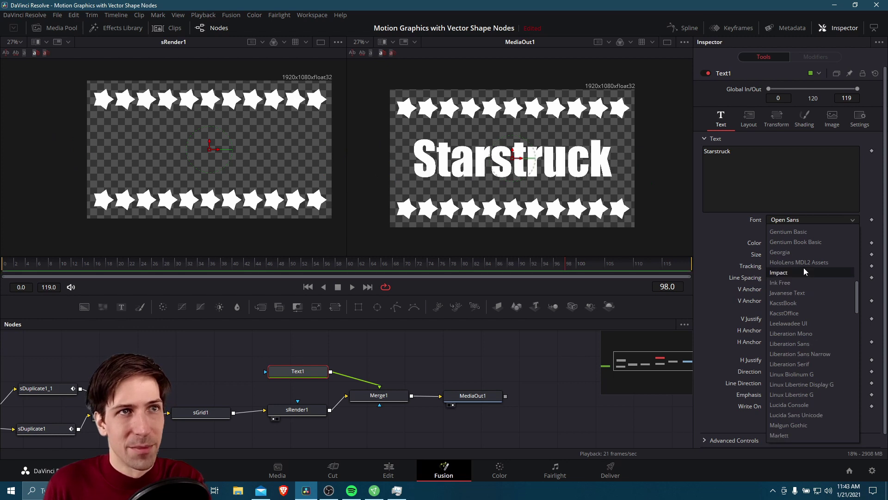
click(807, 277)
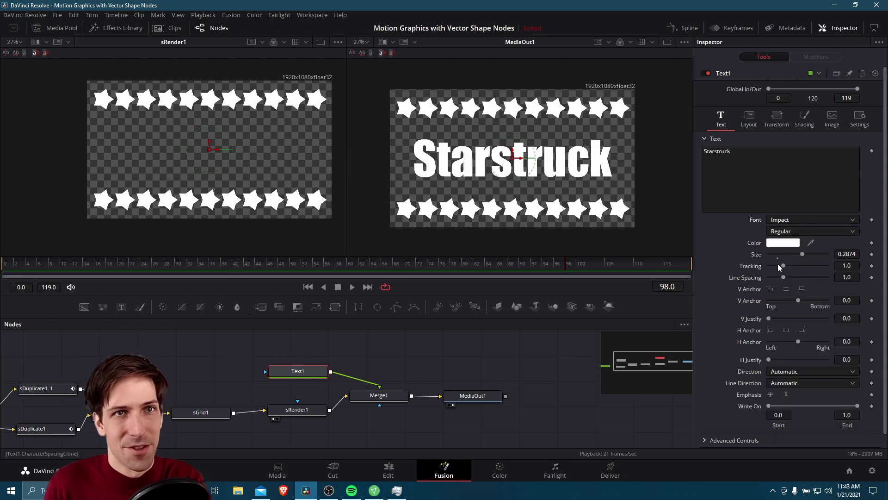
Step: Return to frame 0 and play the animation with the Starstruck title
click(474, 266)
drag(474, 266, 2, 262)
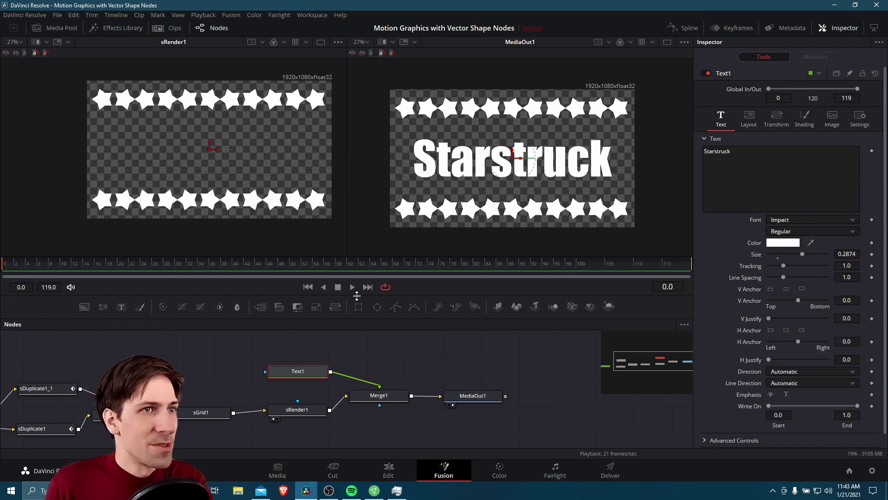
click(352, 287)
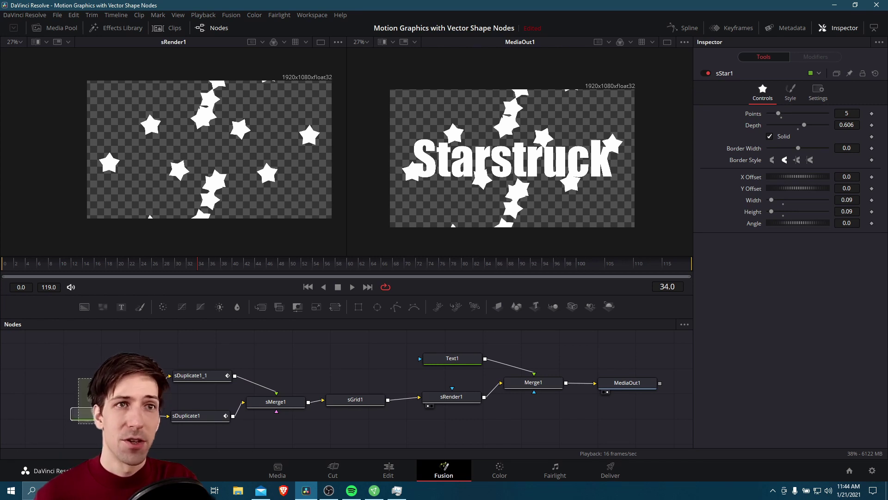
Step: Change sStar1's style color to pale yellow #ffff7f and scrub to frame 46 to check the stars
drag(78, 378, 153, 426)
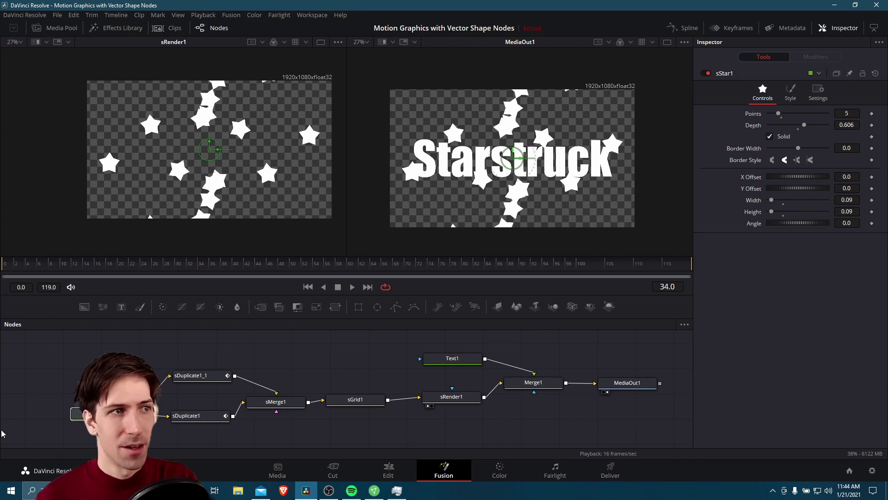
drag(92, 358, 152, 439)
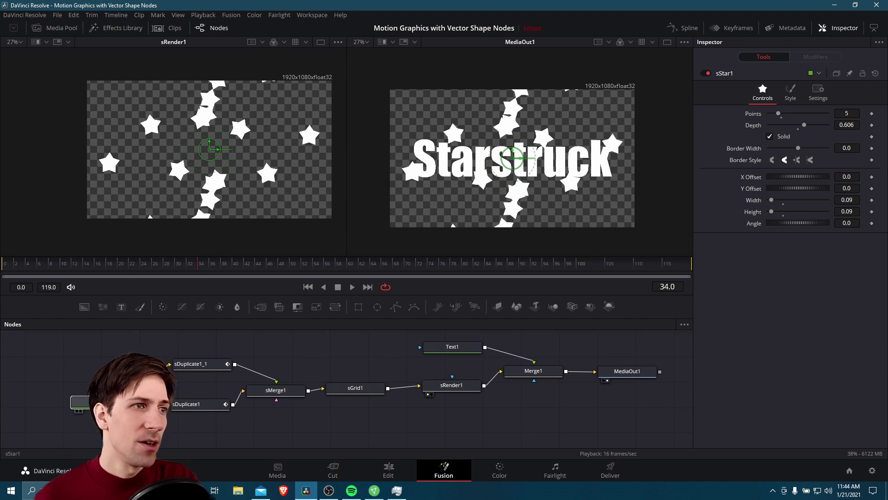
click(791, 92)
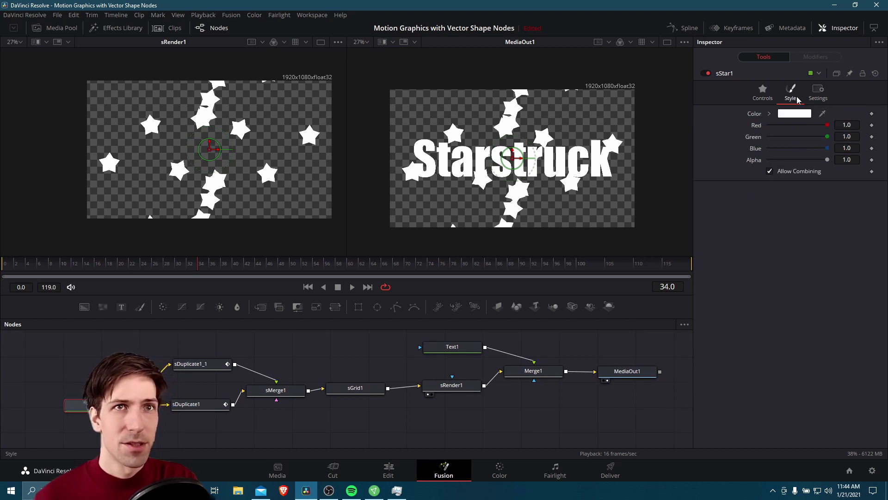
click(795, 114)
drag(494, 185, 493, 247)
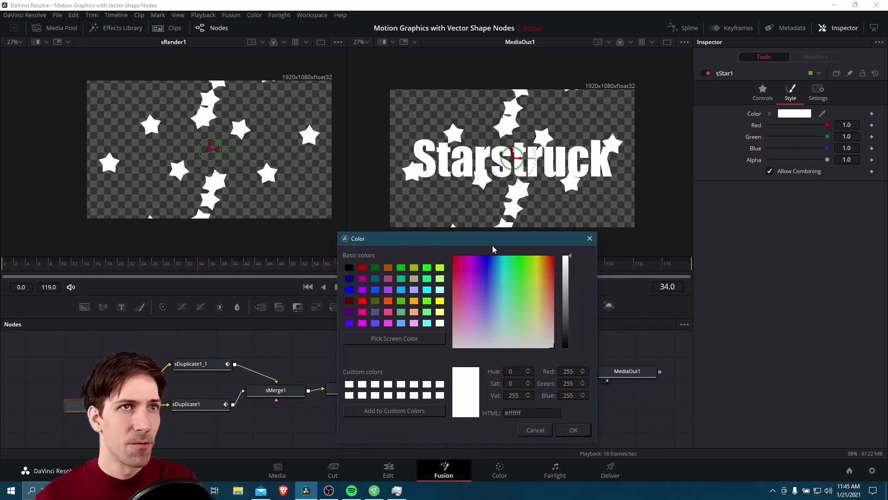
click(440, 304)
click(440, 311)
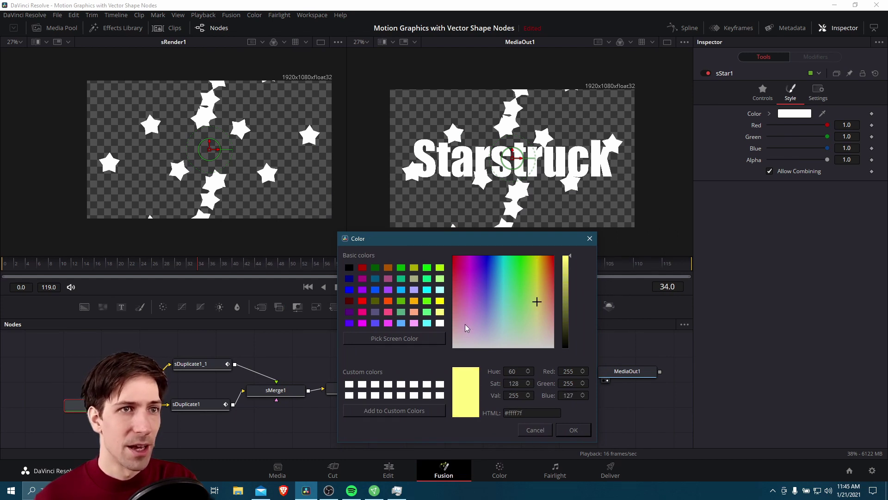
click(573, 428)
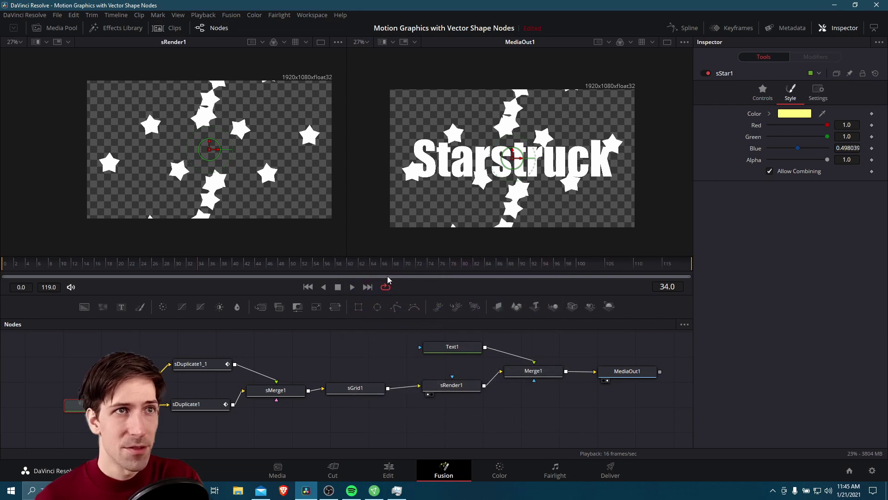
drag(245, 266, 267, 264)
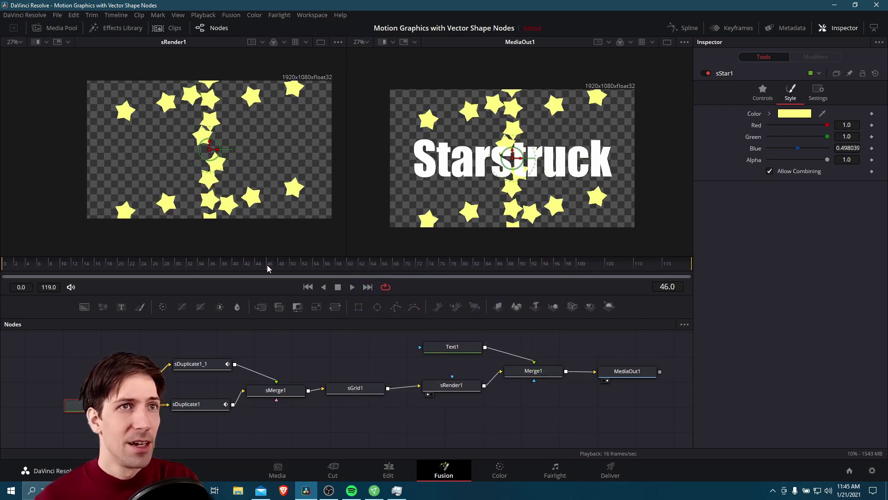
Step: Enable shading element 3, Black Shadow, on the Text1 node
drag(461, 347, 466, 345)
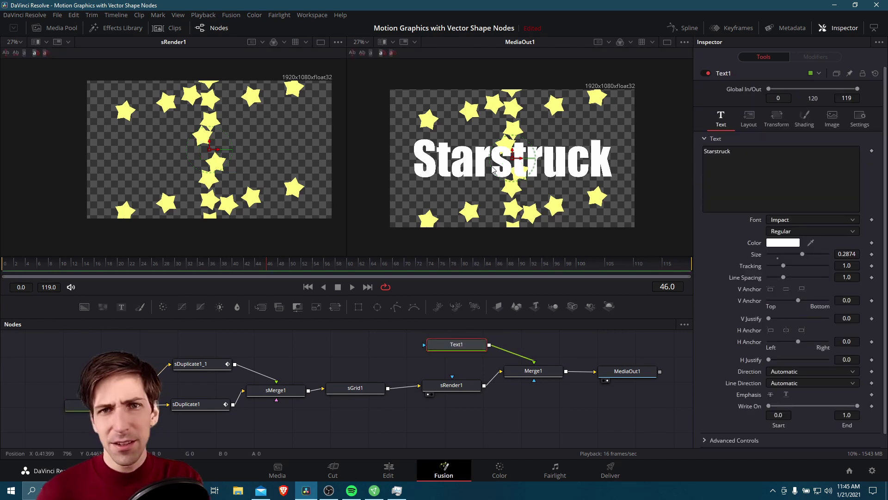
click(805, 119)
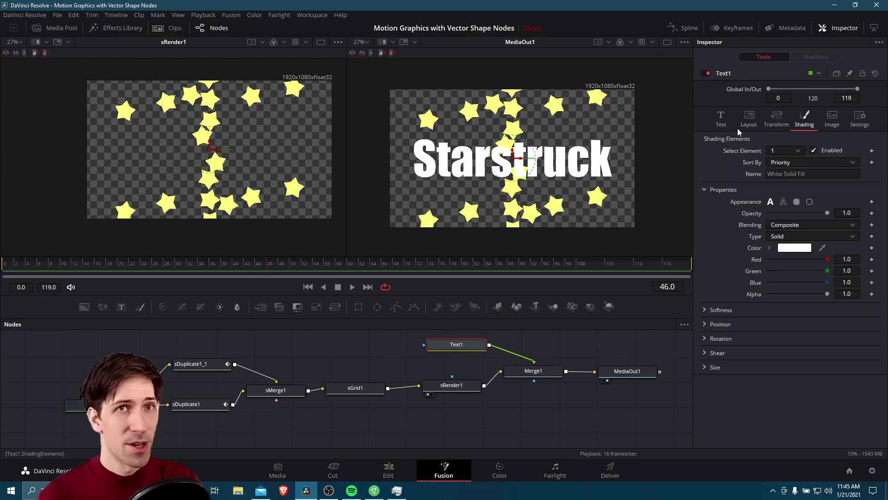
click(797, 152)
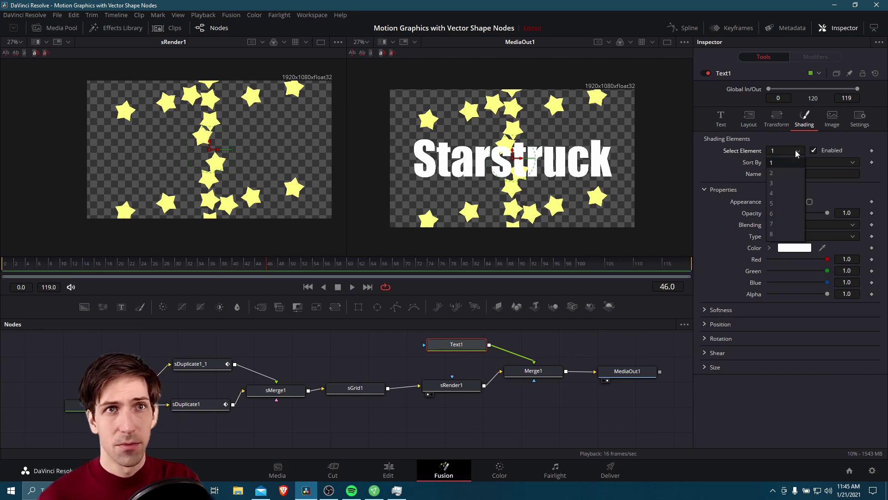
click(788, 183)
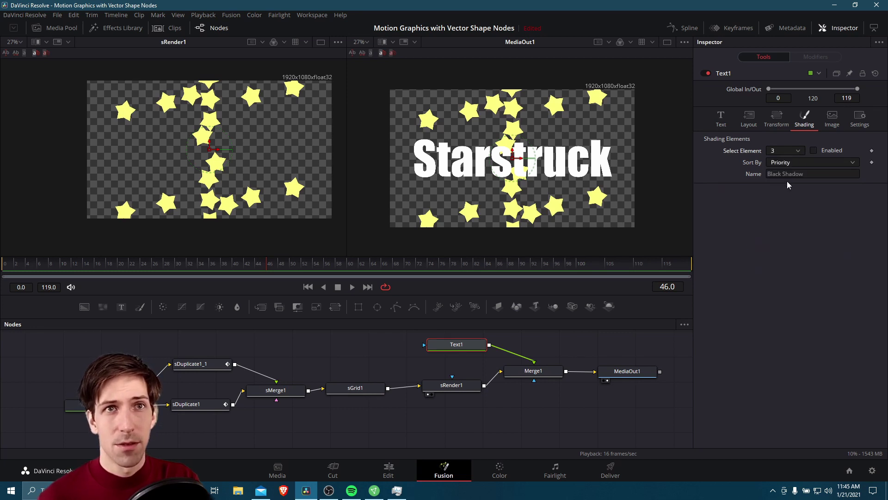
click(814, 151)
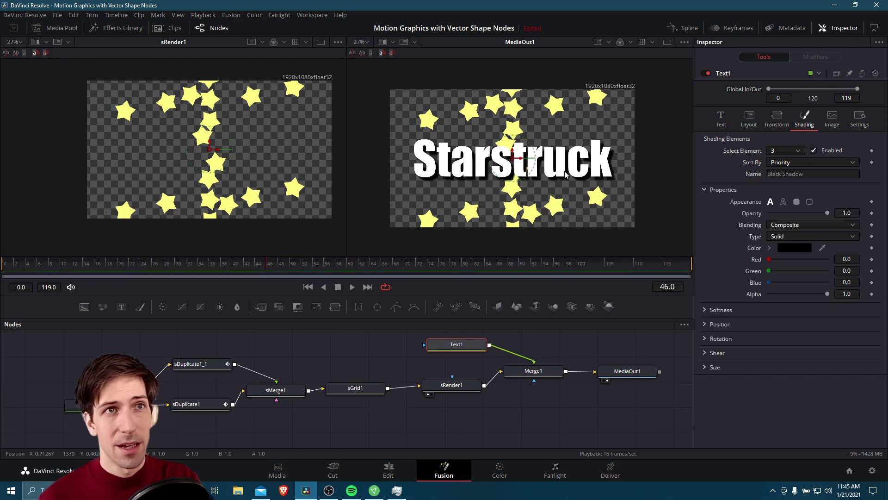
Step: Play the animation from frame 0 to check the shadowed title with the yellow stars
drag(22, 261, 2, 262)
click(353, 287)
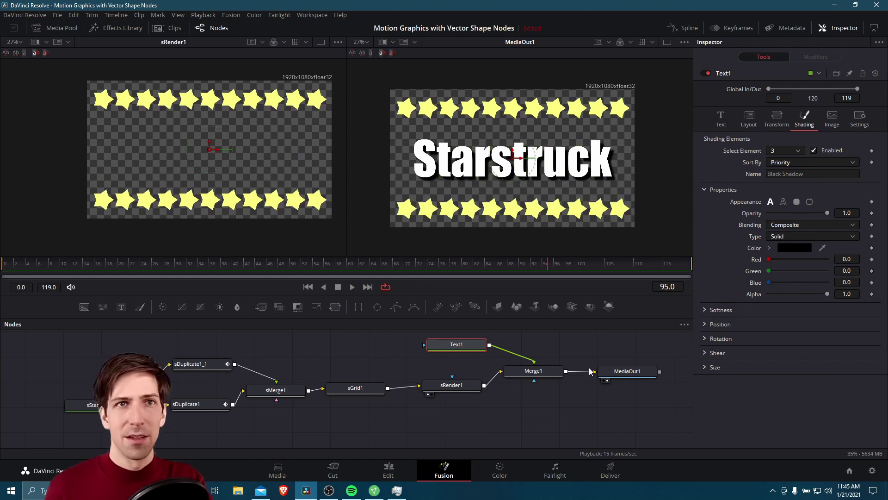
key(space)
Step: Set the Starstruck text's vertical anchor to Center
click(721, 118)
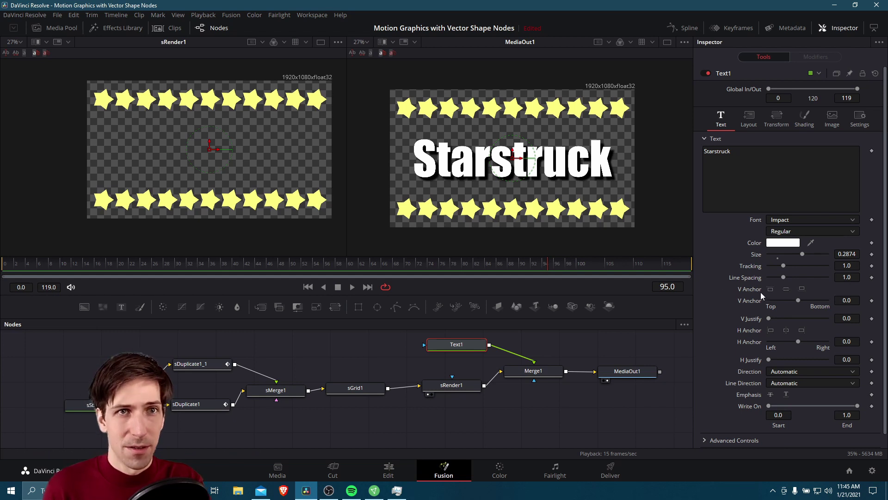
click(786, 289)
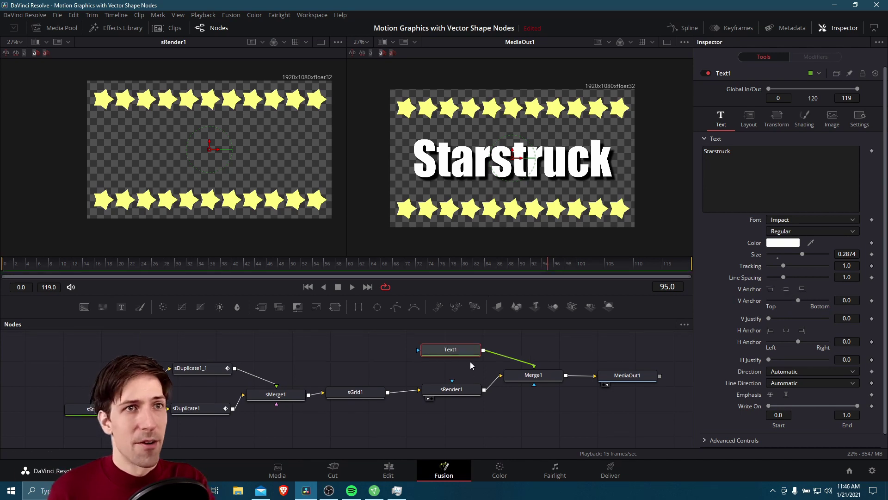
Step: Animate the Starstruck text's size with a keyframe of 0.2874 at frame 90 and a size of 0 at frame 0
click(522, 267)
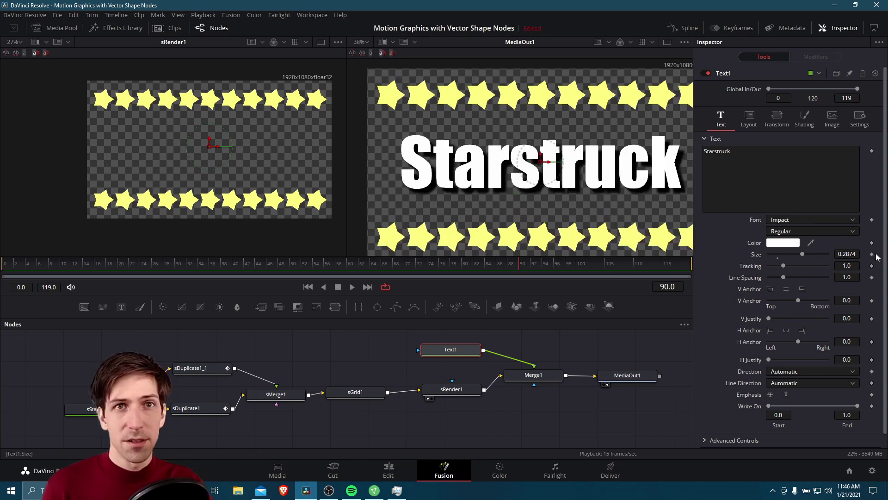
click(872, 255)
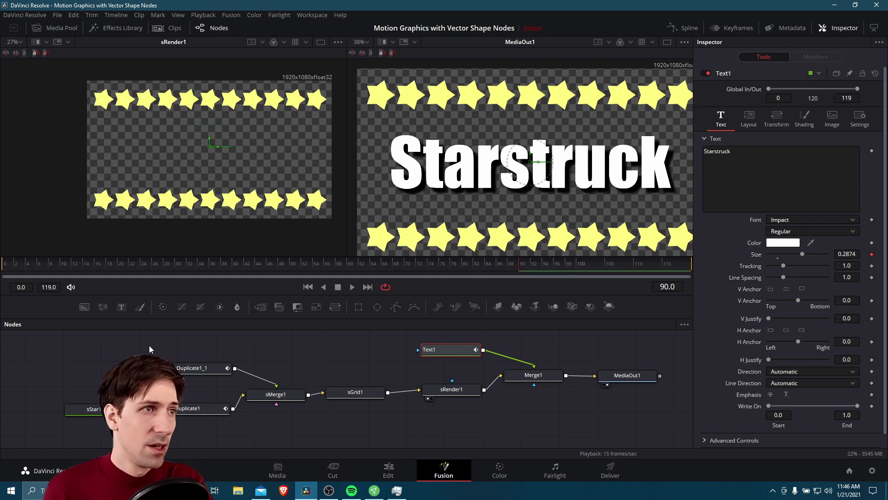
click(19, 272)
drag(19, 271, 2, 269)
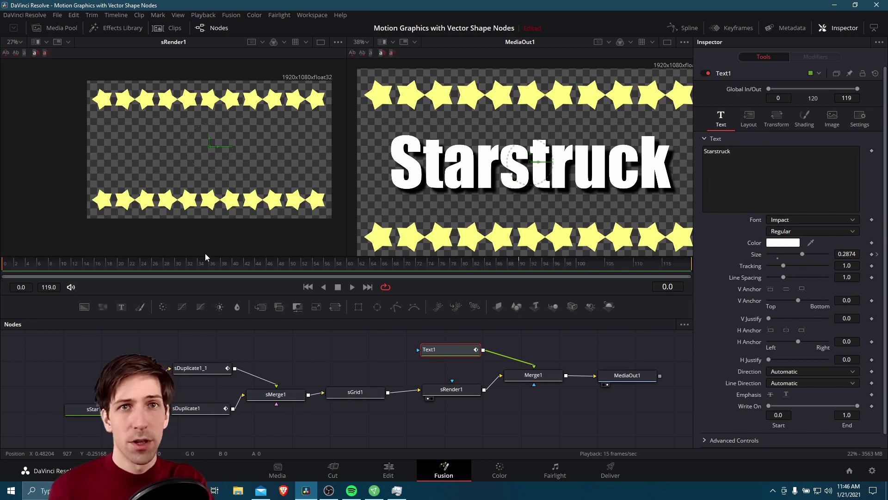
click(846, 254)
text(0)
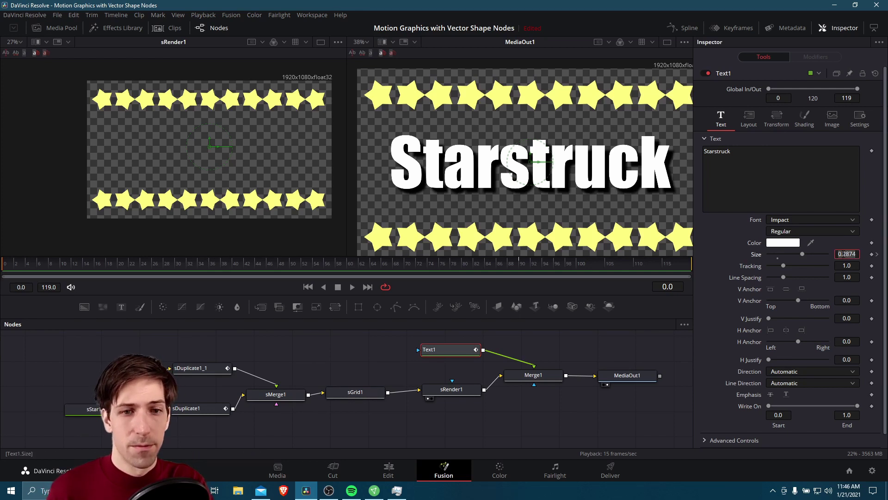
key(Tab)
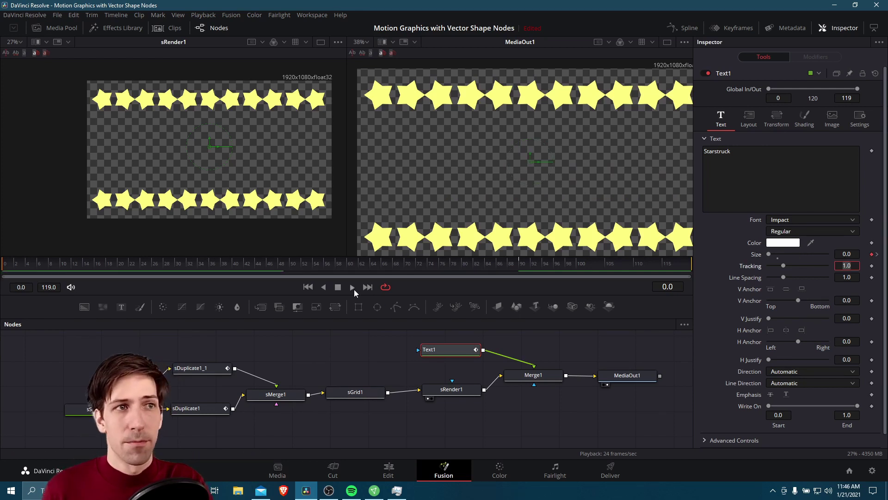
Step: Play and scrub through the animation to check how the title grows among the moving stars
key(space)
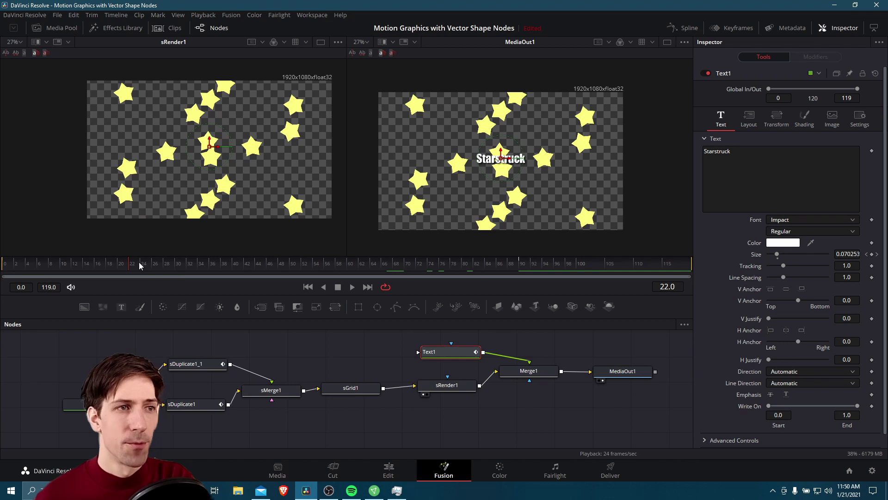
drag(262, 425, 279, 409)
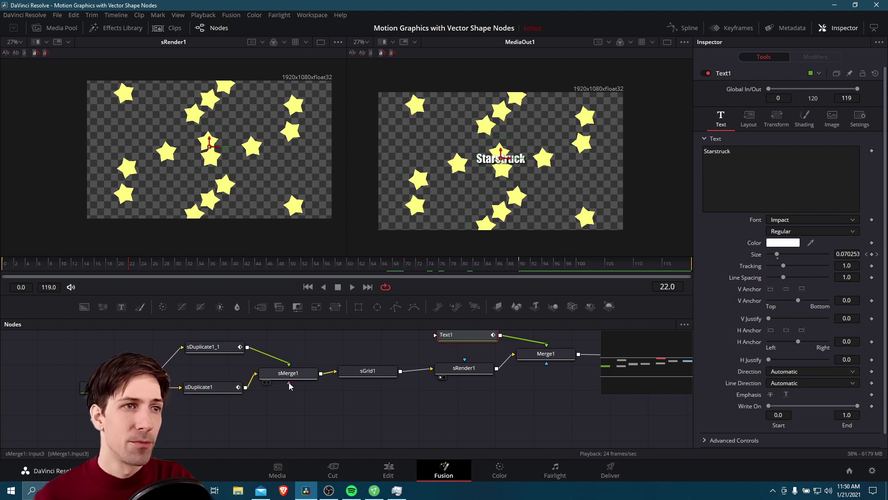
drag(312, 347, 288, 371)
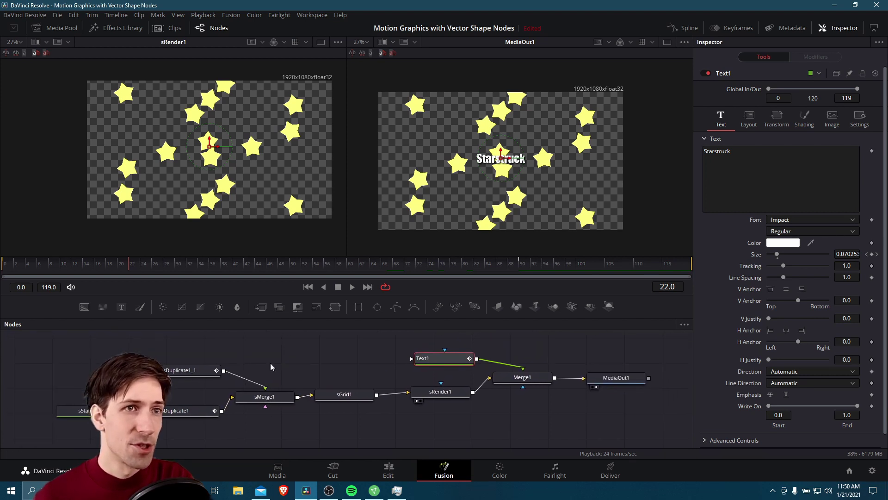
drag(82, 262, 240, 249)
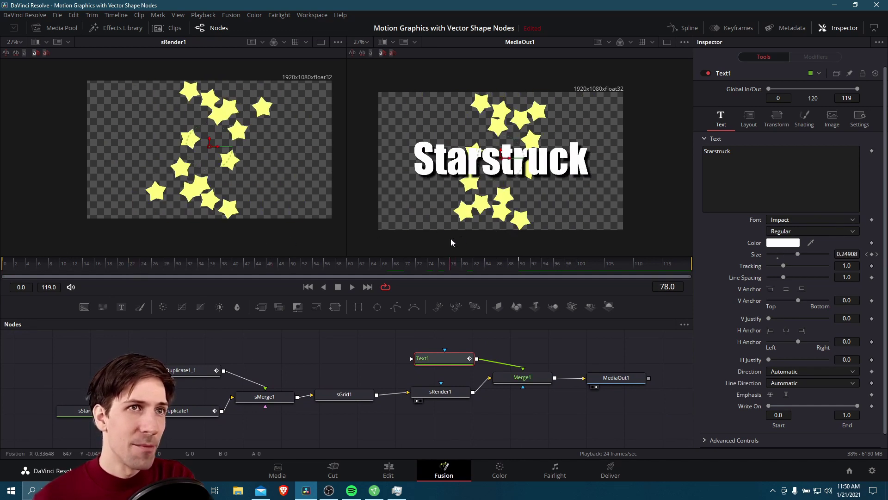
Step: Try sliding the title in by keyframing Text1's layout Center at frame 90 and moving Center X to -0.20132 at frame 0
drag(115, 267, 519, 264)
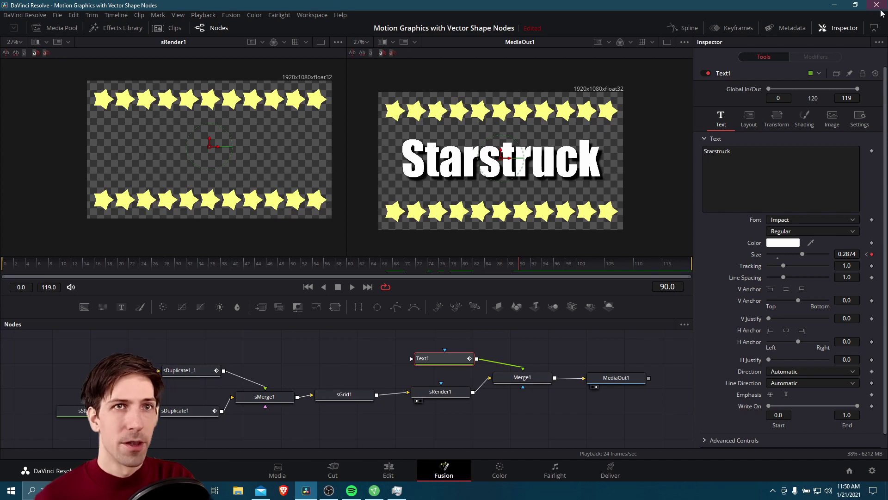
click(749, 118)
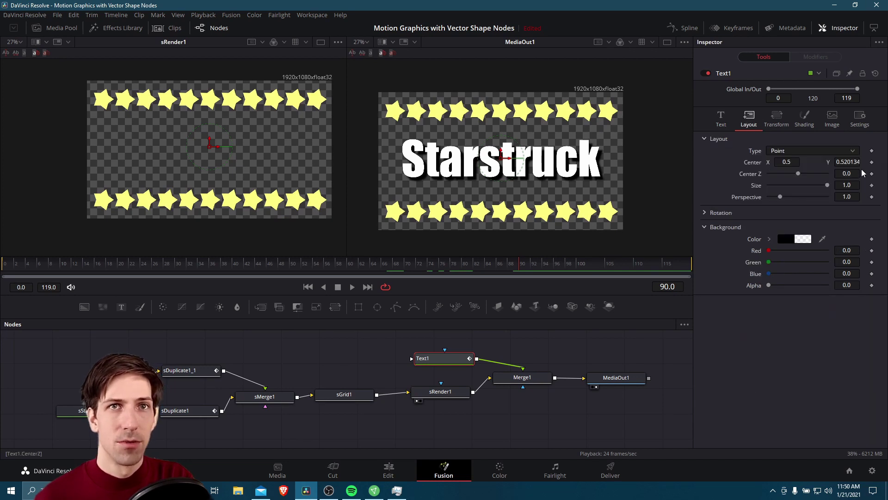
click(872, 162)
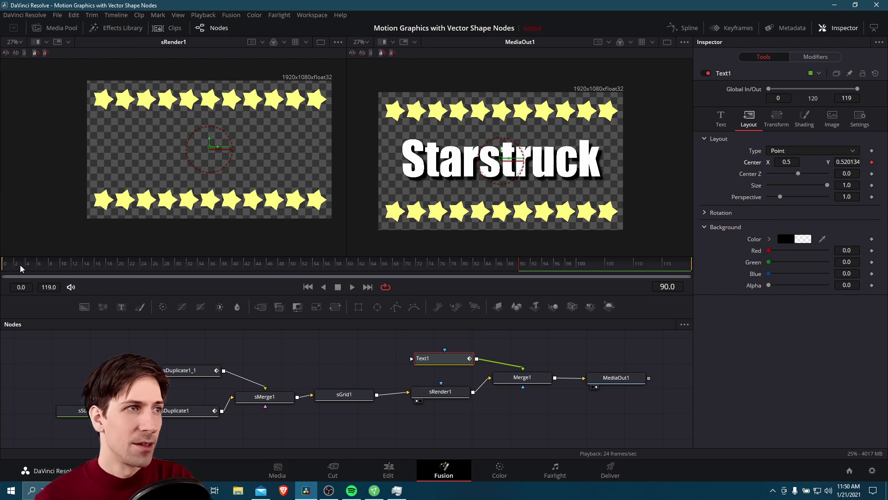
drag(20, 269, 5, 269)
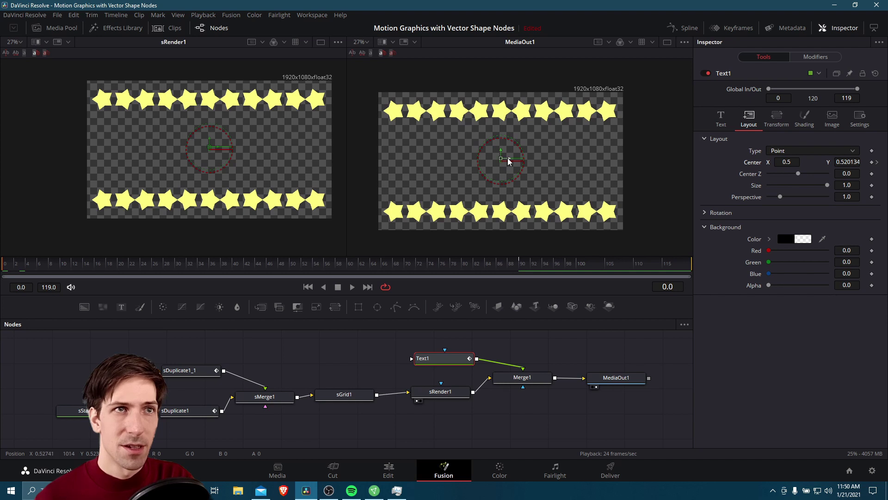
drag(508, 160, 359, 158)
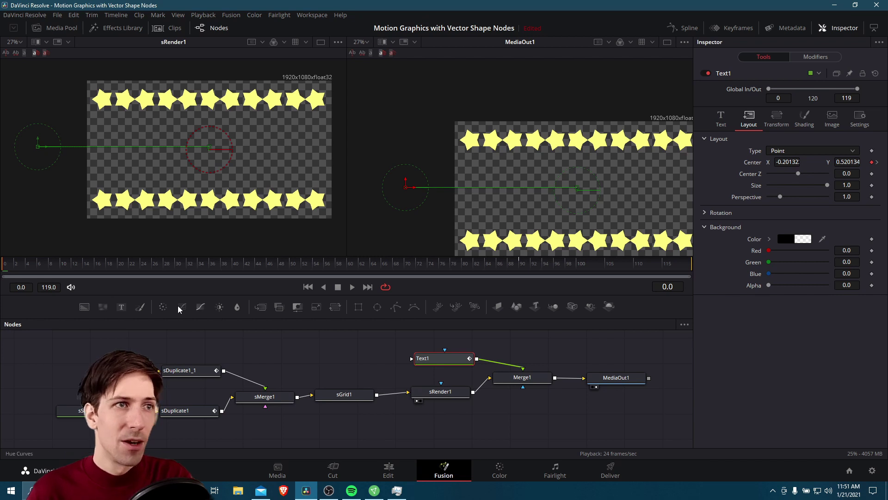
click(353, 287)
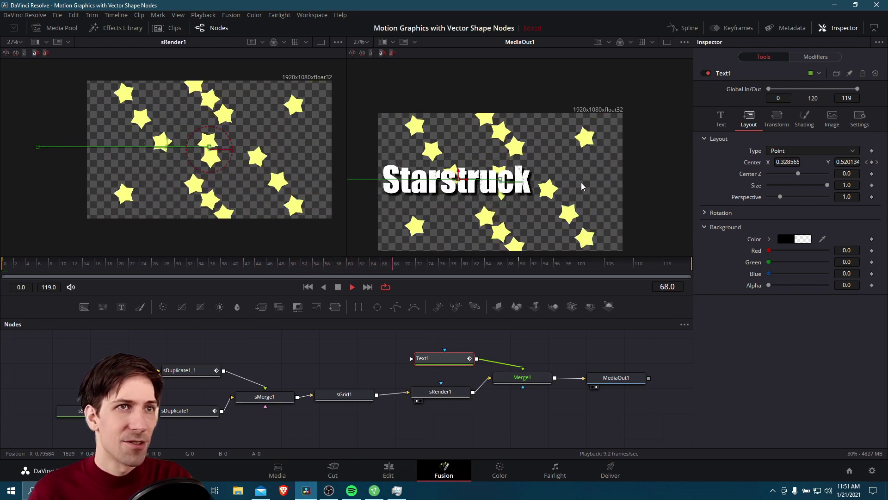
key(space)
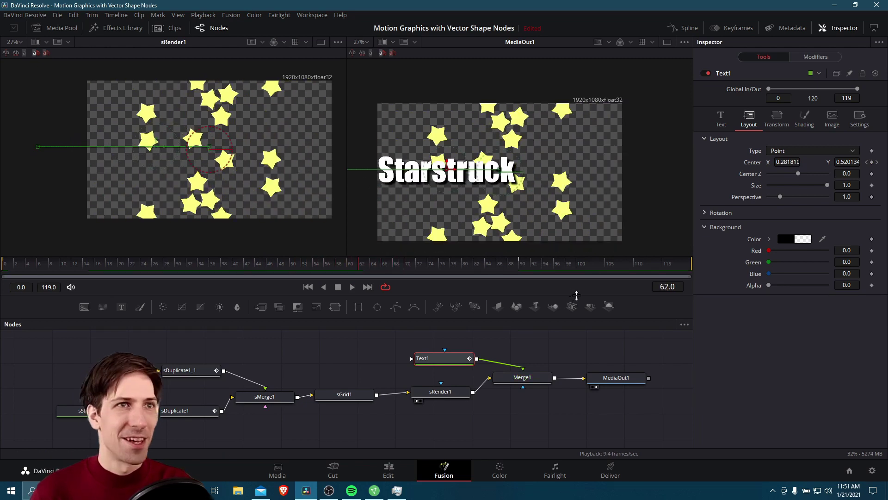
Step: Undo the title's Center keyframes and play back the growing title
key(ctrl+z)
key(ctrl+z)
key(ctrl+z)
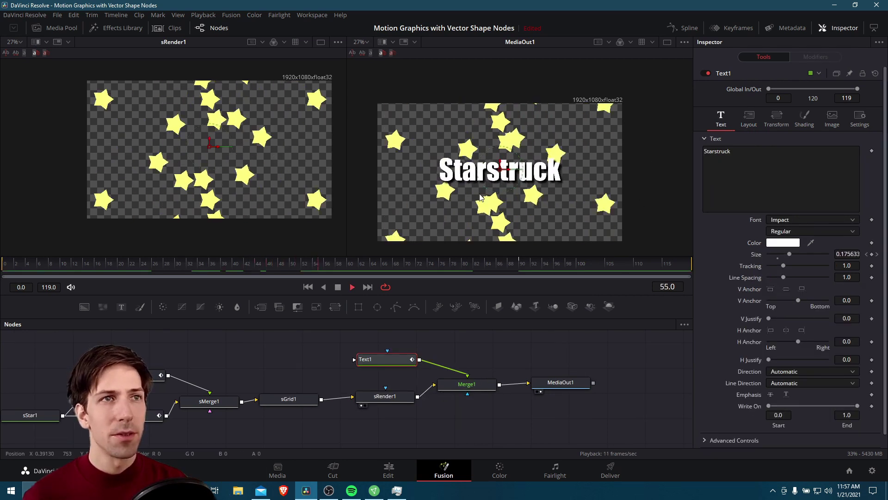
key(space)
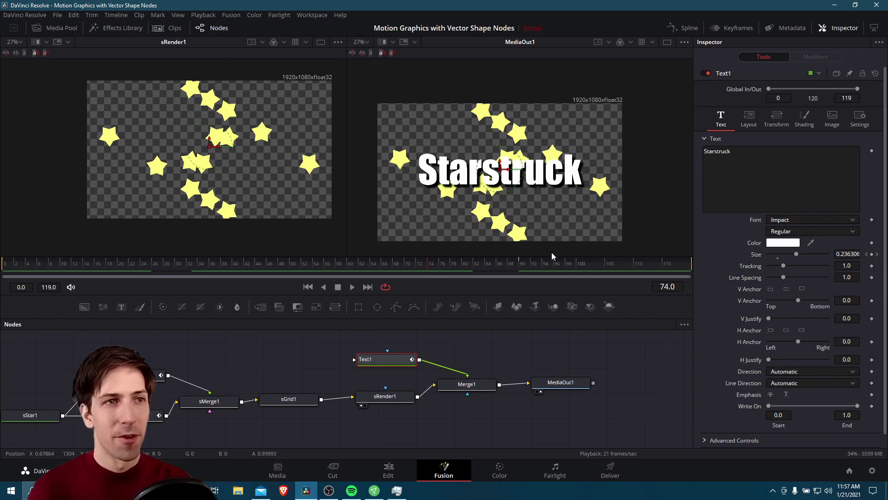
Step: Insert a Defocus node between Text1 and Merge1 and place it above Merge1
drag(402, 367, 378, 361)
right_click(424, 368)
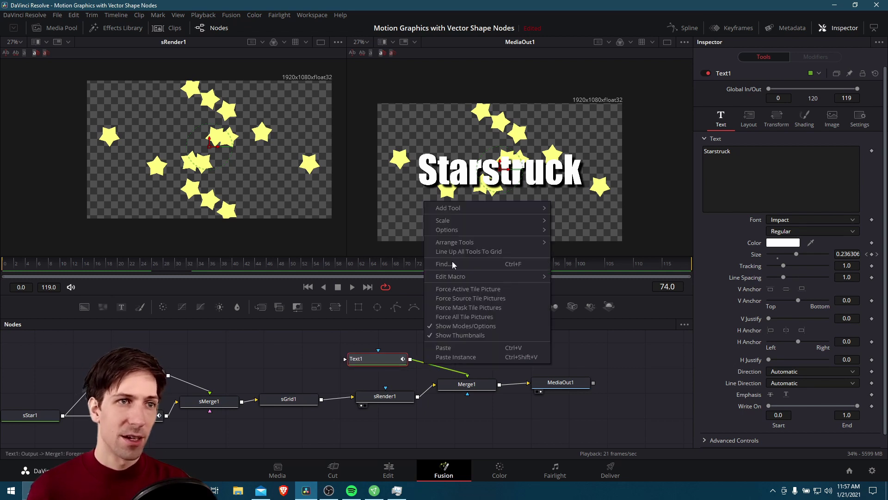
mouse_move(465, 209)
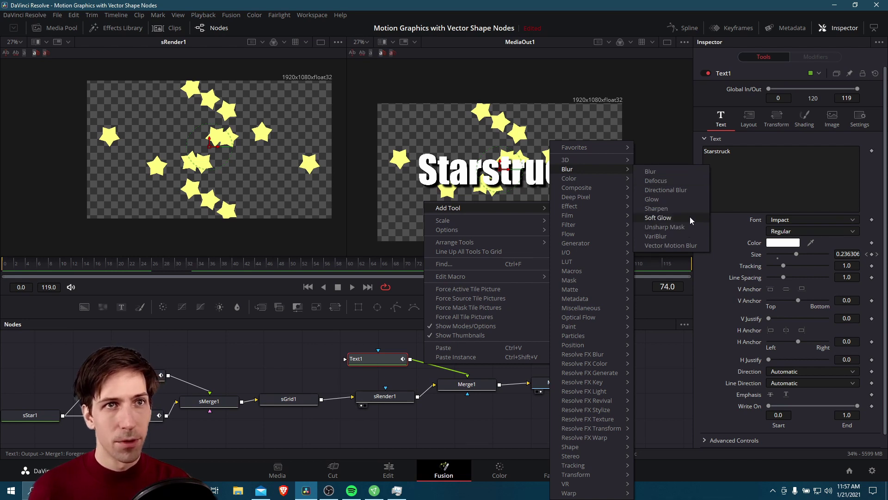
click(687, 182)
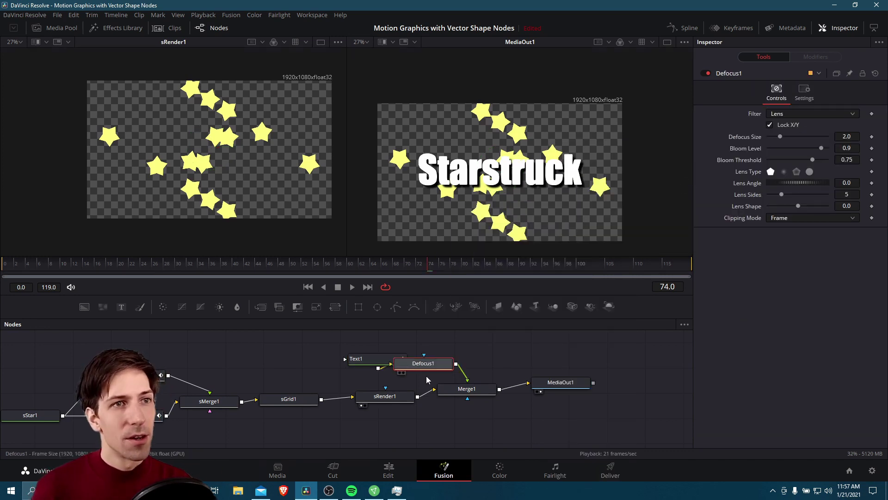
drag(432, 370, 477, 366)
Step: Set Defocus1's Defocus Size to 9.69 at frame 0 and add a keyframe for it
mouse_move(780, 136)
mouse_down()
mouse_move(817, 134)
mouse_move(769, 136)
mouse_move(830, 137)
mouse_move(766, 141)
mouse_move(789, 137)
mouse_move(781, 137)
mouse_up()
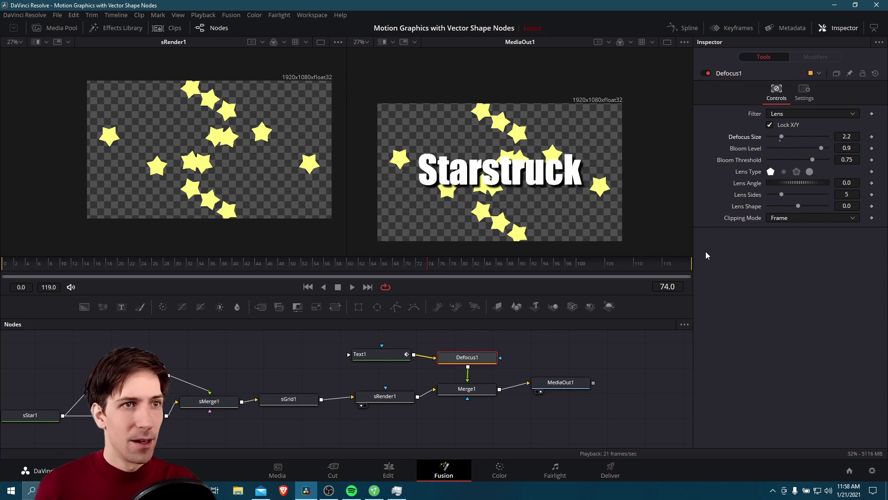
key(Home)
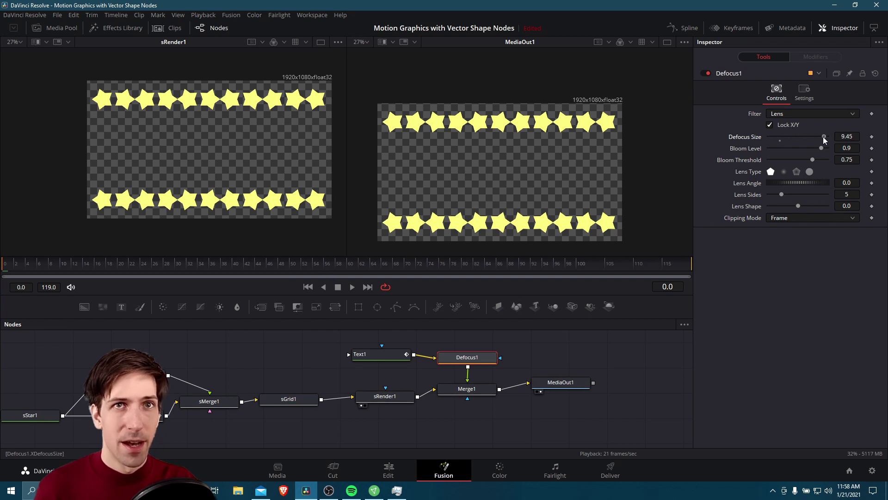
drag(824, 137, 826, 137)
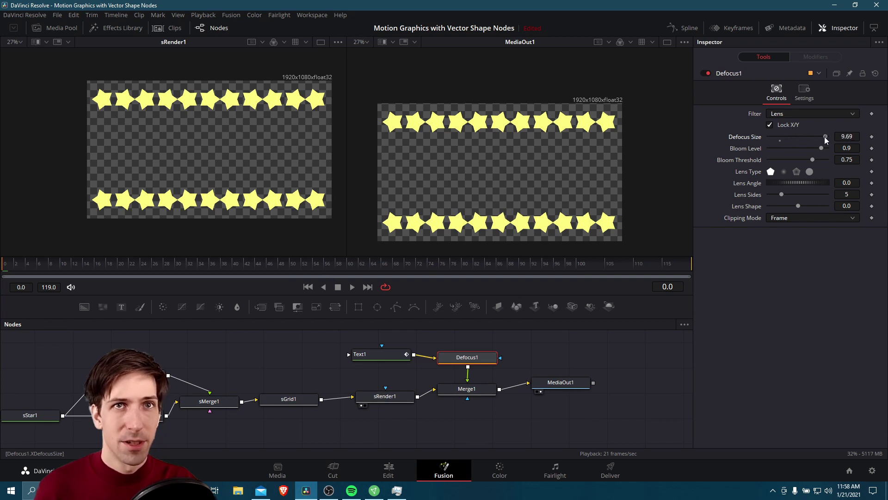
click(872, 137)
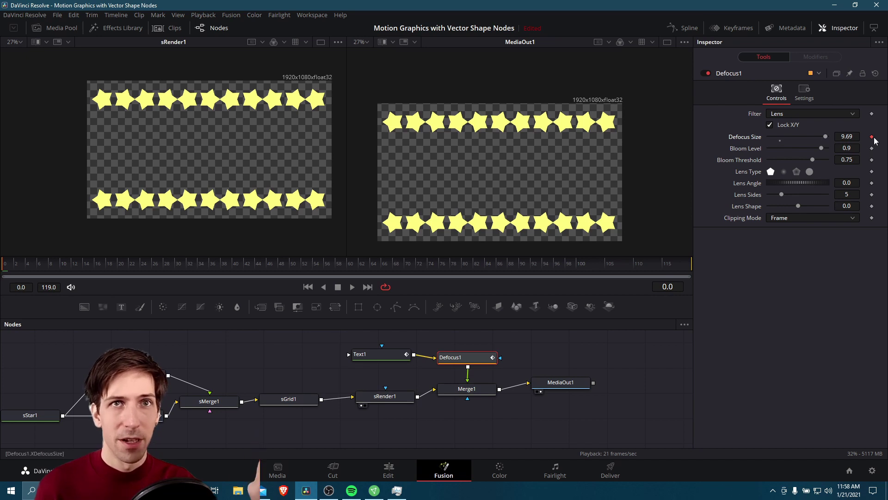
Step: Keyframe Defocus1's Defocus Size at 2.28 on frame 90
drag(470, 267, 521, 268)
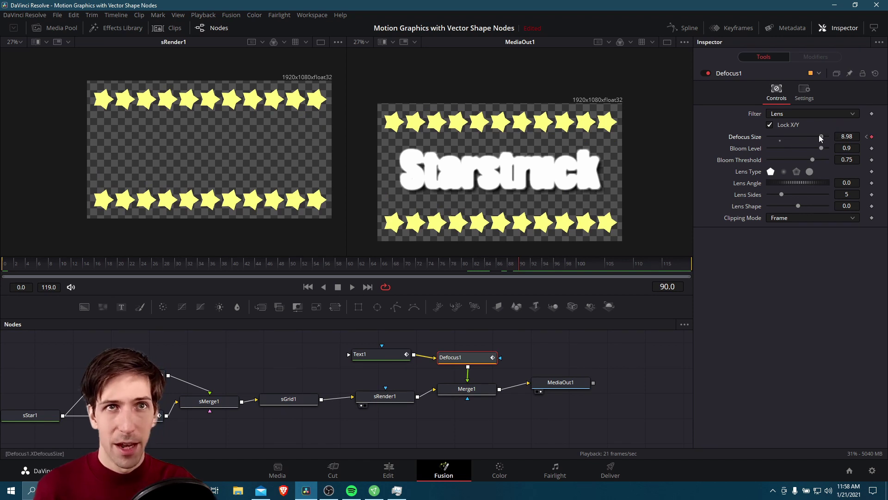
drag(826, 137, 781, 138)
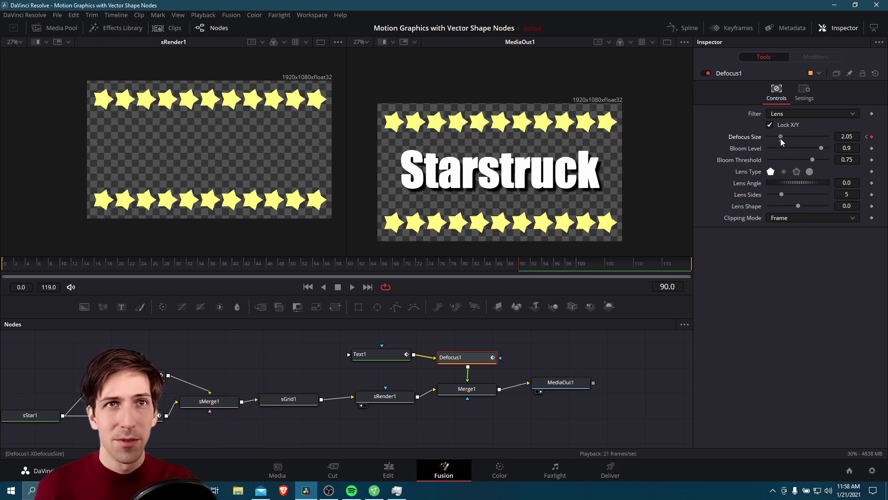
drag(781, 138, 782, 140)
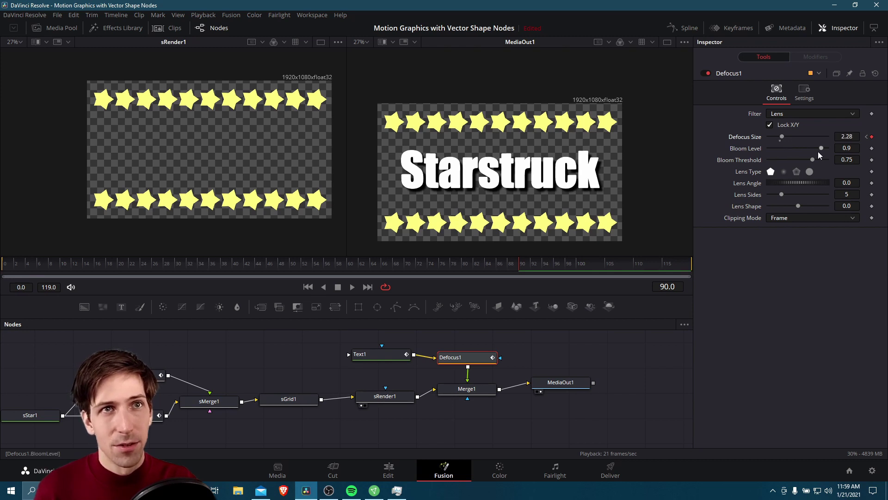
Step: Try adjusting Defocus1's Lens Angle and Lens Sides mid-animation, and play back the defocused title
mouse_move(786, 183)
mouse_down()
mouse_move(817, 183)
mouse_move(773, 183)
mouse_up()
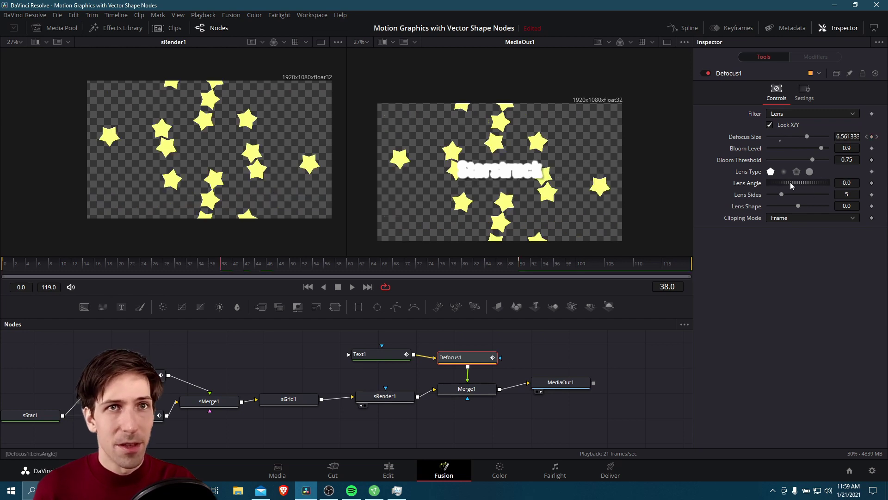
key(Right)
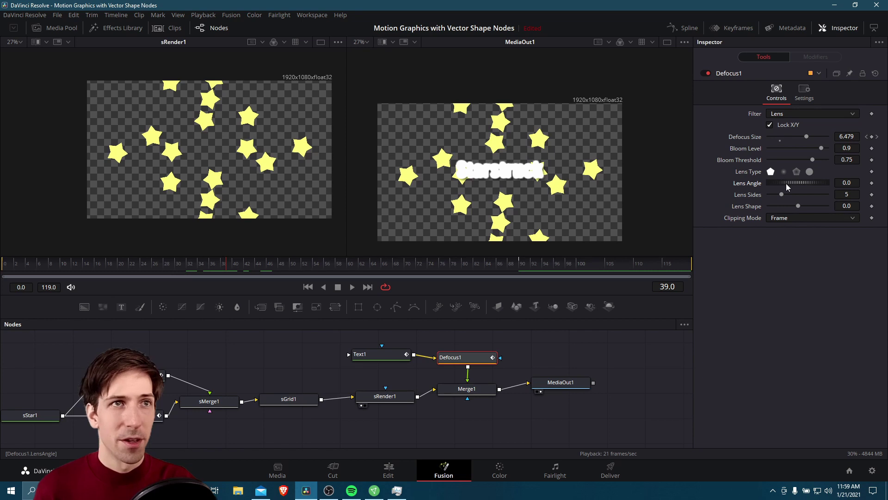
mouse_move(782, 195)
mouse_down()
mouse_move(761, 196)
mouse_move(790, 196)
mouse_move(768, 196)
mouse_move(782, 196)
mouse_up()
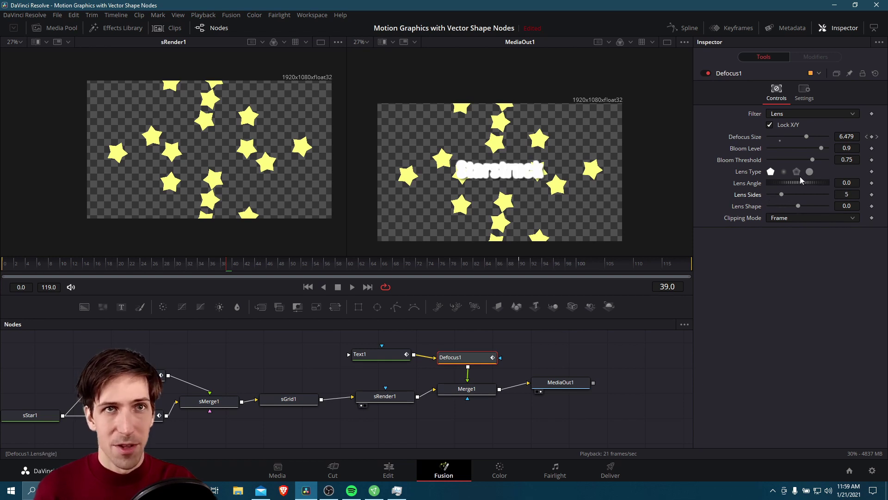
key(space)
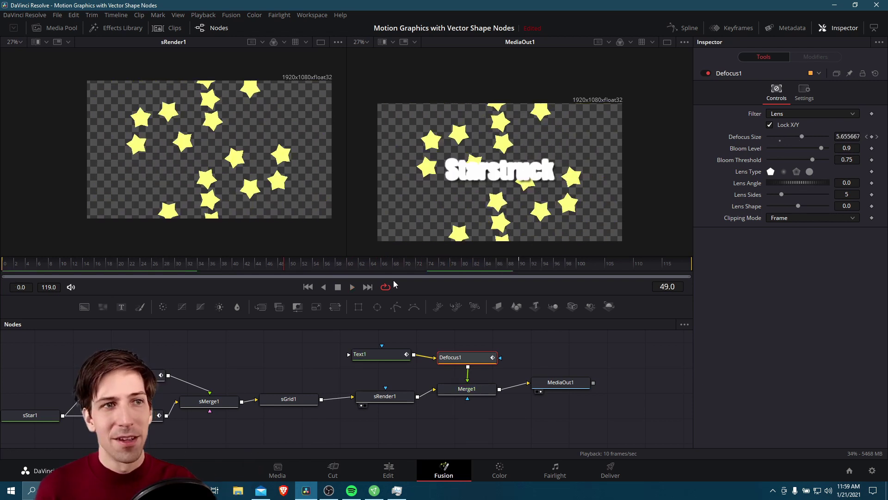
Step: Move the star node group, from sStar1 through sRender1, away from Merge1 to open a gap after sRender1
drag(273, 379, 351, 377)
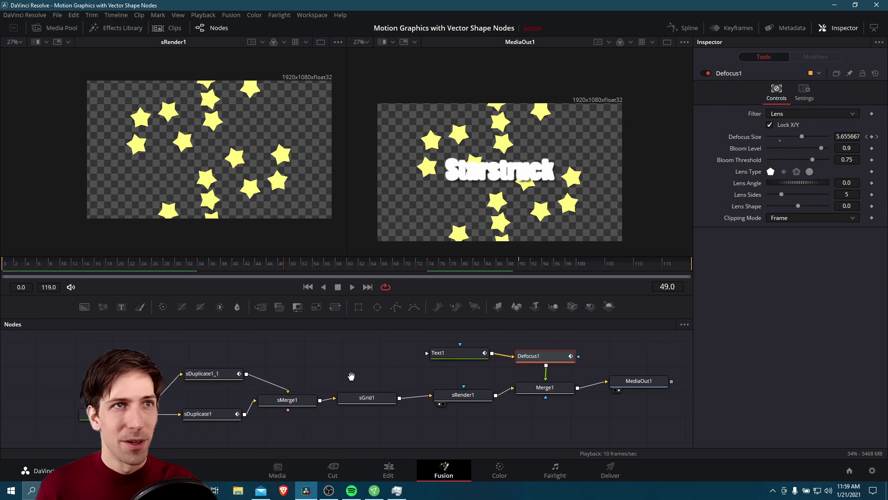
drag(208, 381, 268, 367)
drag(554, 428, 169, 360)
drag(531, 383, 445, 385)
click(521, 393)
drag(521, 393, 437, 404)
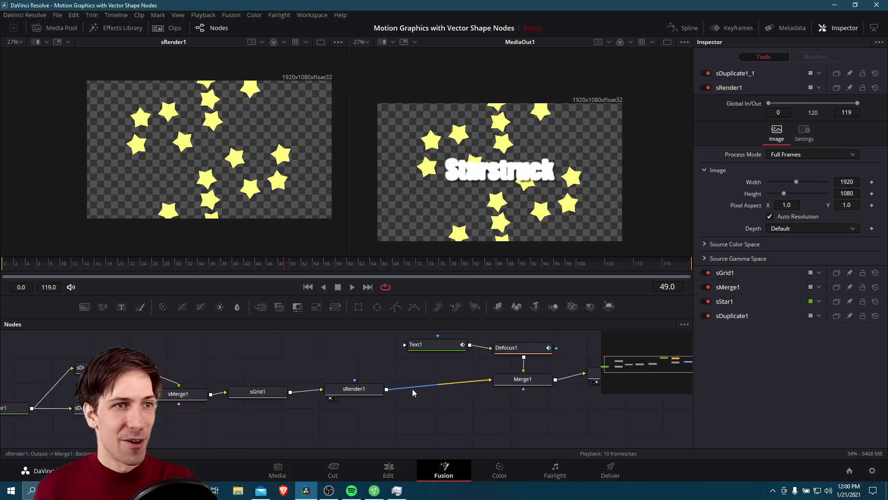
Step: Try a Defocus node between sRender1 and Merge1, and line up sRender1 with it
right_click(412, 388)
click(362, 401)
click(373, 389)
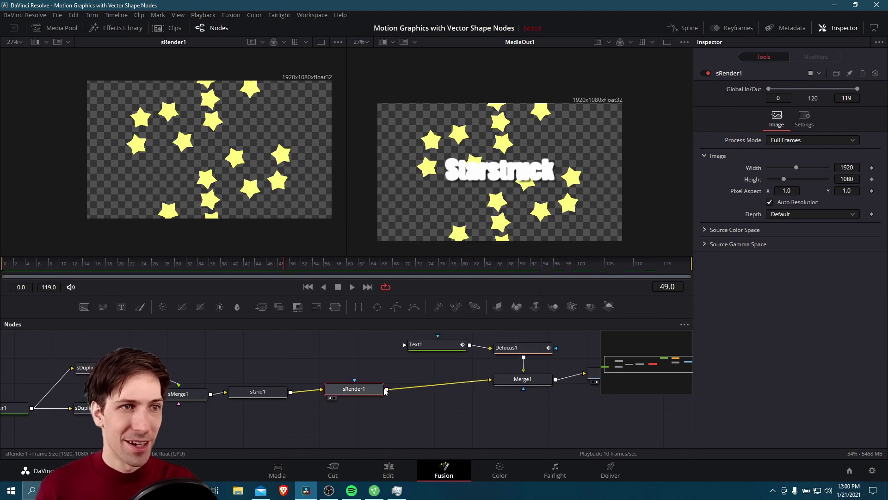
right_click(410, 386)
mouse_move(472, 230)
mouse_move(576, 169)
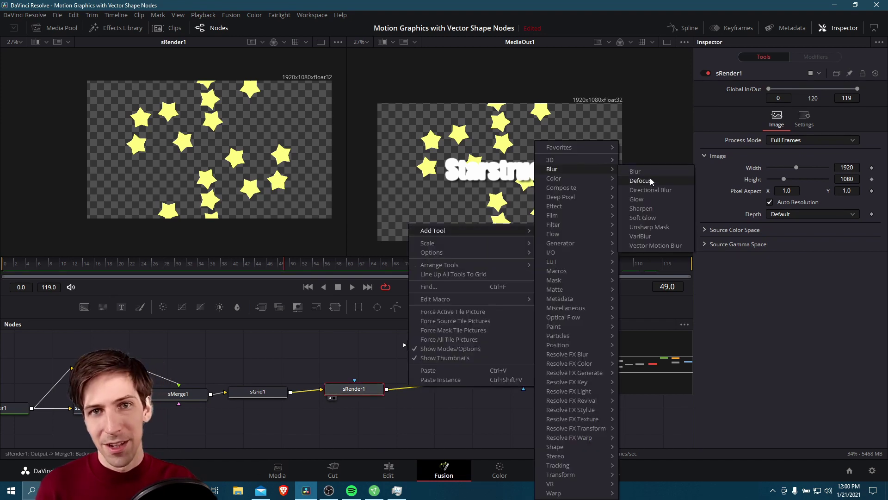
click(650, 180)
drag(410, 396, 444, 395)
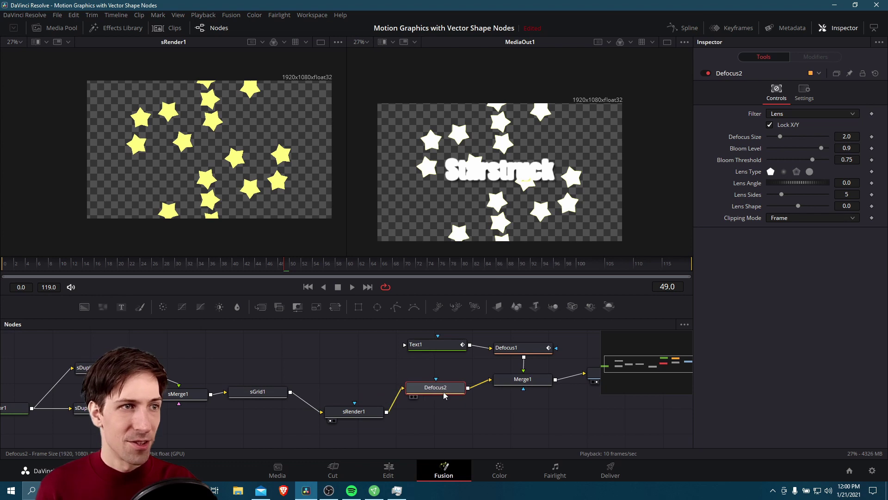
drag(354, 412, 352, 391)
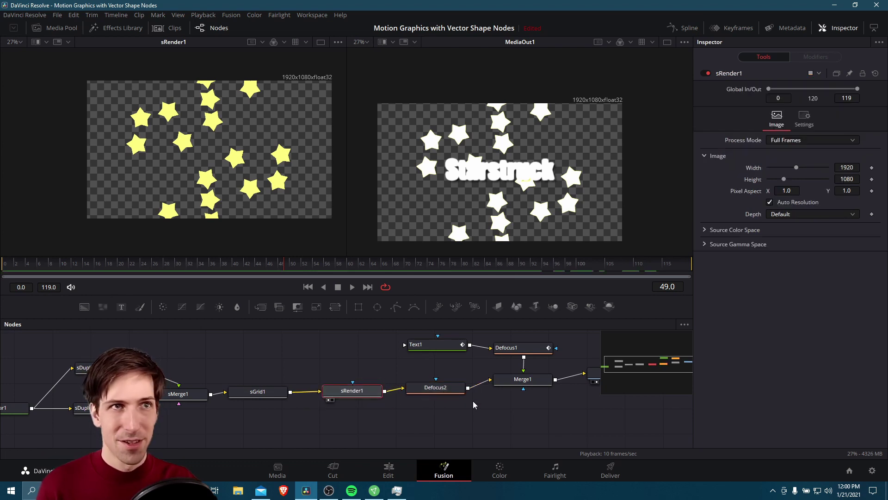
drag(487, 413, 459, 416)
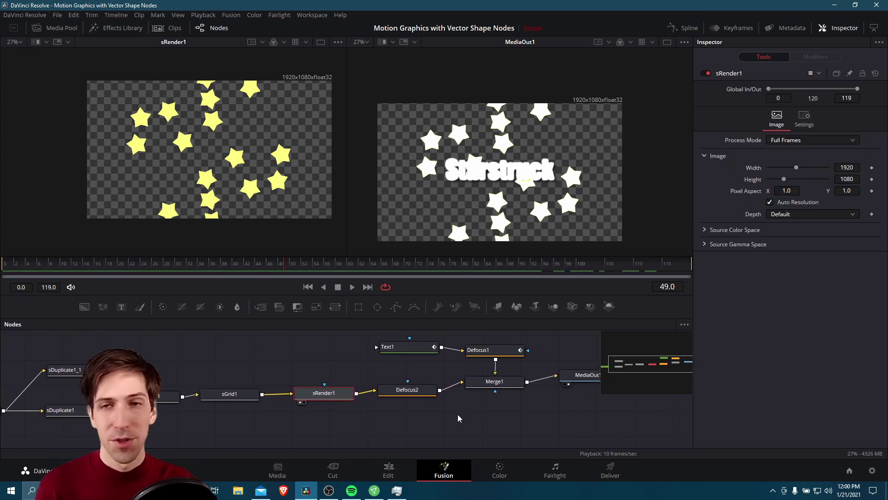
Step: Inspect the defocused stars at frame 56 along with Defocus2's controls and settings
click(413, 391)
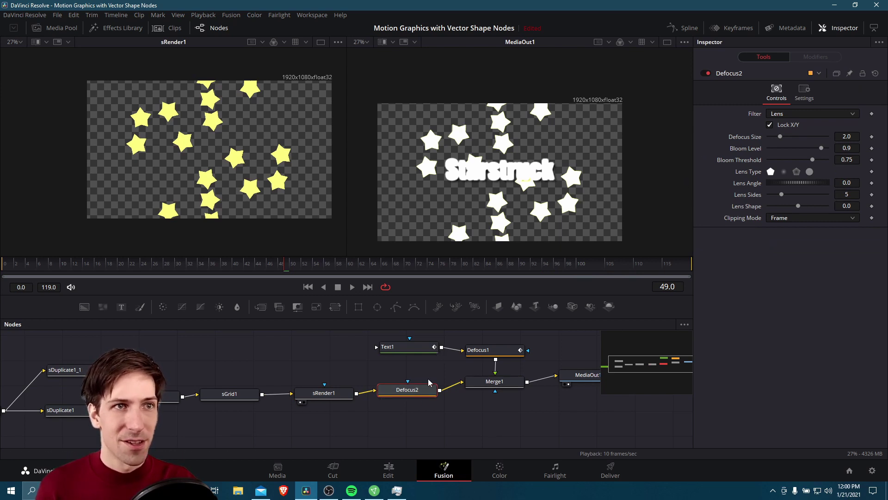
drag(432, 363, 462, 364)
drag(199, 267, 179, 268)
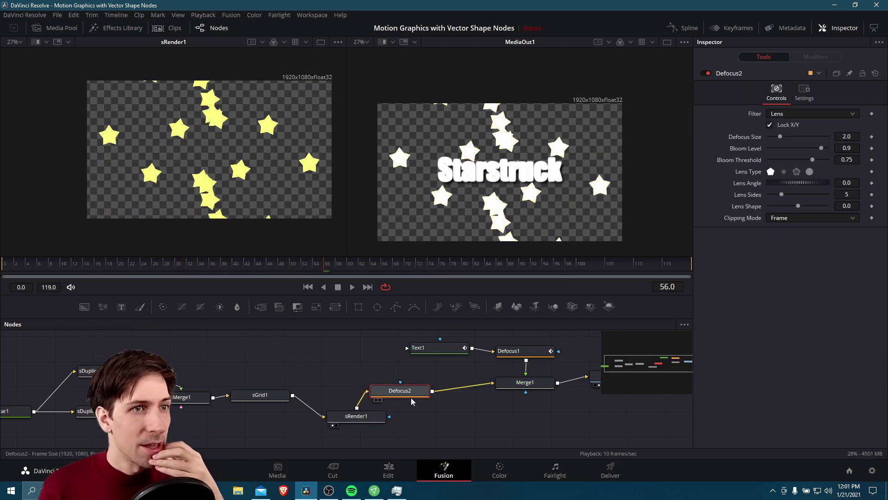
drag(415, 397, 447, 397)
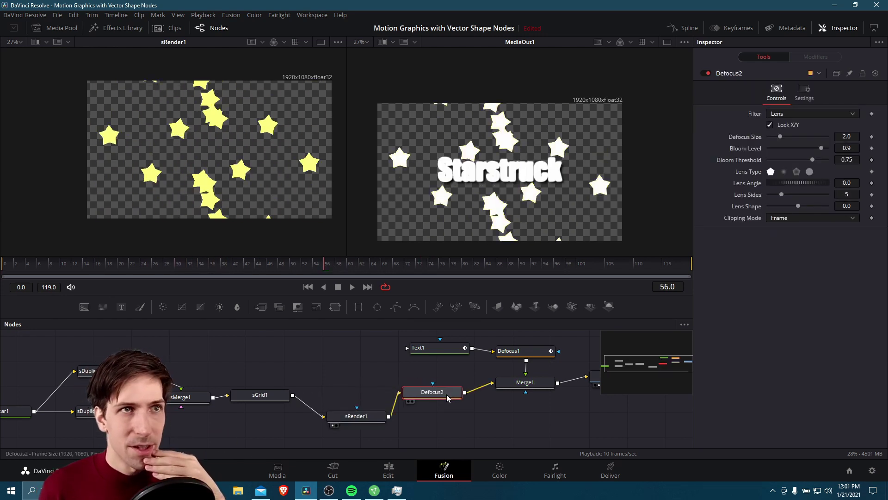
click(805, 93)
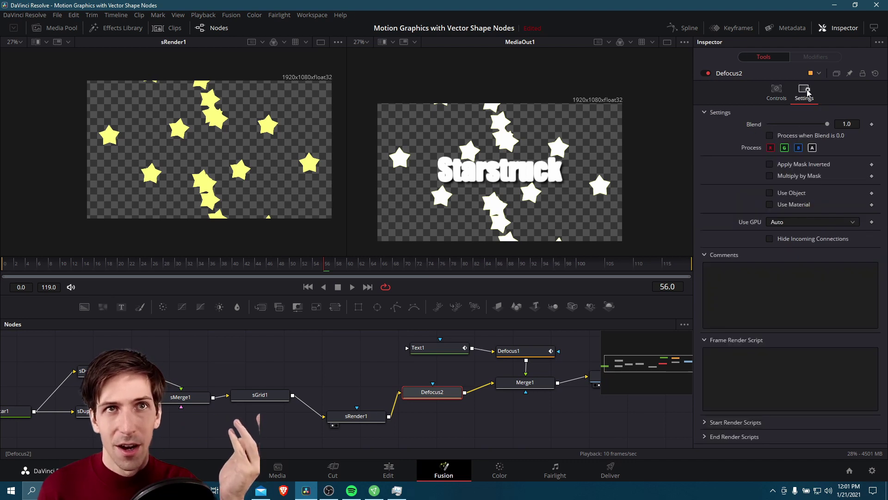
click(777, 92)
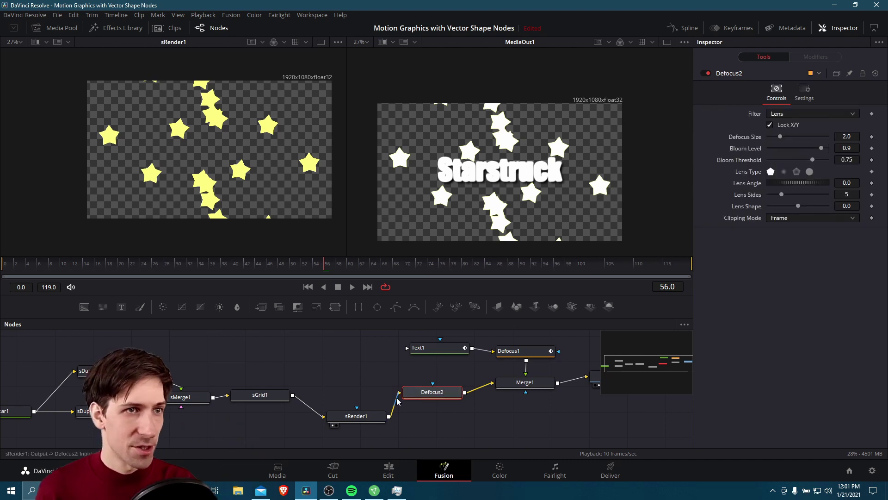
Step: Undo the insertion of the Defocus node after sRender1
key(ctrl+z)
key(ctrl+z)
key(ctrl+z)
Step: Insert a Soft Glow node between sRender1 and Merge1, and line it up with sRender1
click(377, 391)
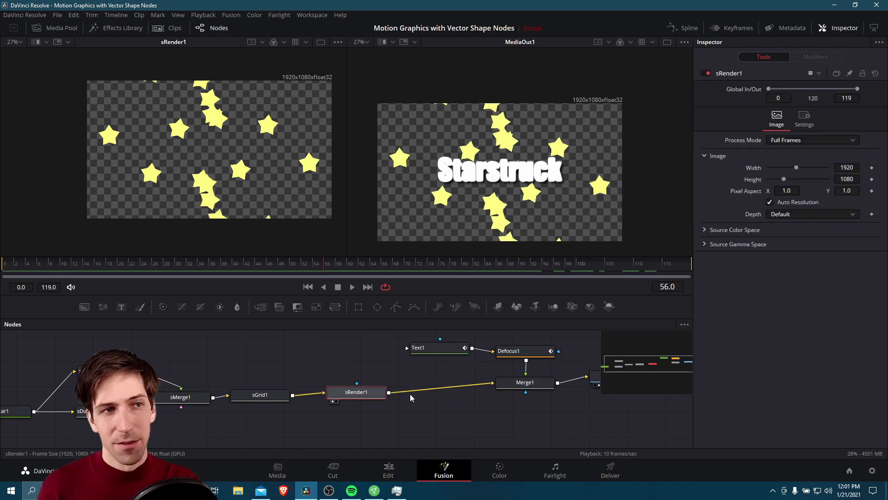
right_click(409, 392)
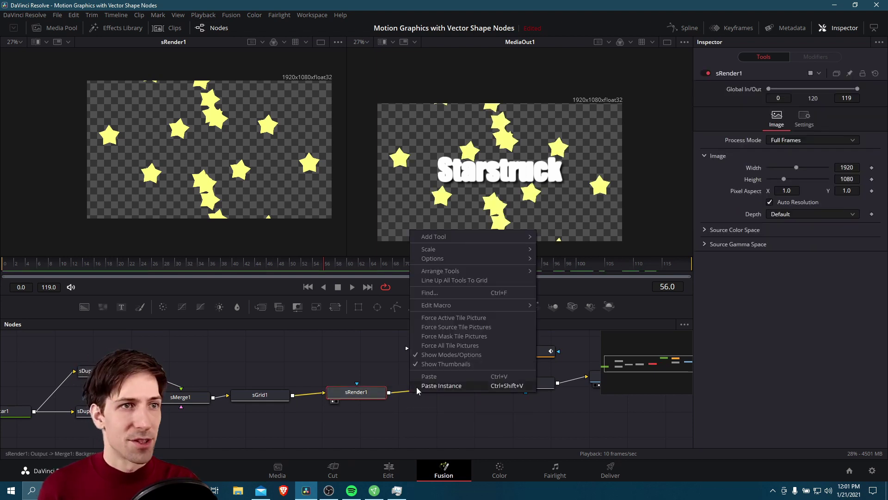
mouse_move(448, 237)
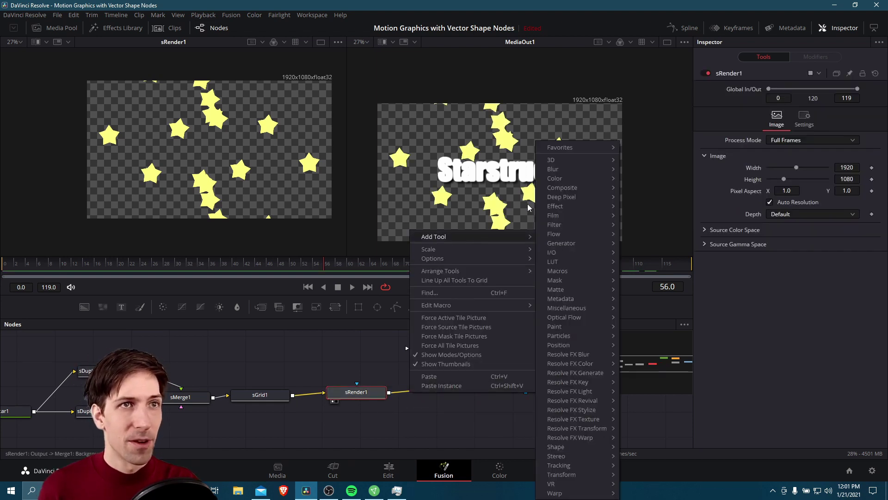
mouse_move(554, 165)
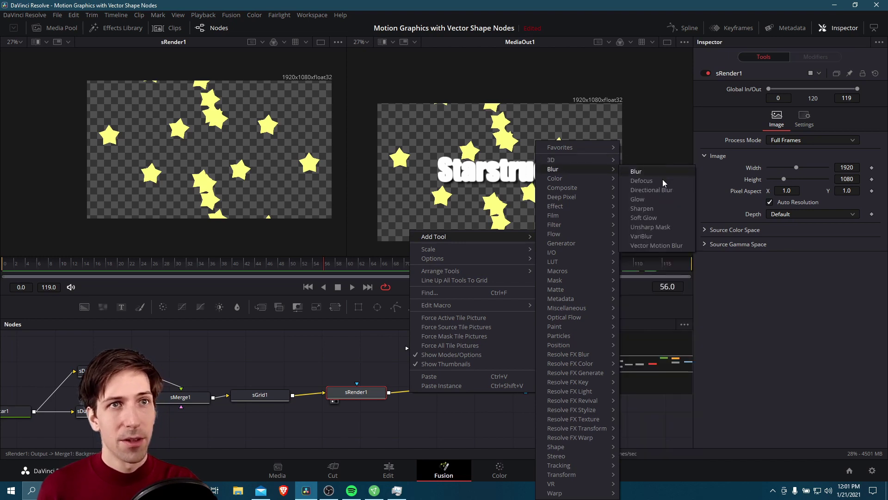
click(661, 218)
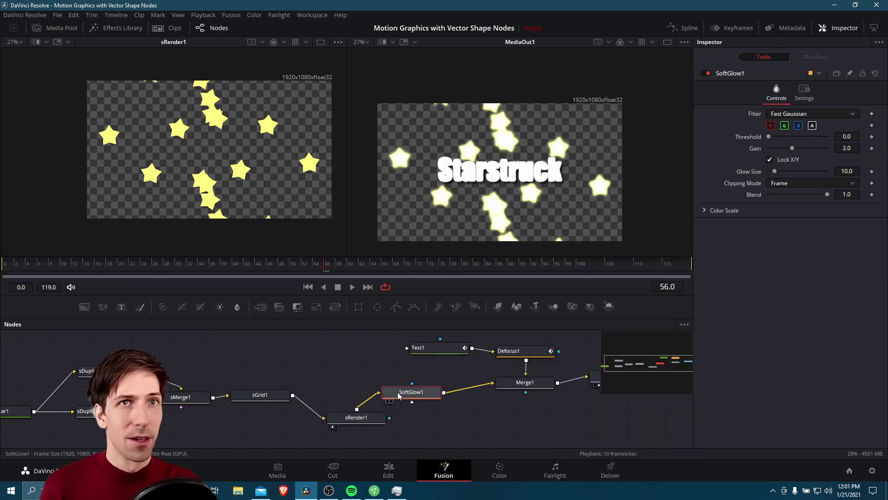
drag(401, 392, 415, 397)
drag(372, 425, 357, 403)
drag(415, 396, 421, 398)
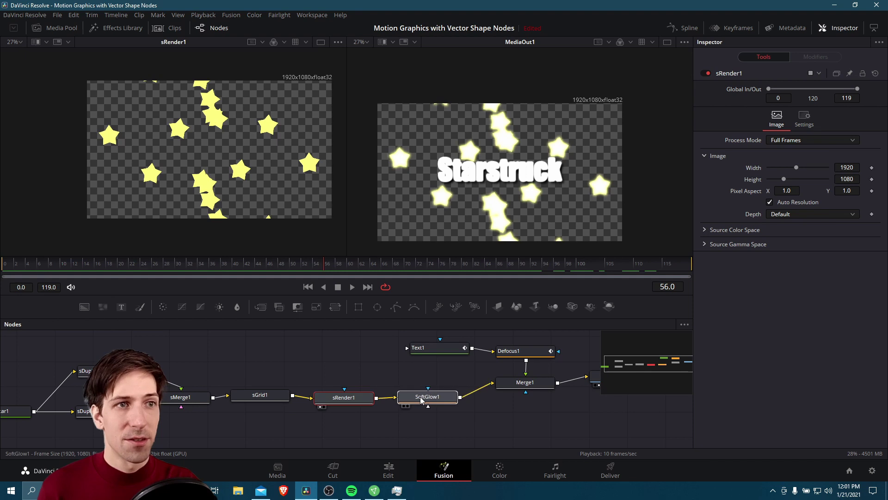
Step: Set SoftGlow1's Red Scale to 1.071, Green Scale 0.677, Blue Scale 0.252, Glow Size 15.7, Gain 1.732 and Threshold 0.669
click(705, 210)
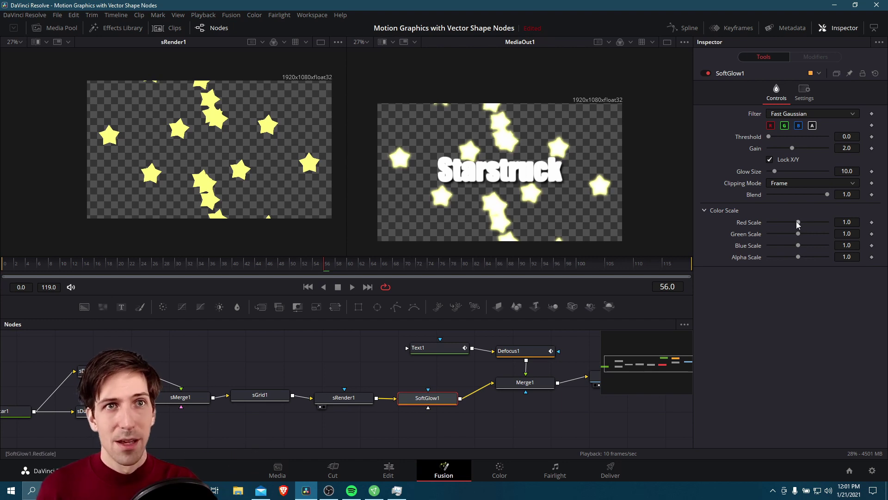
drag(799, 244, 801, 223)
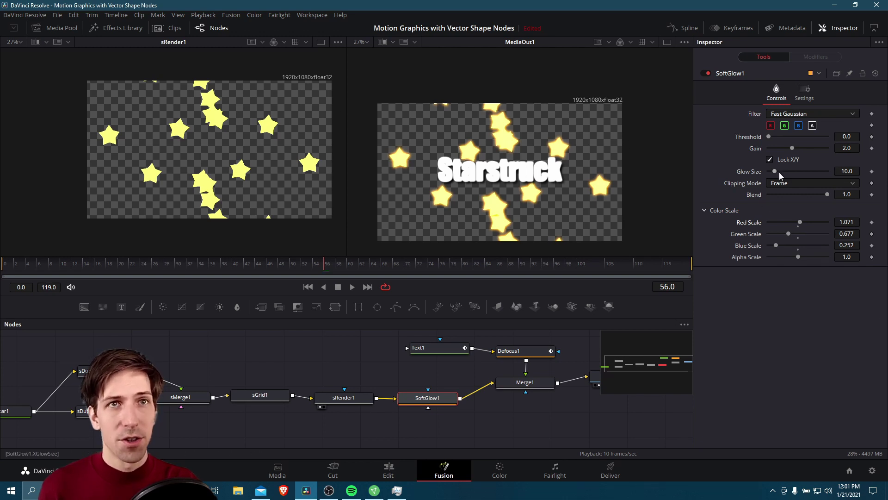
drag(775, 172, 807, 140)
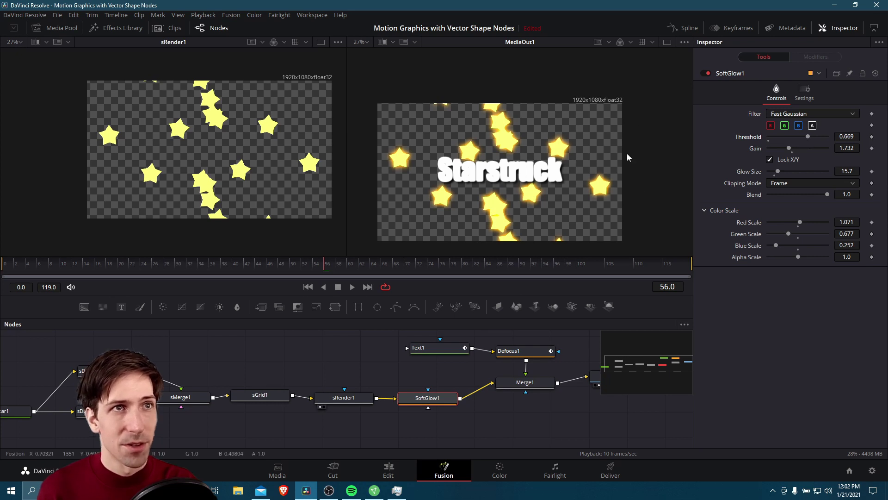
Step: Play back the glowing star animation from frame 0 to review it with the title
drag(479, 376, 438, 377)
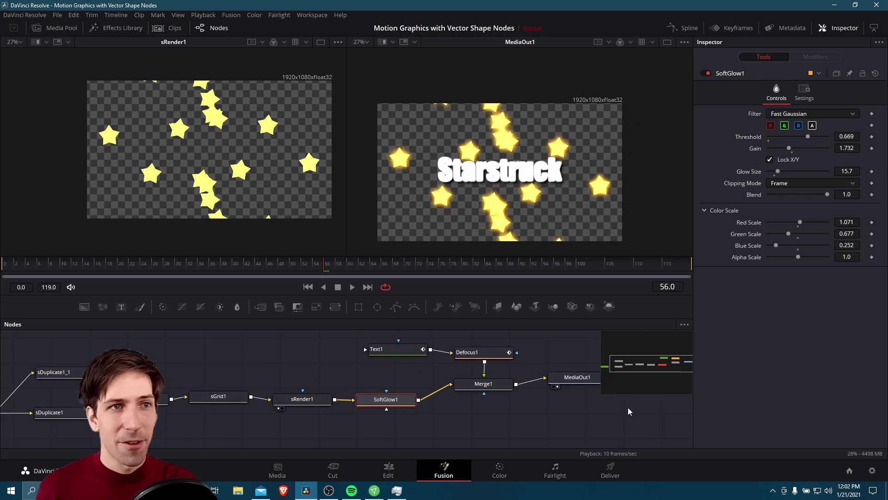
drag(628, 407, 612, 409)
click(308, 287)
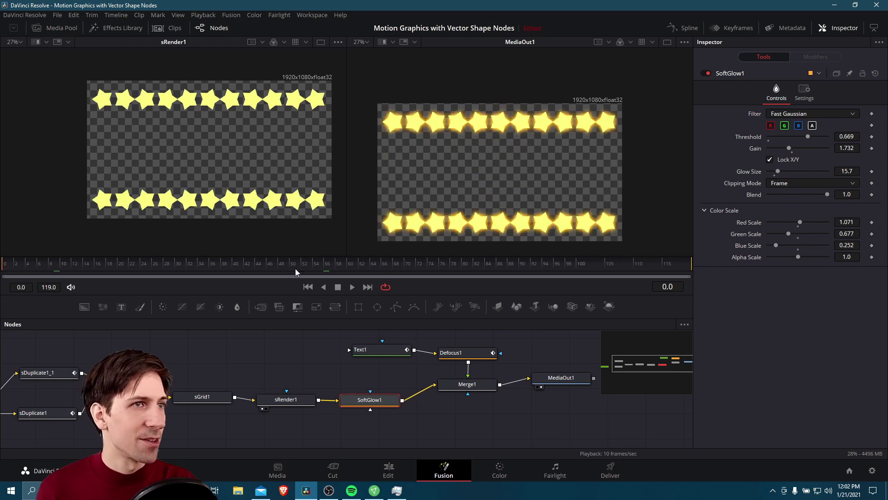
click(353, 286)
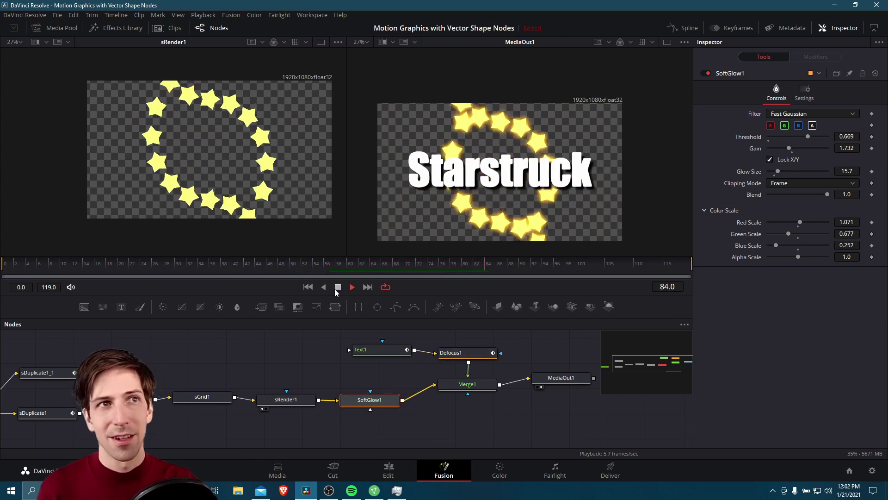
click(338, 287)
Step: Set Defocus1's Defocus Size keyframe at frame 0 to 5
drag(26, 265, 4, 265)
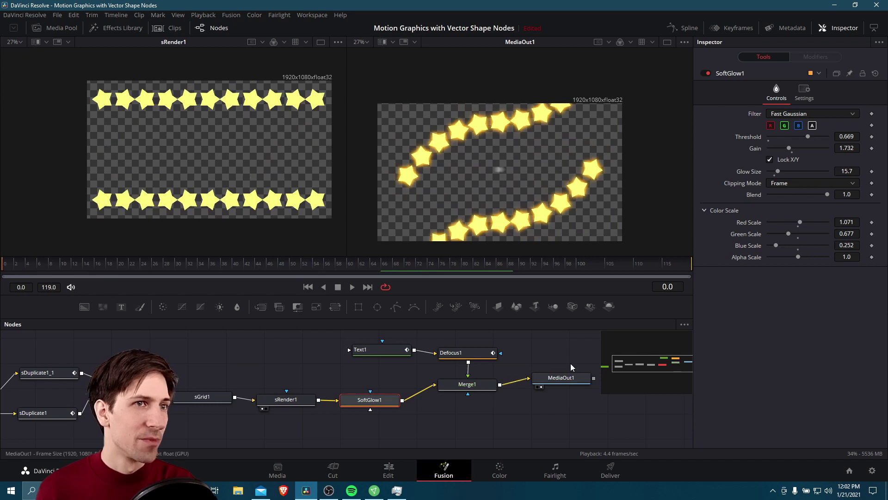
click(463, 353)
drag(825, 136, 805, 136)
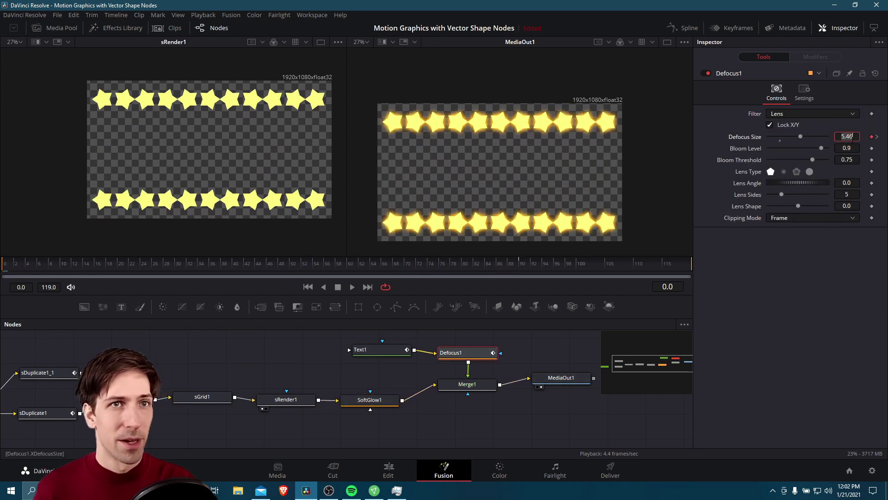
text(5)
key(Tab)
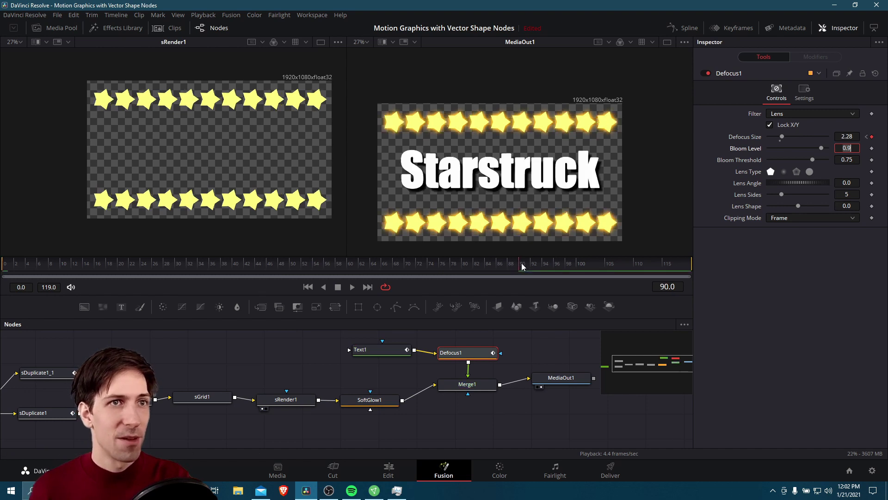
Step: Set Defocus1's Defocus Size to 2.0 at frame 90, and play back the title animation
click(875, 267)
key(space)
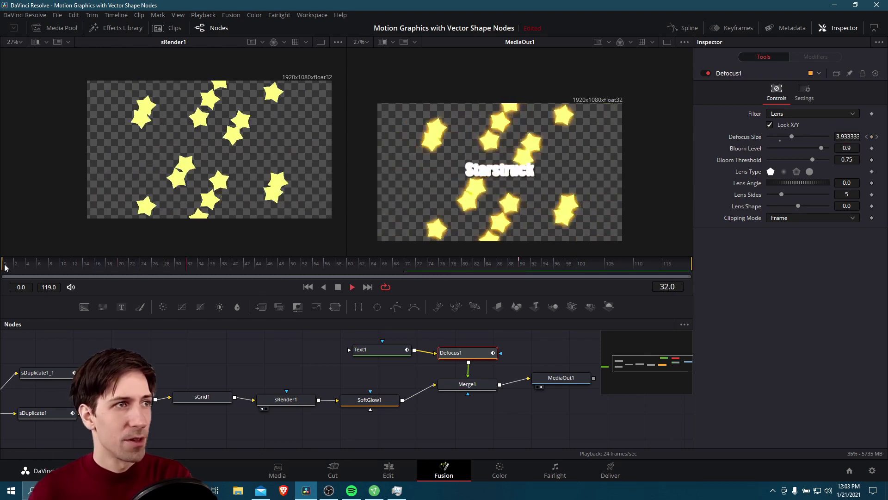
key(space)
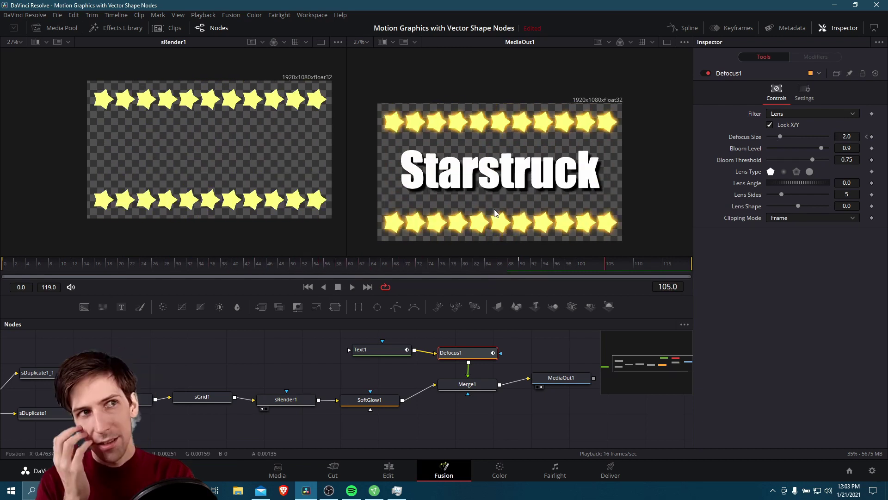
Step: Change the Starstruck title's text colour in Text1 to a golden orange, and check it mid-animation
click(391, 350)
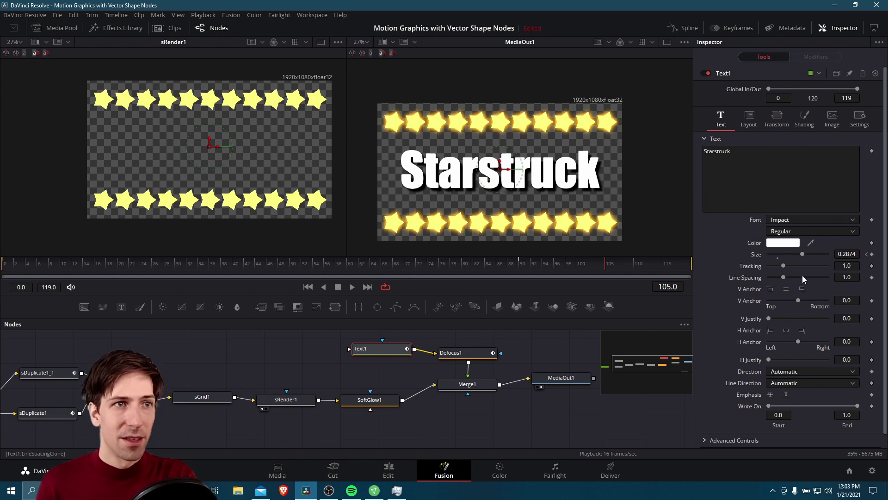
click(783, 243)
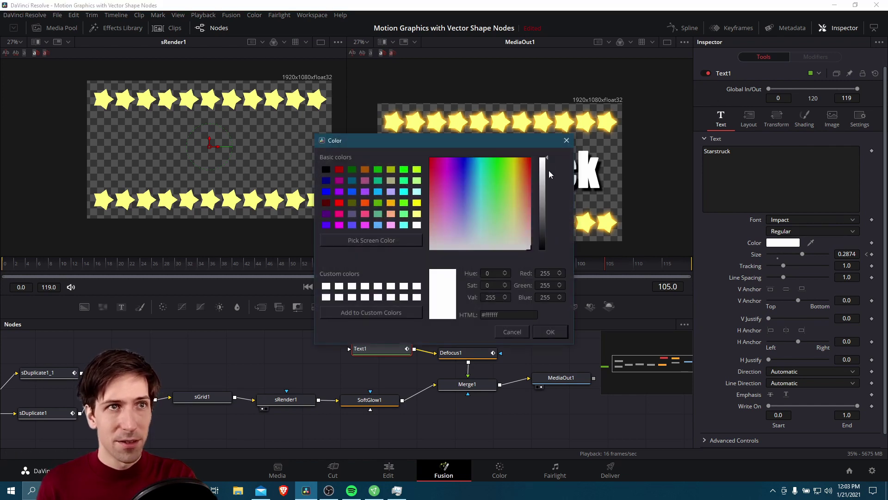
drag(532, 140, 637, 247)
click(644, 270)
click(674, 435)
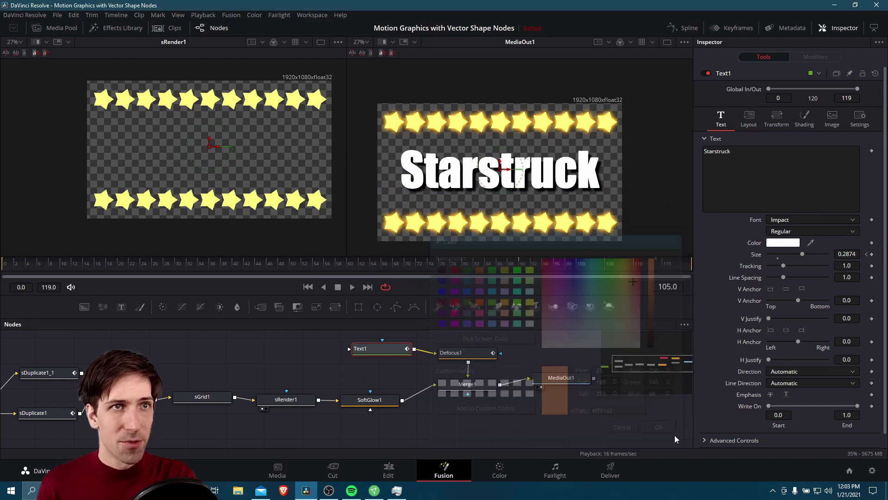
drag(583, 262, 506, 262)
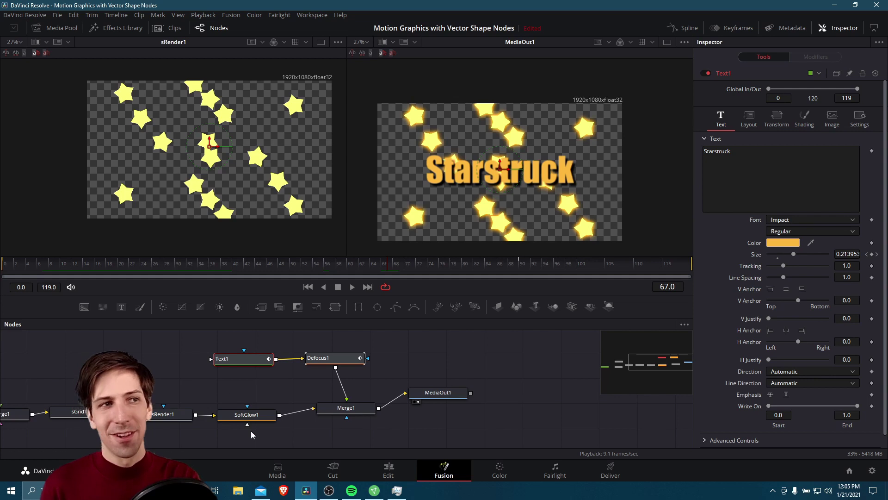
Step: Duplicate SoftGlow1 and insert the copy between Defocus1 and Merge1 so the title glows too
click(250, 414)
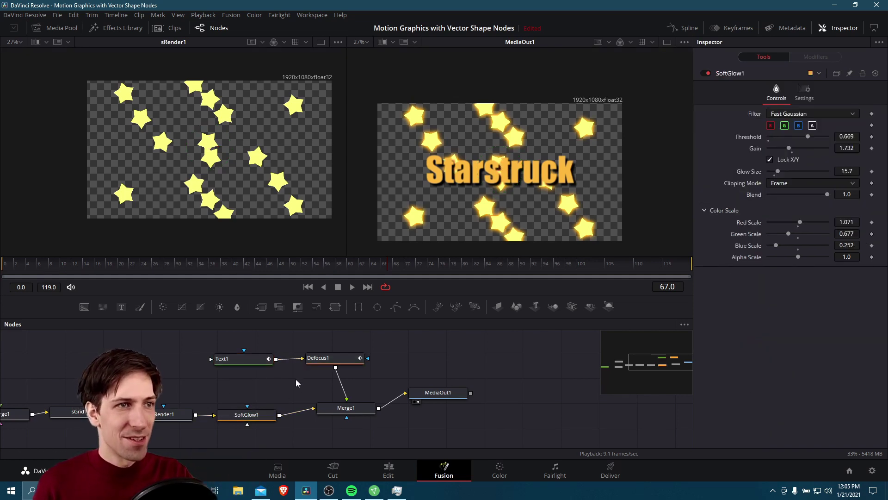
key(ctrl+c)
key(ctrl+v)
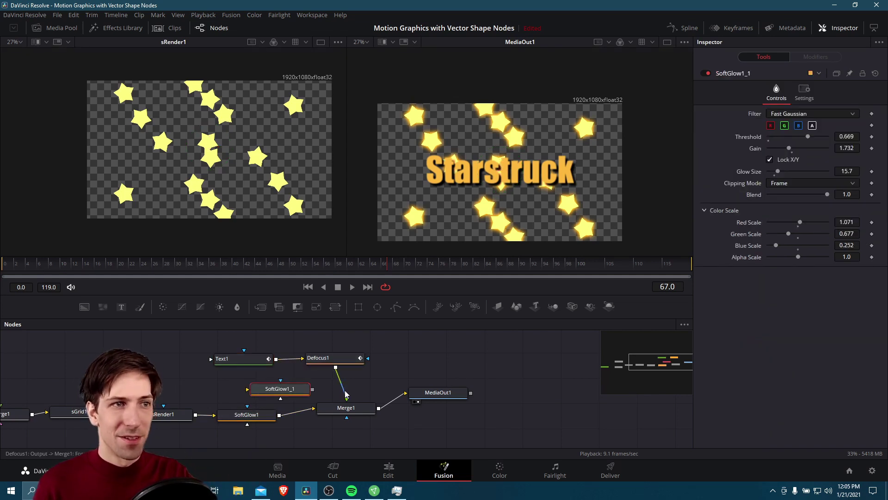
drag(351, 394, 363, 360)
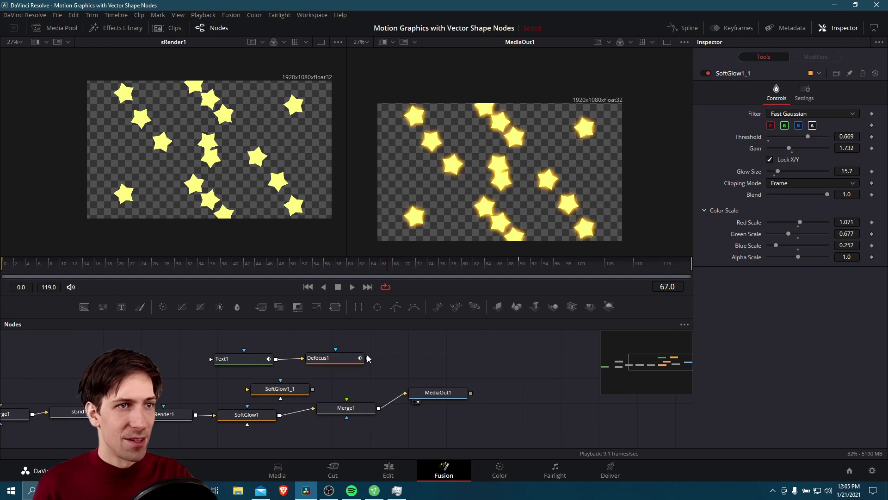
drag(322, 359, 340, 379)
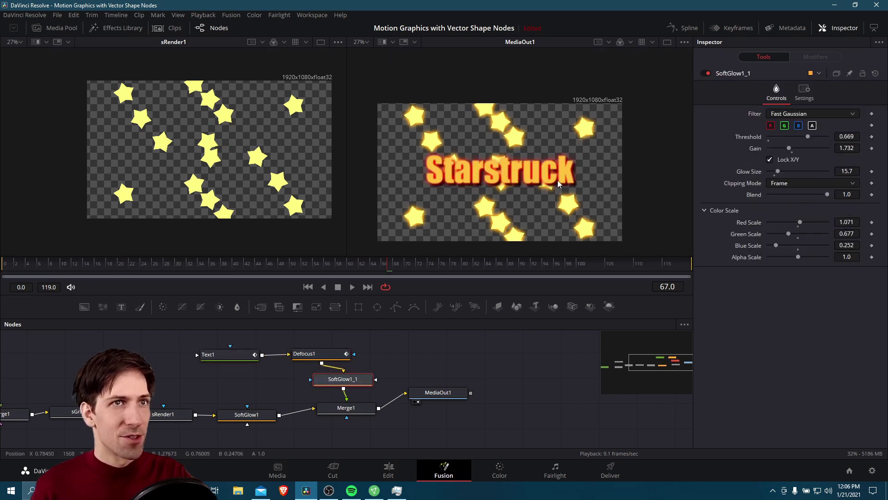
Step: Set Defocus1's Defocus Size to 0.0 at frame 90, and play back the glowing title animation
key(space)
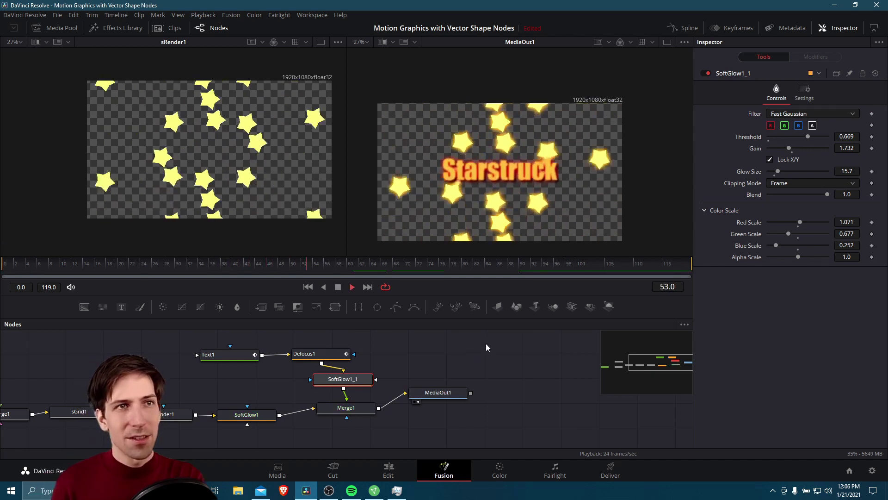
click(338, 287)
drag(496, 265, 521, 265)
click(349, 353)
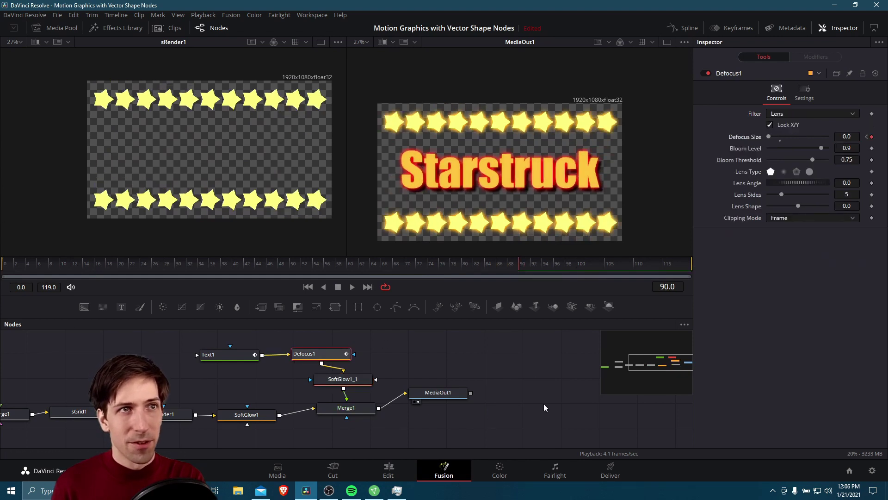
key(space)
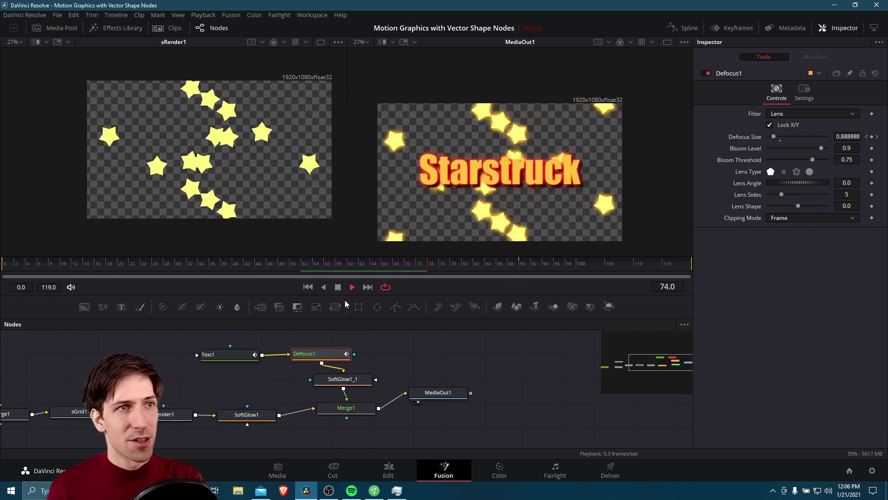
click(338, 287)
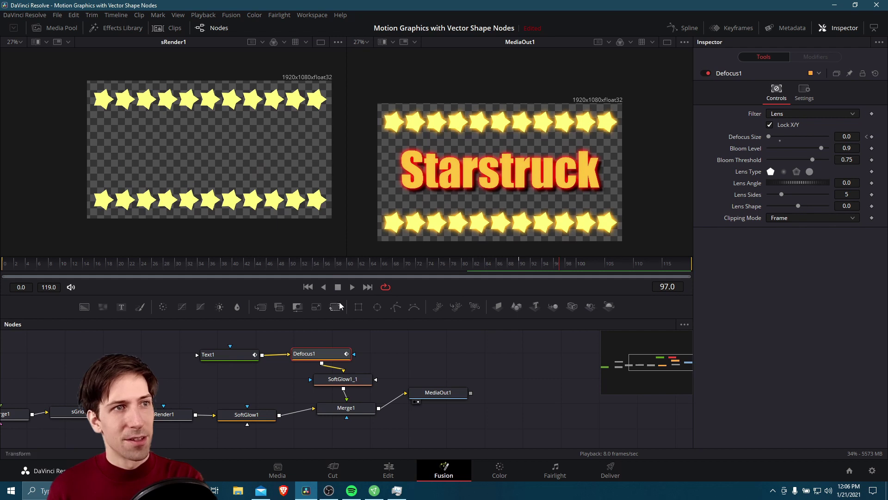
Step: Switch to the Edit page and import the milky-way-984050_1920.jpg image into the media pool
click(389, 467)
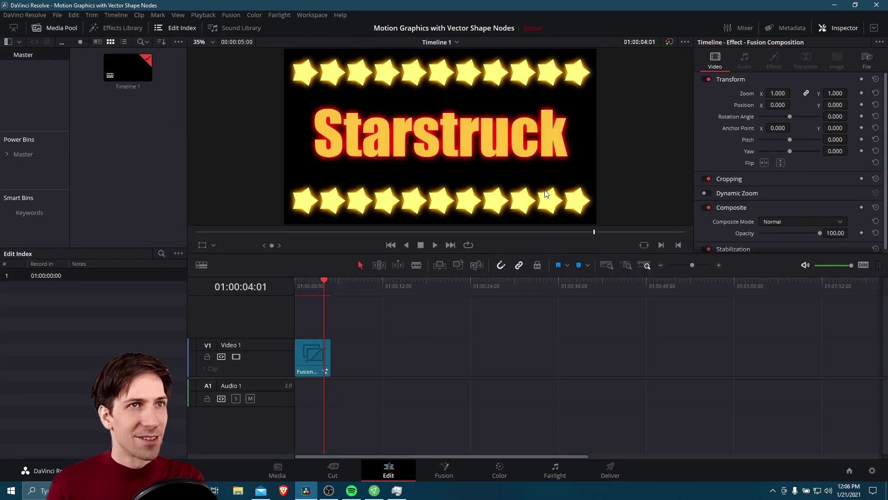
drag(353, 254, 352, 306)
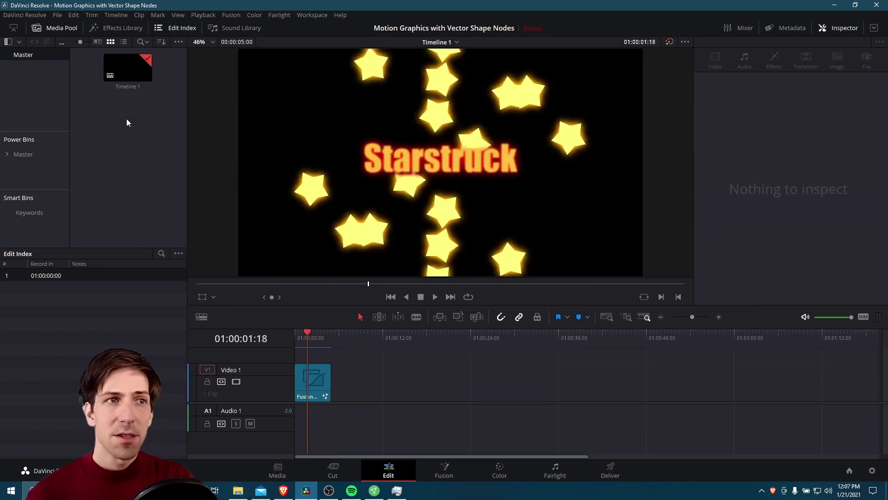
drag(126, 118, 127, 118)
drag(338, 304, 338, 255)
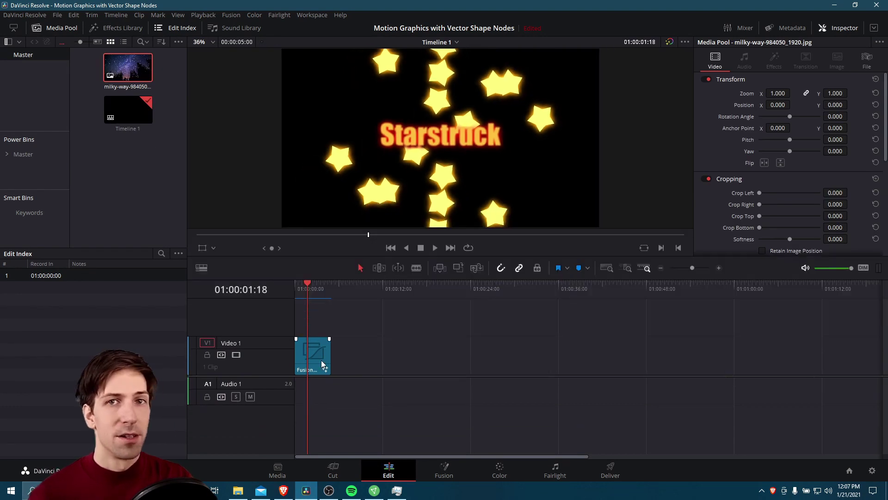
Step: Move the Fusion Composition clip up to Video 2 and place the milky-way image beneath it on Video 1
drag(321, 360, 318, 330)
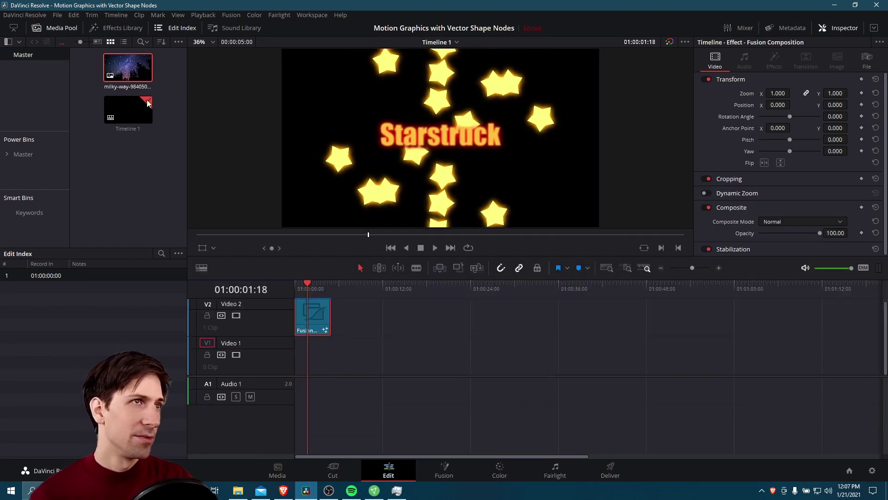
drag(127, 67, 303, 354)
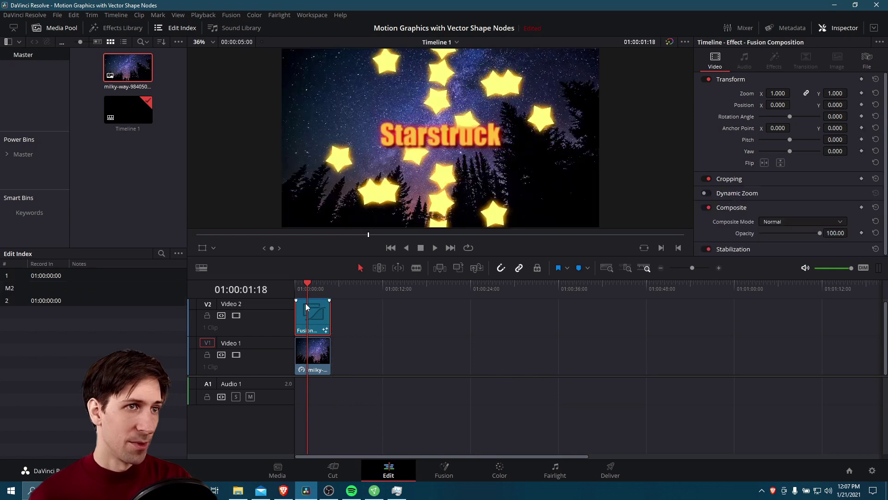
mouse_move(311, 288)
mouse_down()
mouse_move(320, 287)
mouse_move(310, 287)
mouse_up()
click(324, 346)
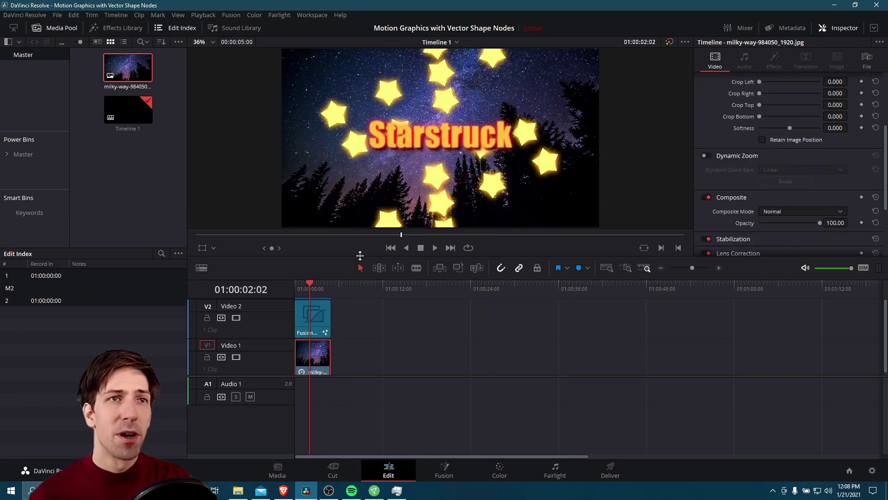
Step: Raise the Fusion Composition clip to a new Video 3 track and insert a Solid Color generator on Video 2
drag(359, 256, 364, 188)
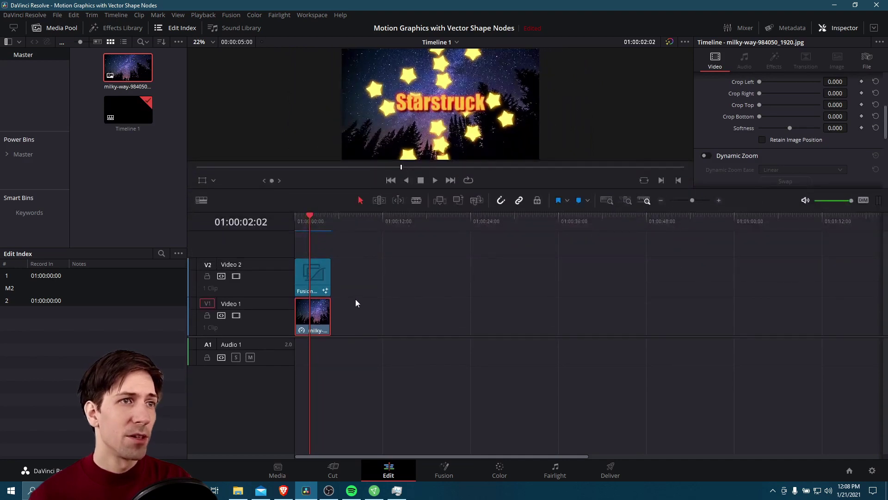
drag(322, 270, 317, 250)
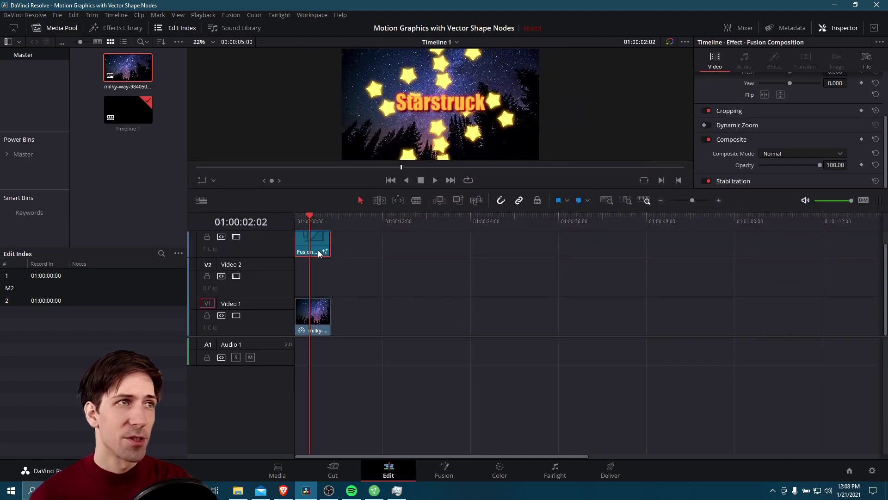
click(136, 27)
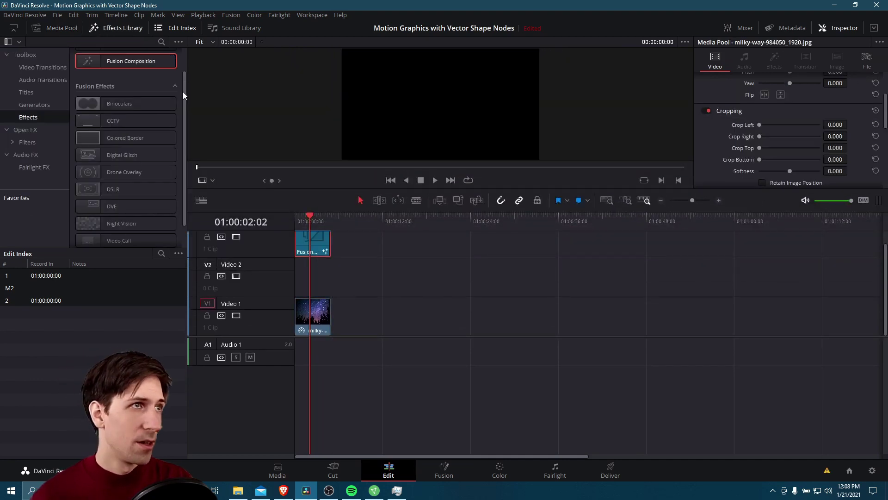
scroll(182, 93, up, 2)
click(34, 104)
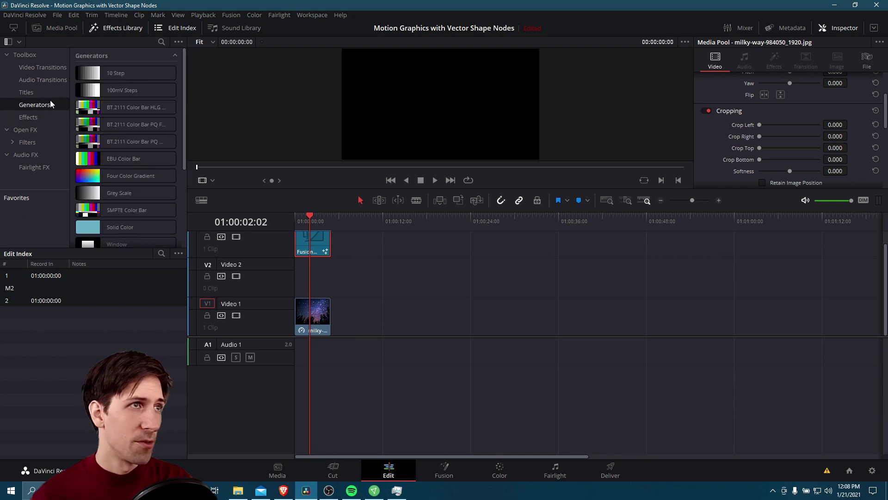
scroll(125, 141, down, 1)
drag(152, 198, 323, 284)
click(321, 277)
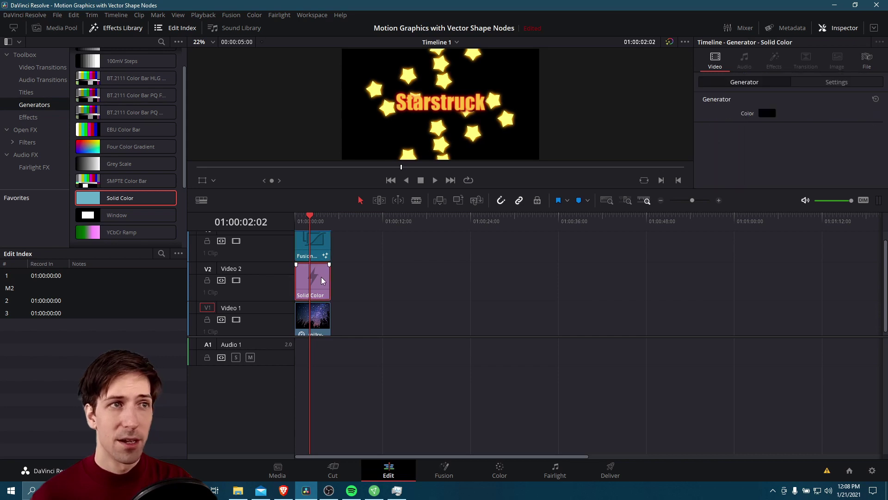
Step: Lower the Solid Color clip's opacity to 32.82 so the starry background shows through darkened
click(836, 79)
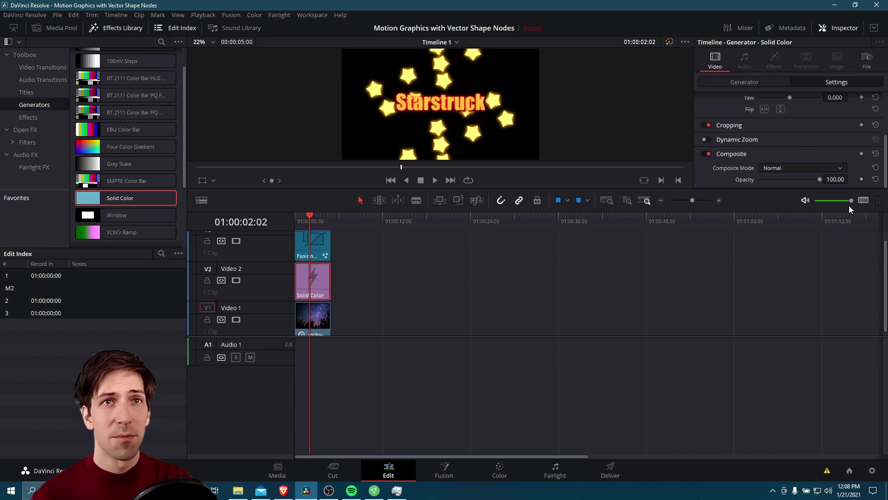
drag(818, 180, 778, 177)
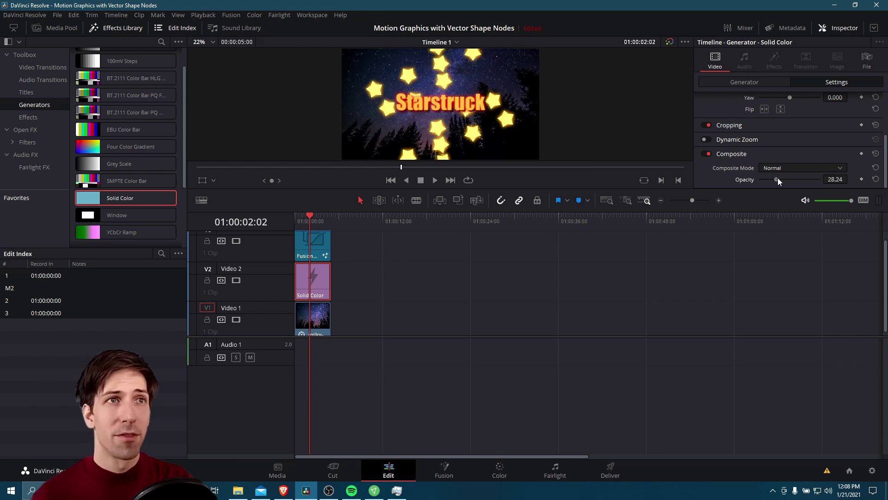
drag(529, 187, 528, 302)
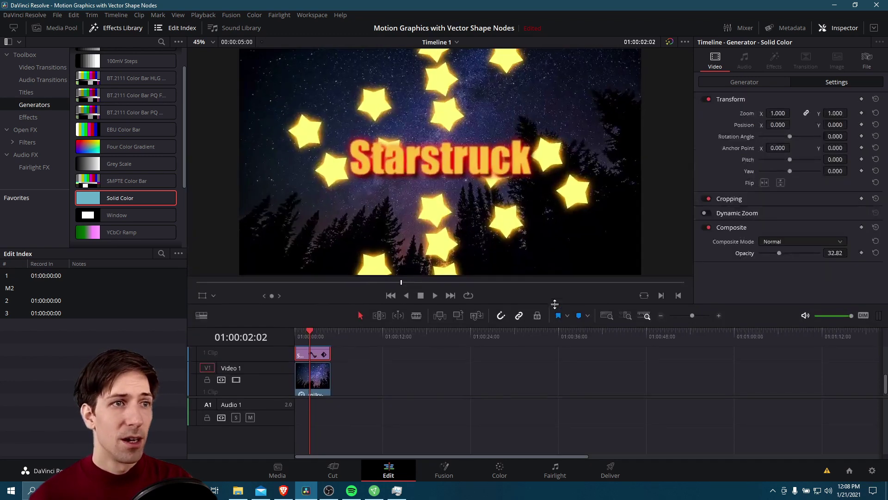
Step: Look over the milky-way clip's settings and try a yellow (#ffff00) colour on the Solid Color generator
click(308, 375)
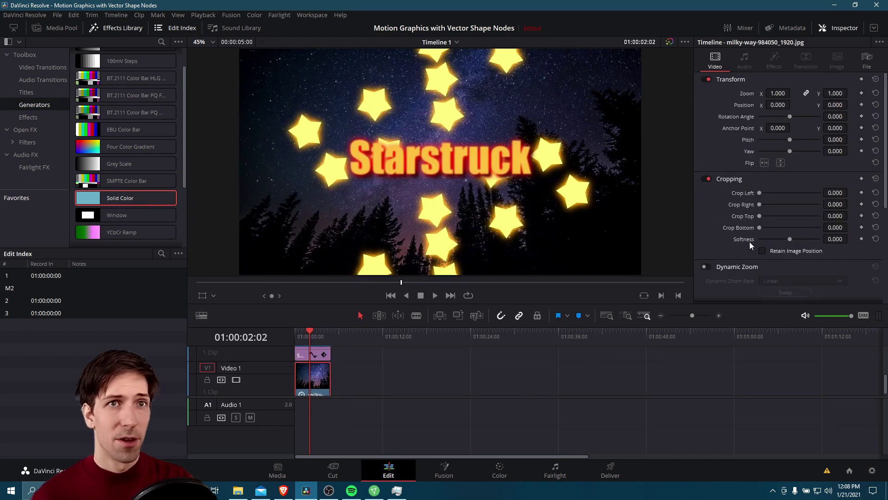
scroll(750, 242, down, 5)
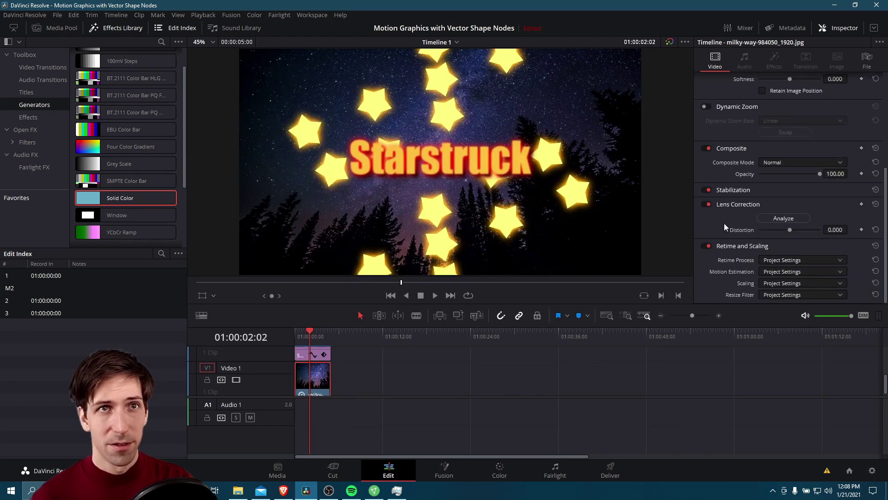
click(303, 355)
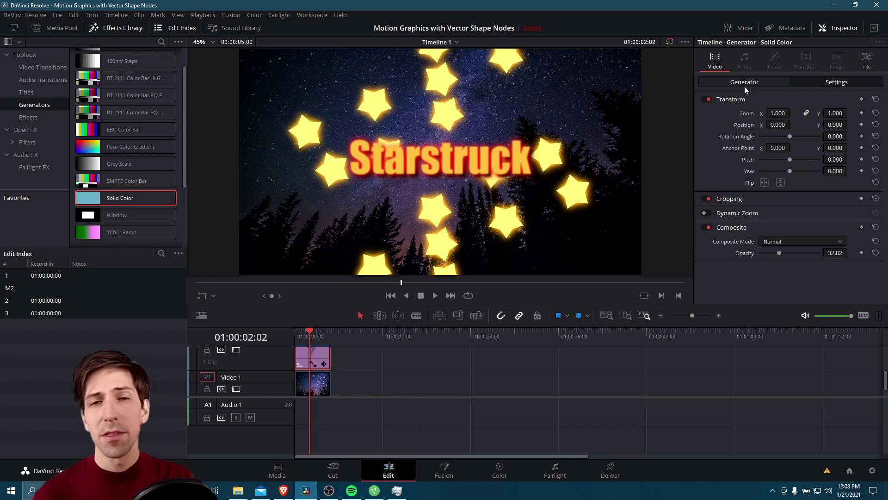
click(744, 82)
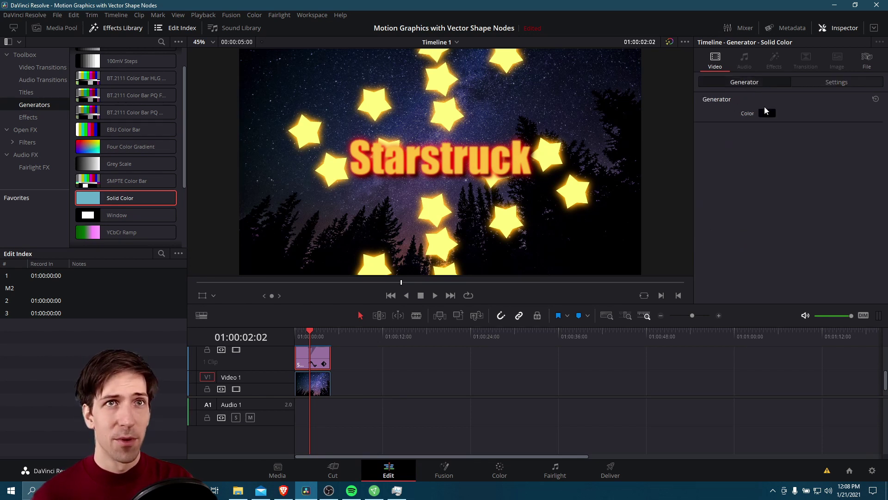
click(768, 113)
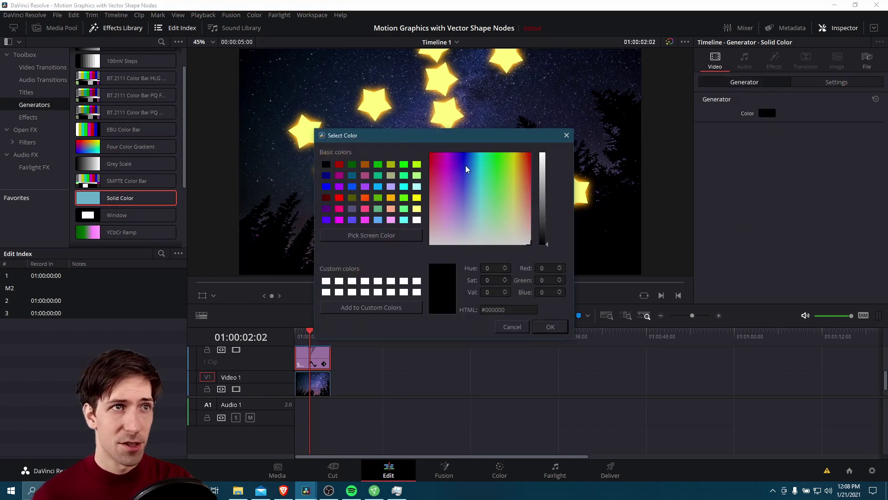
drag(451, 139, 573, 238)
click(539, 296)
click(668, 434)
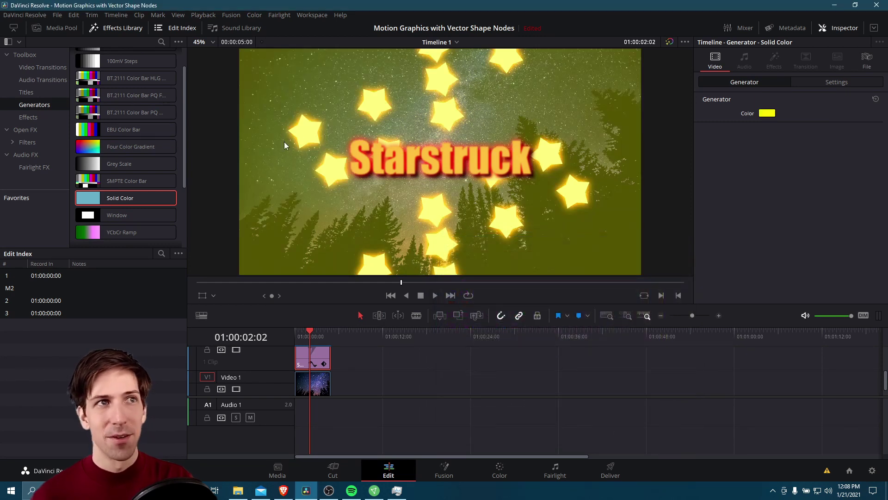
Step: Change the Solid Color generator back to black and set its opacity to 29.77
click(772, 114)
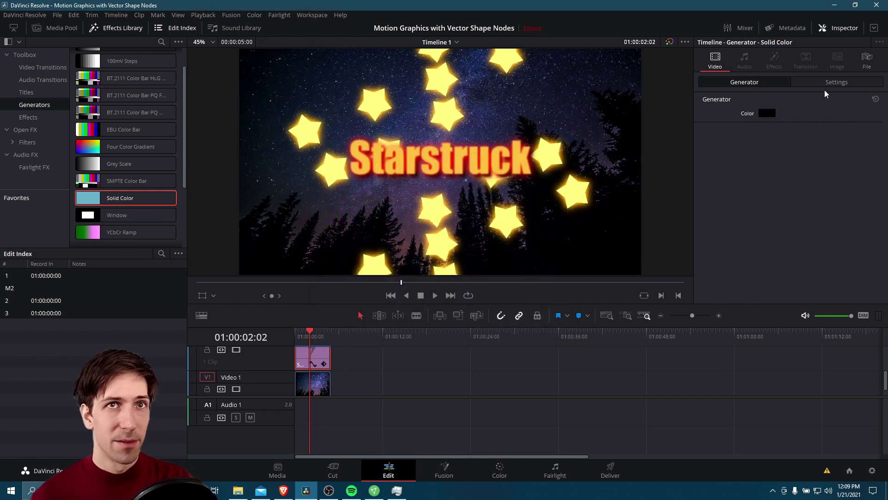
click(827, 86)
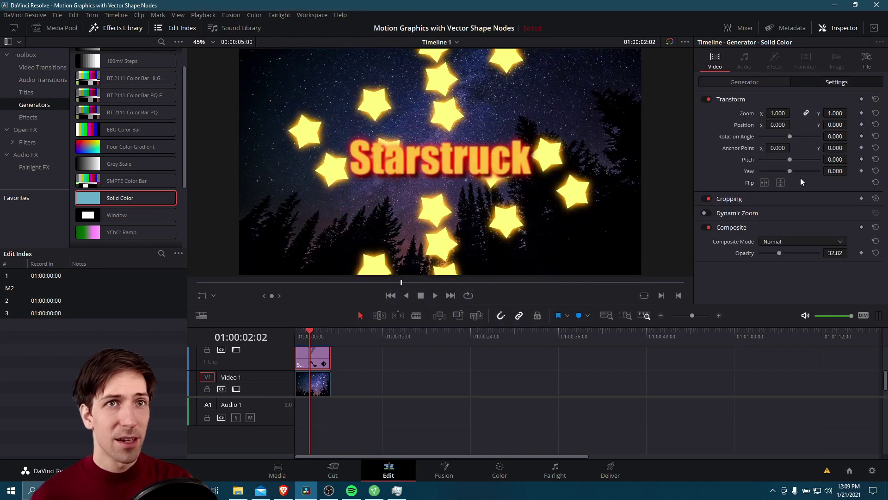
drag(775, 255, 777, 255)
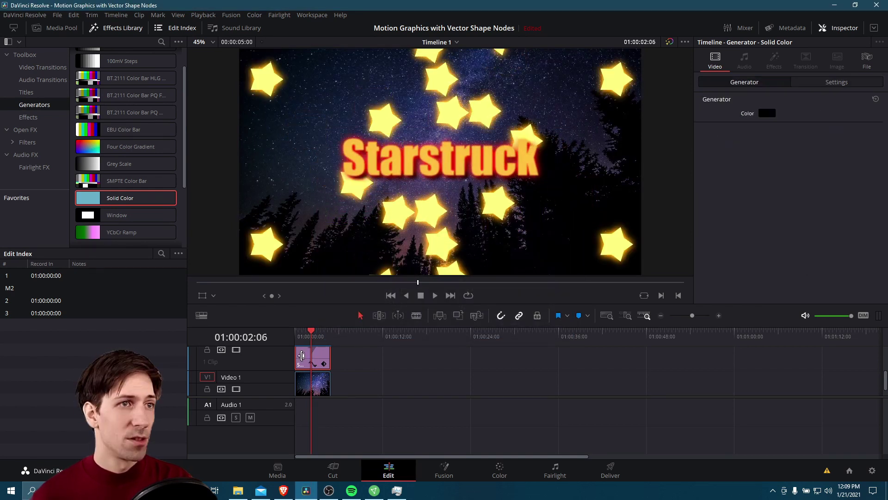
Step: Move the Solid Color clip away to 01:00:17:01 to compare the undimmed background, and return it to the start of Video 2
drag(302, 355, 445, 352)
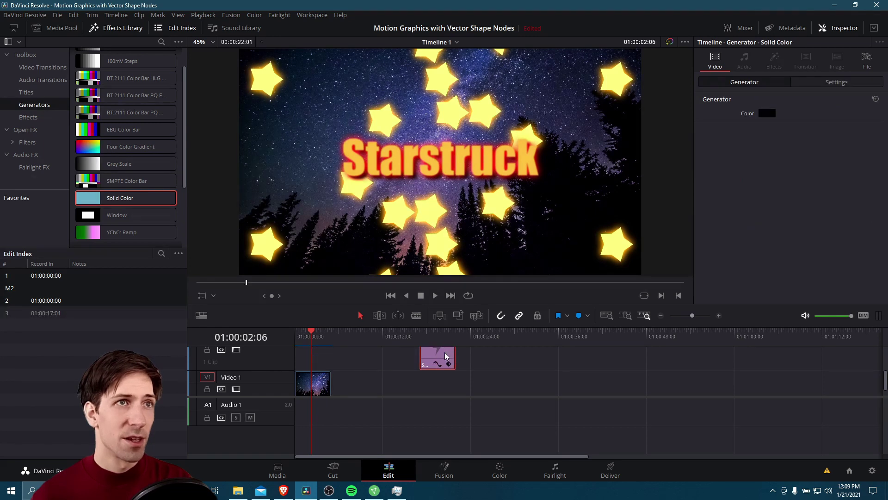
click(317, 334)
drag(434, 356, 282, 376)
mouse_move(317, 335)
mouse_down()
mouse_move(295, 335)
mouse_move(331, 334)
mouse_move(316, 336)
mouse_up()
Step: Enlarge the timeline viewer and play the finished Starstruck composite from the beginning twice, returning to the start
key(Home)
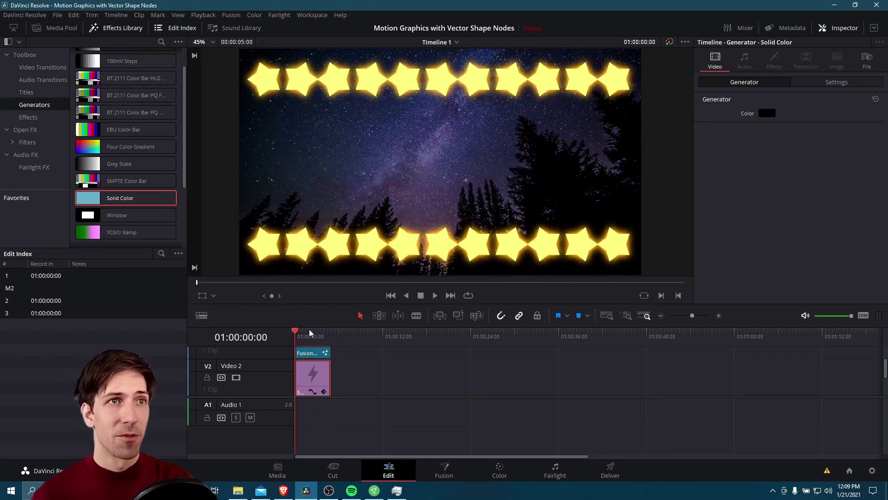
drag(329, 306, 350, 345)
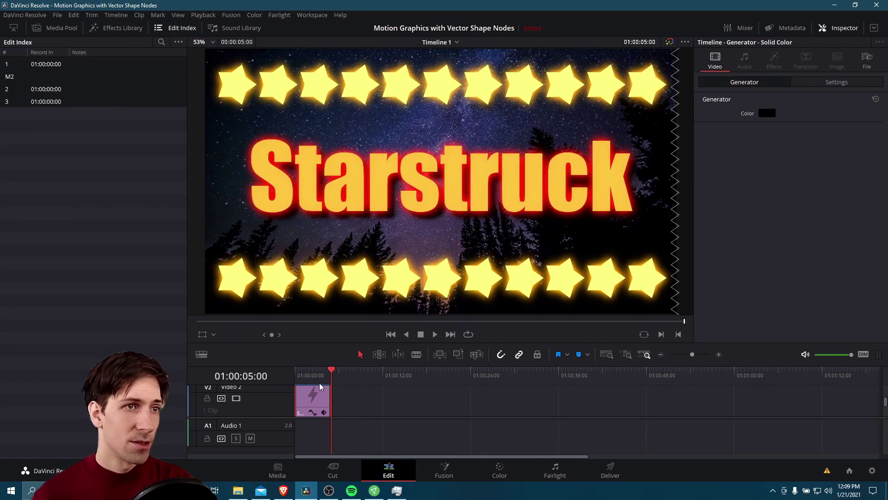
drag(331, 368, 292, 371)
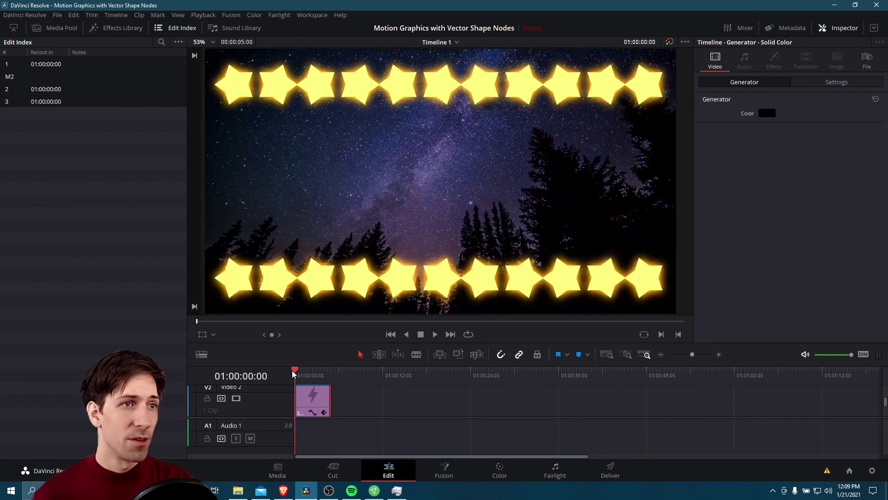
click(435, 334)
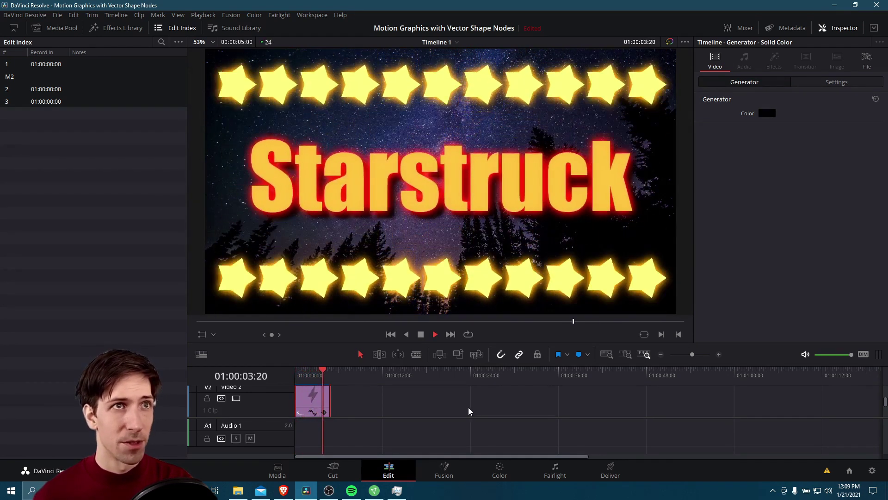
click(295, 371)
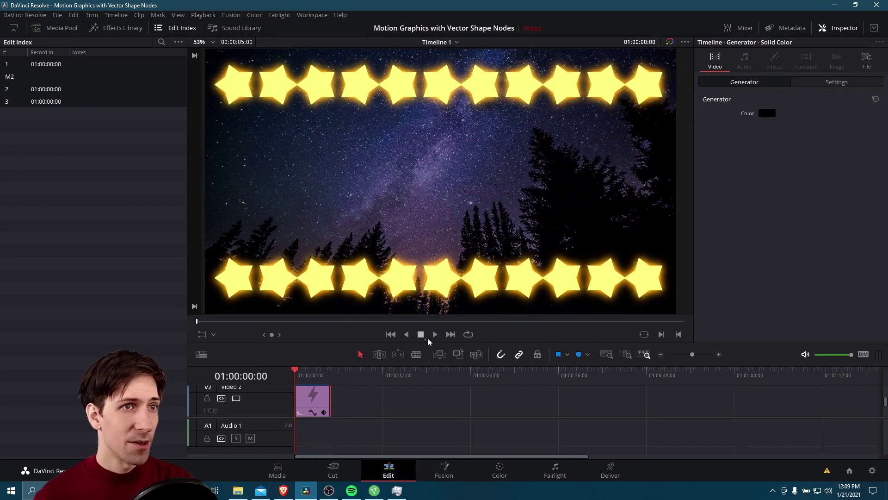
click(435, 334)
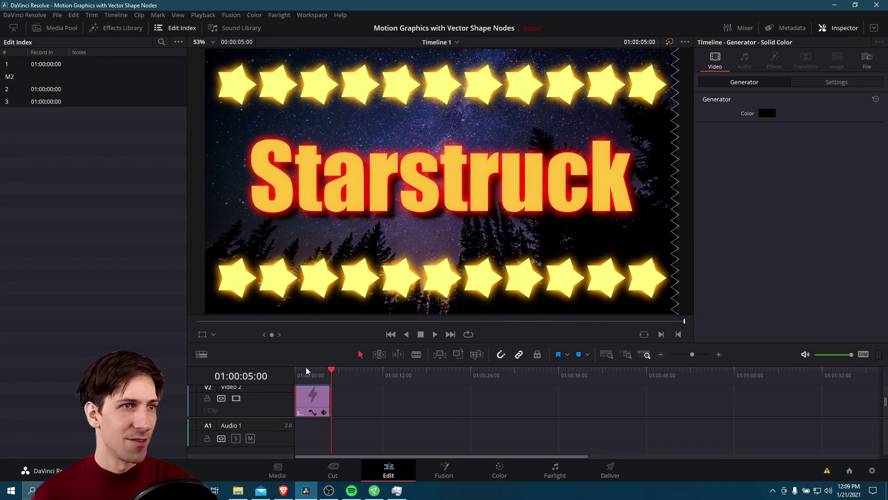
key(Home)
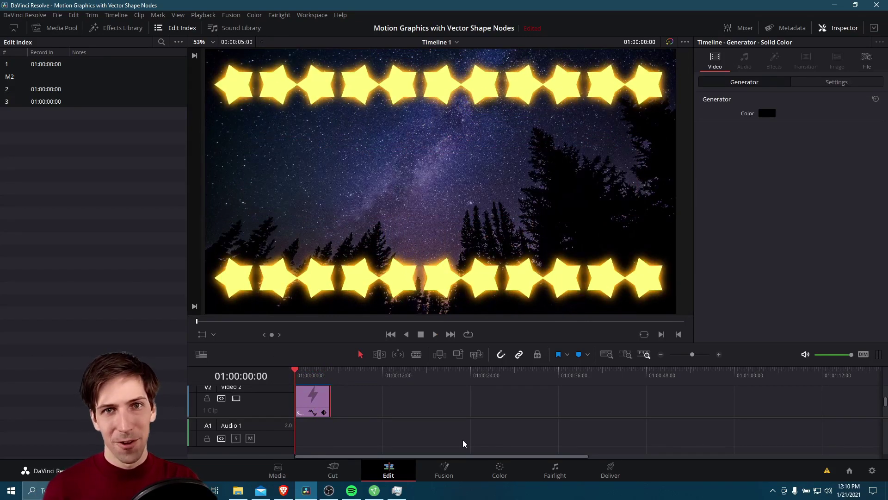